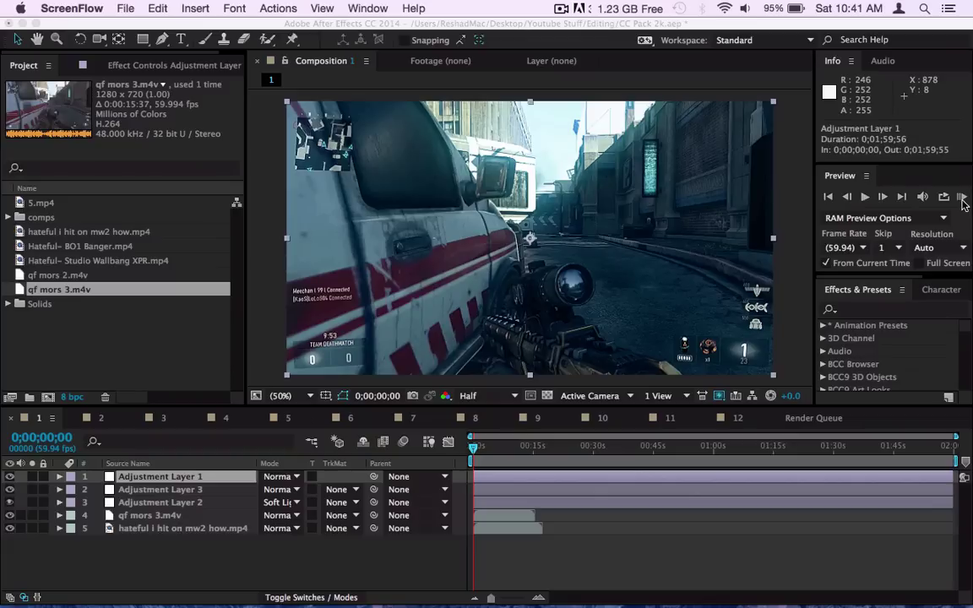
# Hide the qf mors 3 clip (layer 4) so the mw2 footage shows at 0;00;04;33.
pyautogui.click(963, 201)
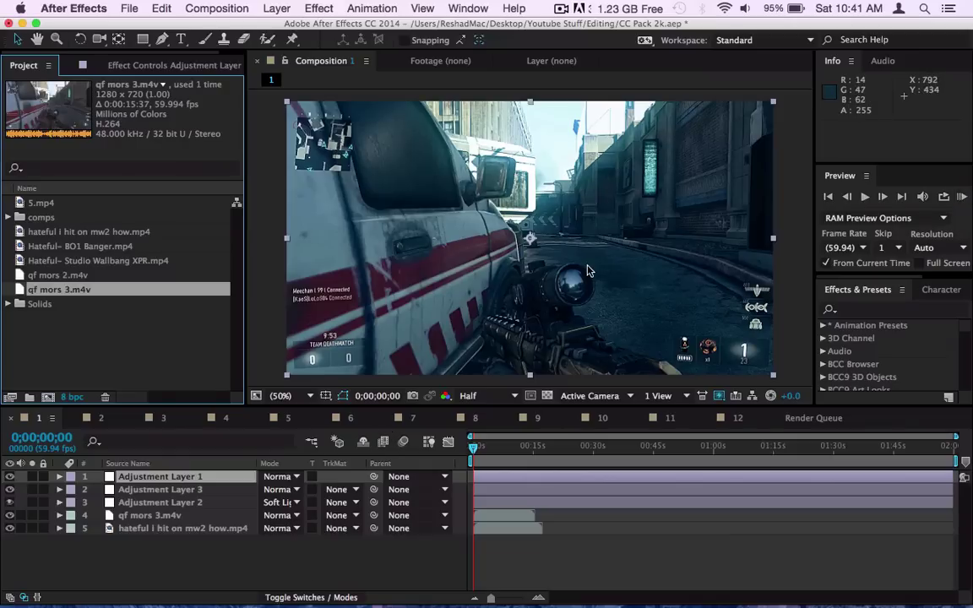
pyautogui.click(490, 450)
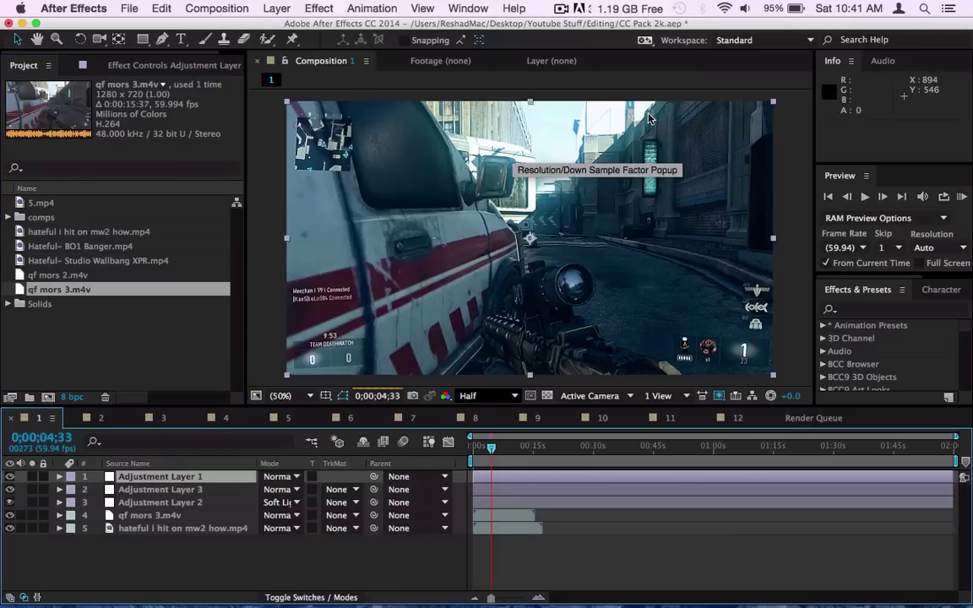
pyautogui.click(9, 516)
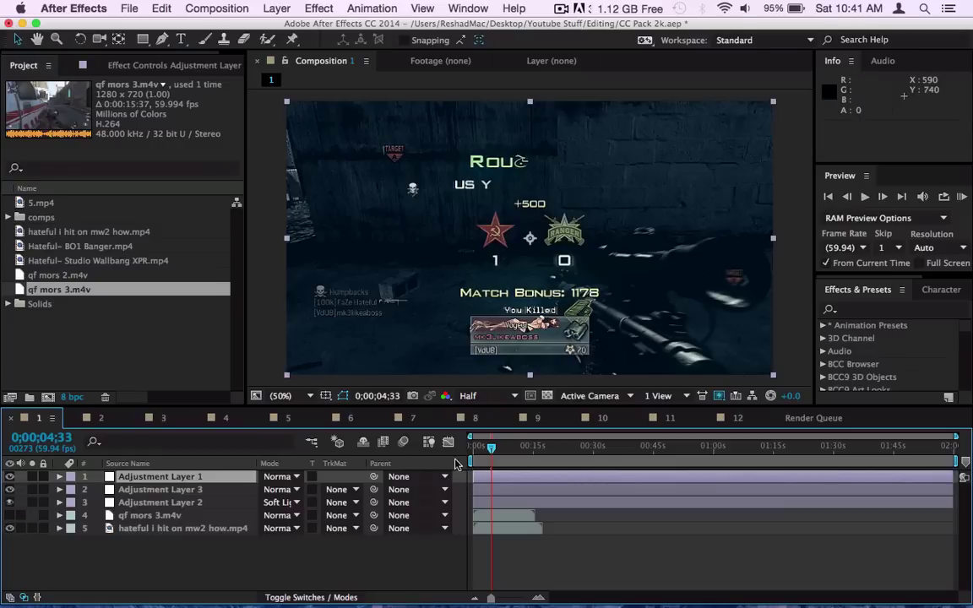
pyautogui.click(480, 451)
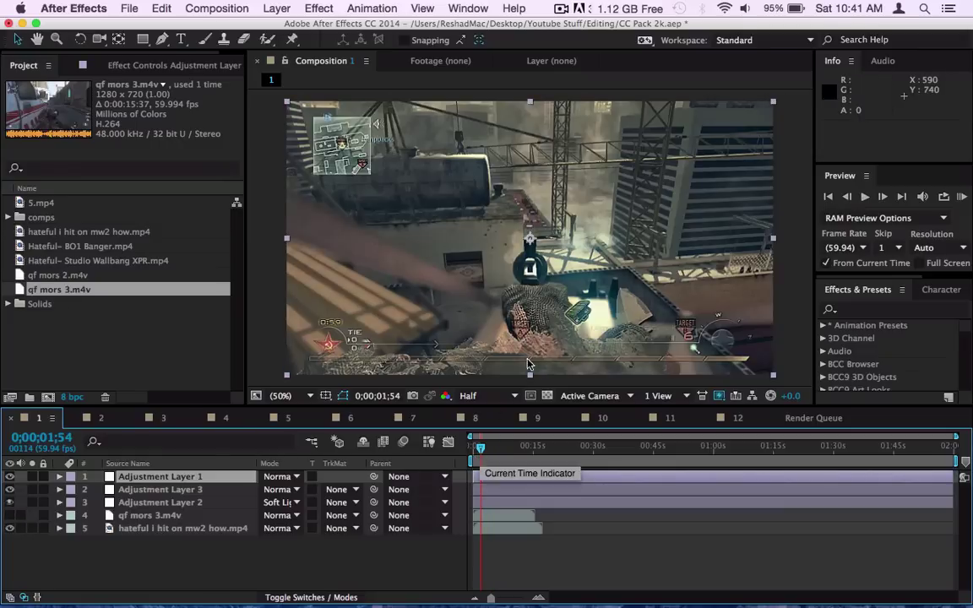
# Add Hateful- BO1 Banger.mp4 to the timeline, check it at 0;00;06;04 and 0;00;09;18, then delete it.
pyautogui.click(70, 247)
pyautogui.click(68, 231)
pyautogui.click(76, 246)
pyautogui.moveTo(78, 246); pyautogui.dragTo(149, 511)
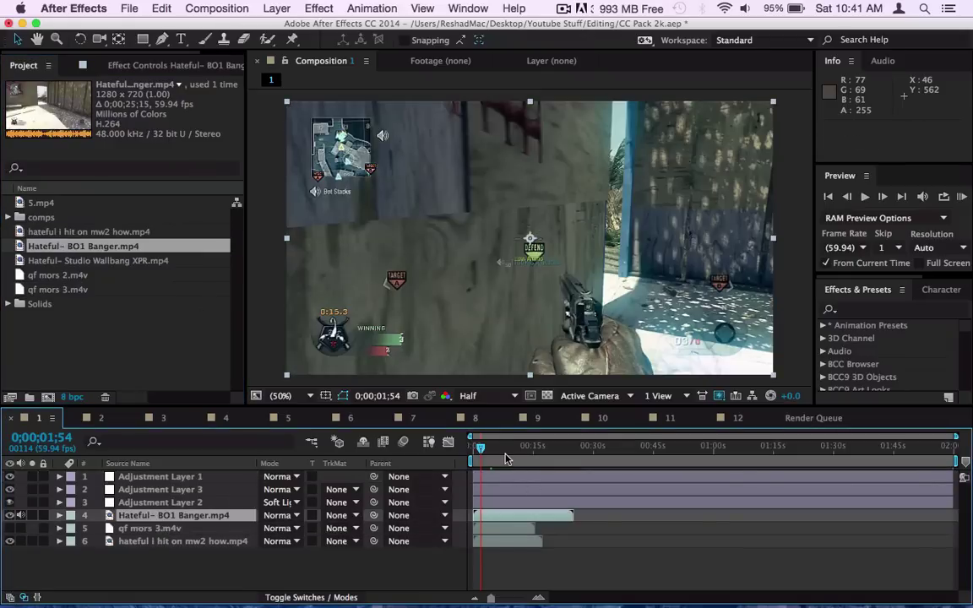
pyautogui.click(498, 461)
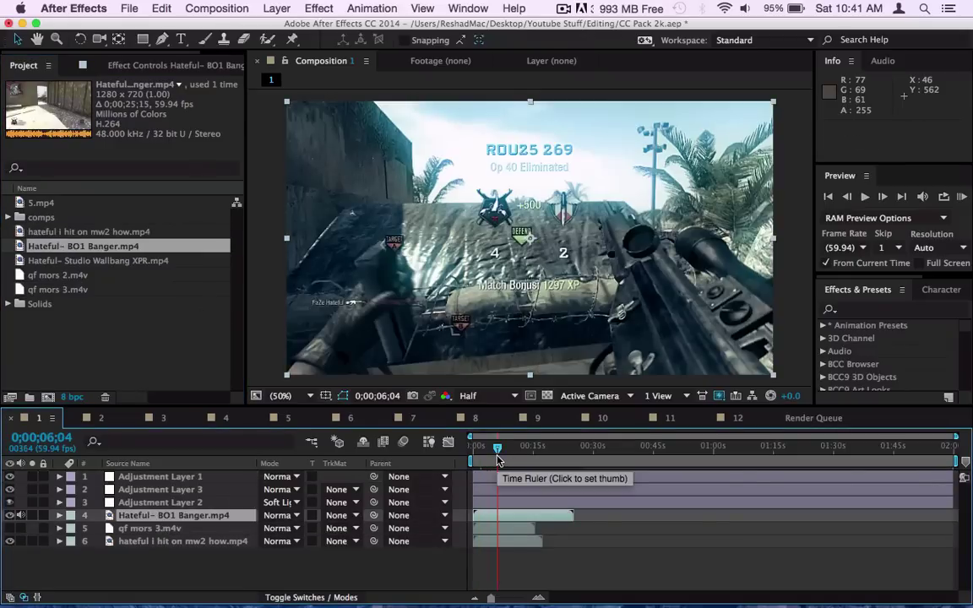
pyautogui.click(511, 461)
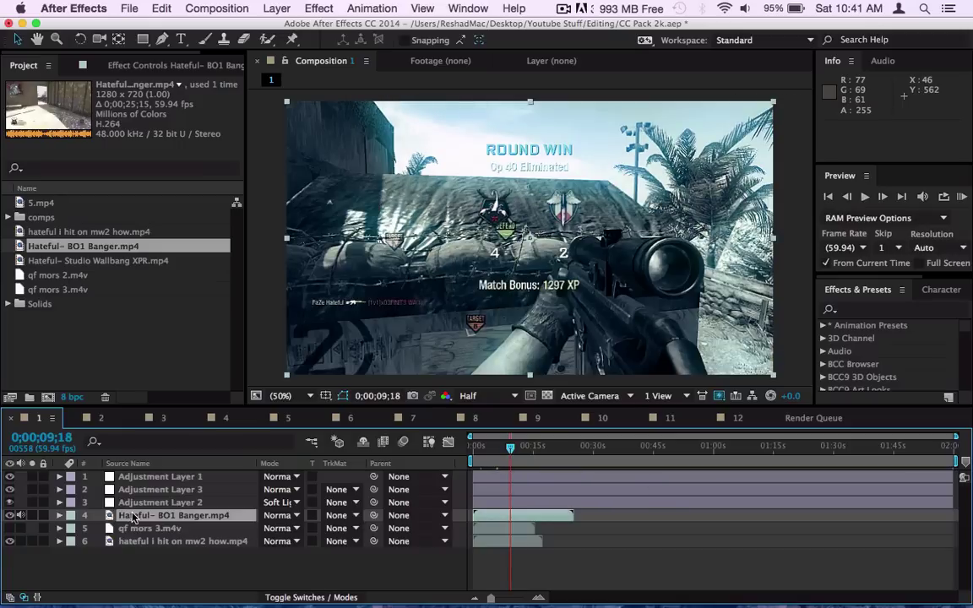
pyautogui.press('Delete')
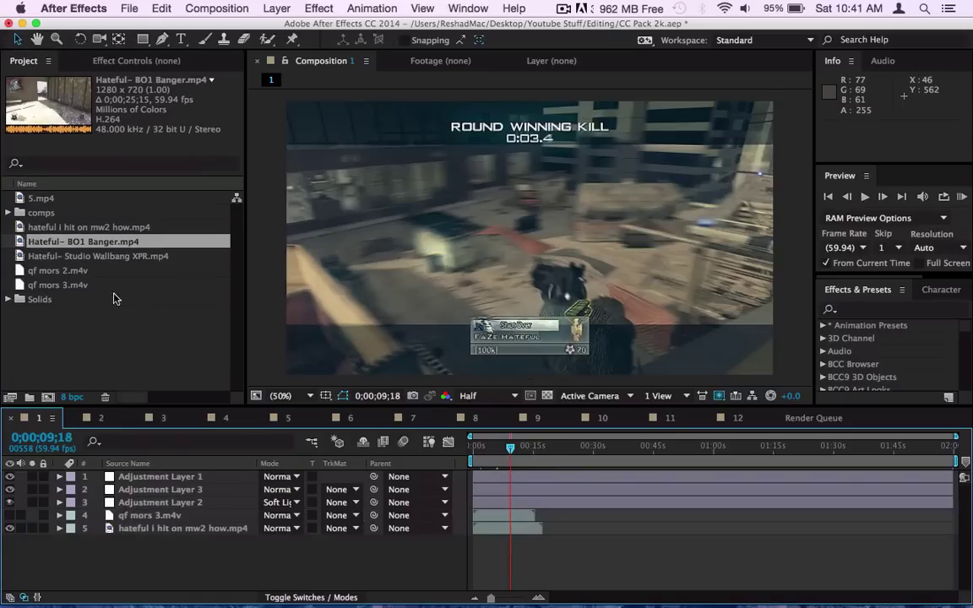
# Add Hateful- Studio Wallbang XPR.mp4 to the timeline, scrub through it, then delete it.
pyautogui.click(85, 272)
pyautogui.click(99, 256)
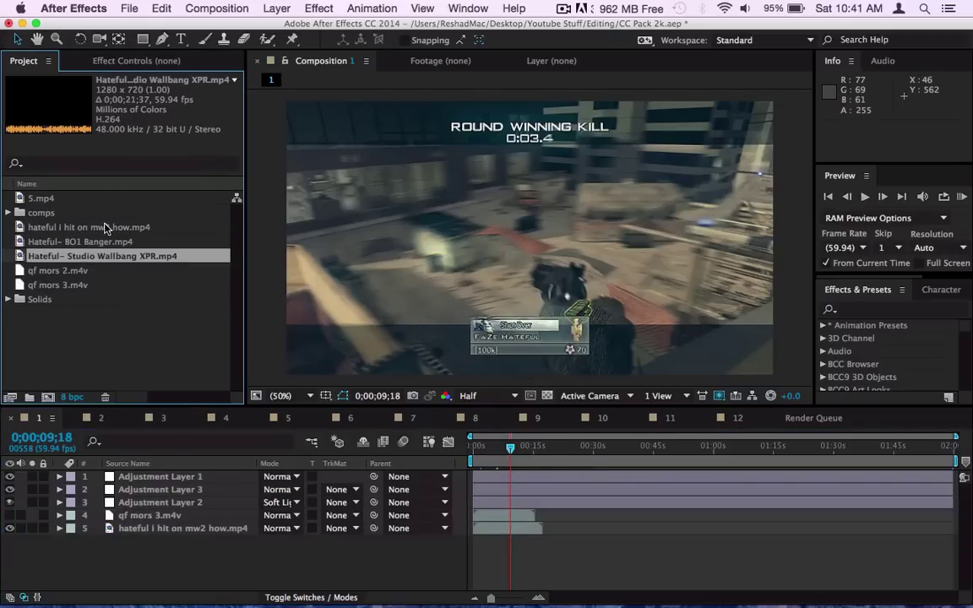
pyautogui.moveTo(106, 260); pyautogui.dragTo(178, 524)
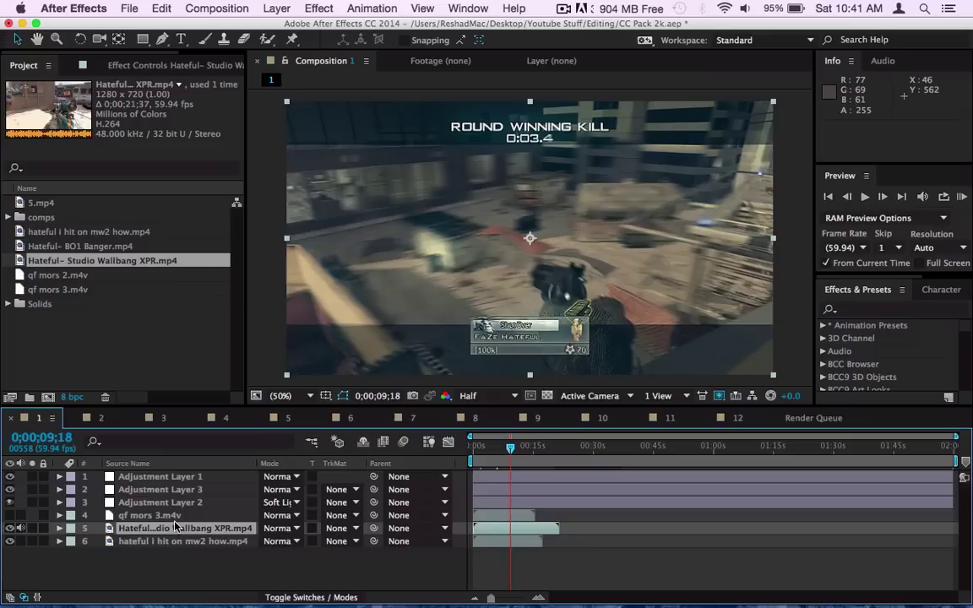
pyautogui.moveTo(513, 465); pyautogui.dragTo(492, 456)
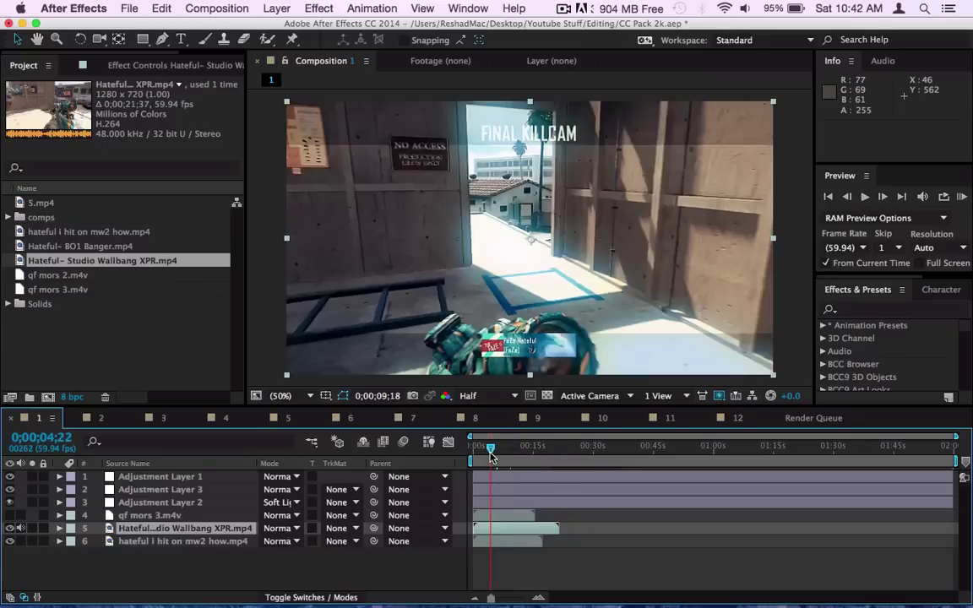
pyautogui.click(478, 453)
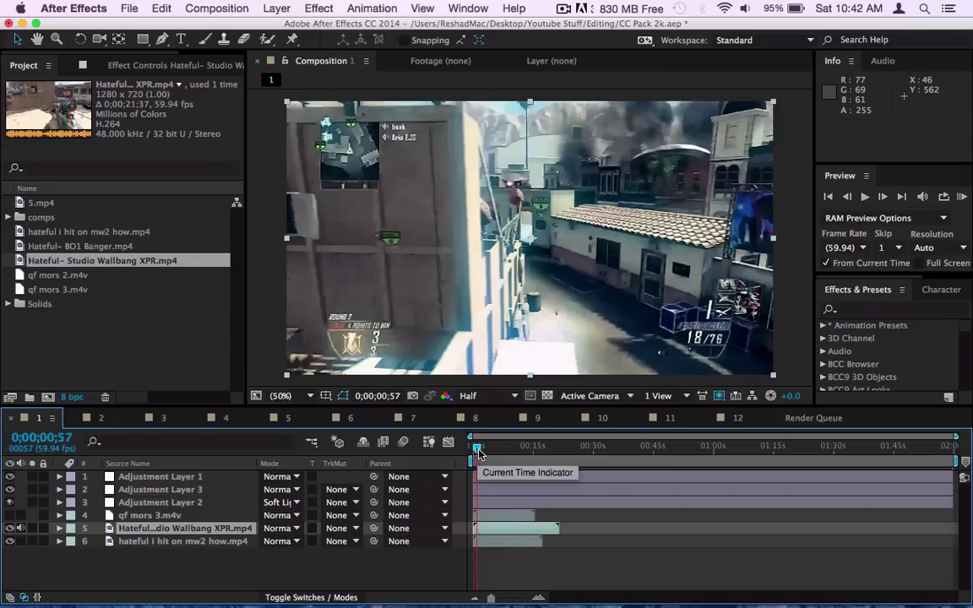
pyautogui.click(497, 448)
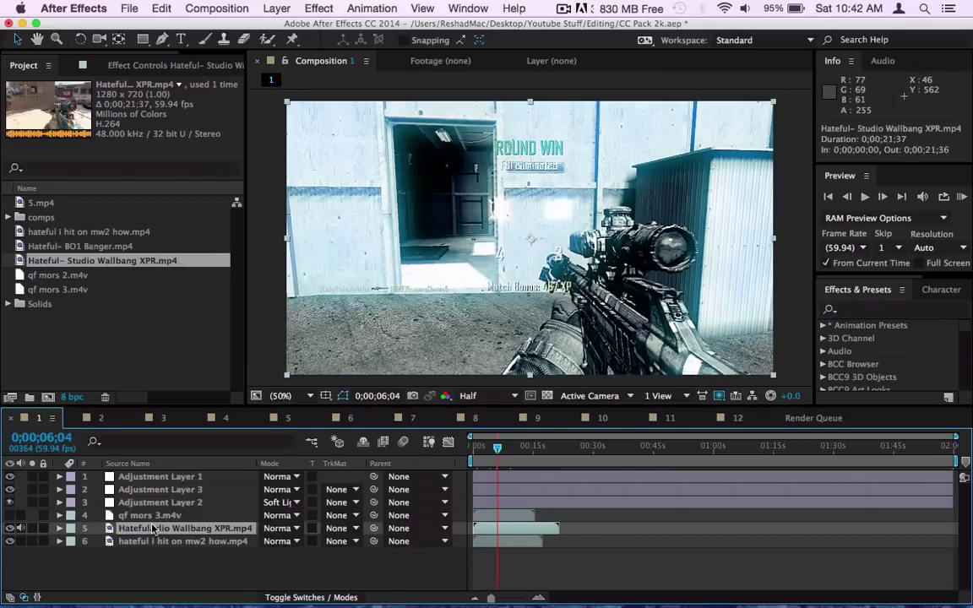
pyautogui.press('Delete')
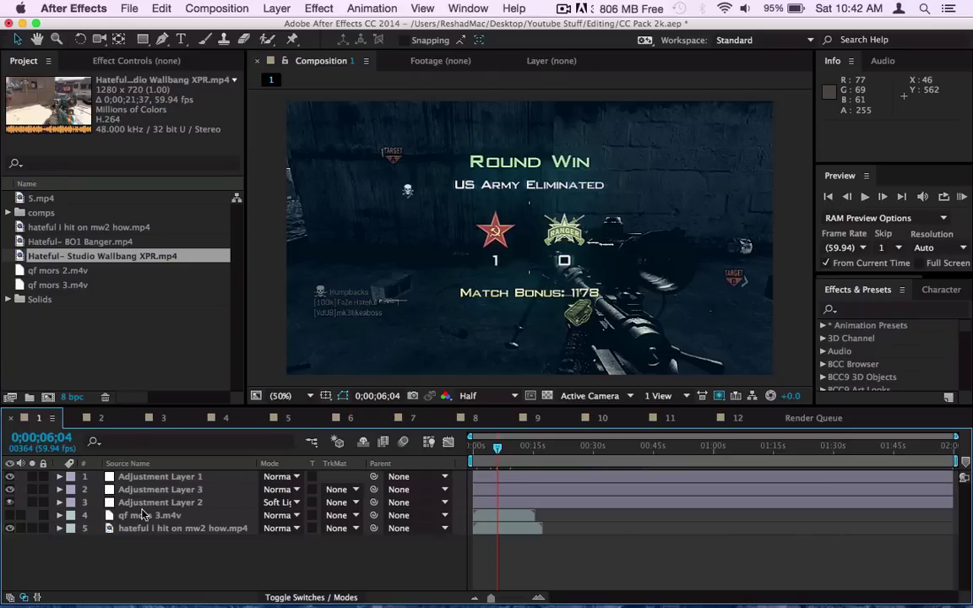
# RAM-preview the composition with the qf mors 3 layer selected, stop playback, and open the File menu.
pyautogui.click(142, 515)
pyautogui.click(865, 196)
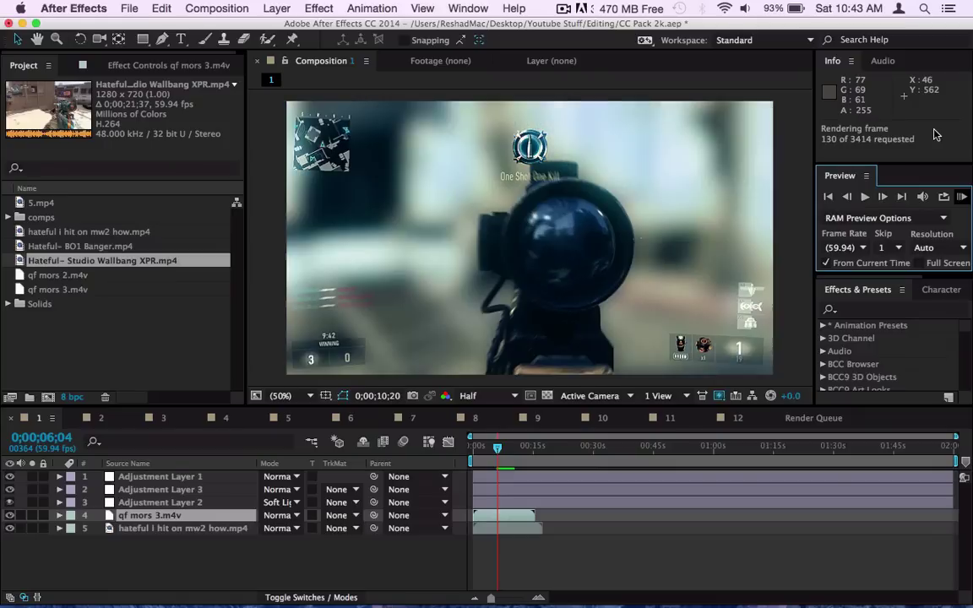
pyautogui.press('space')
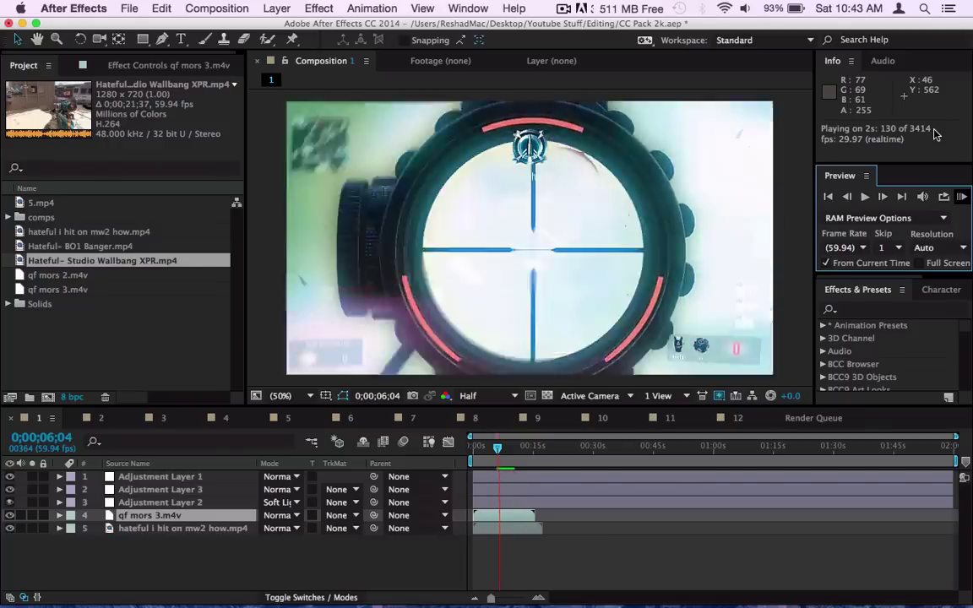
pyautogui.click(555, 530)
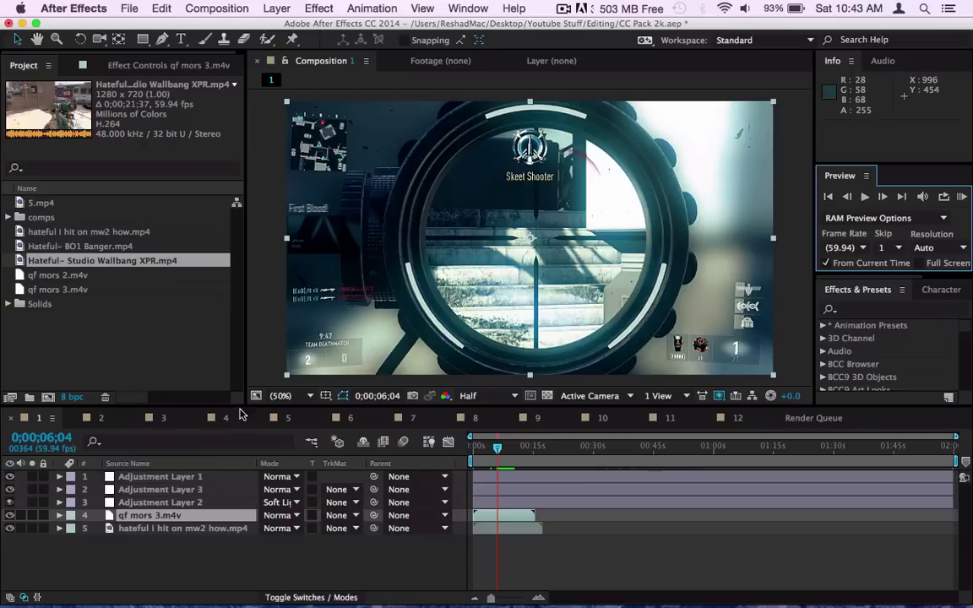
pyautogui.click(132, 7)
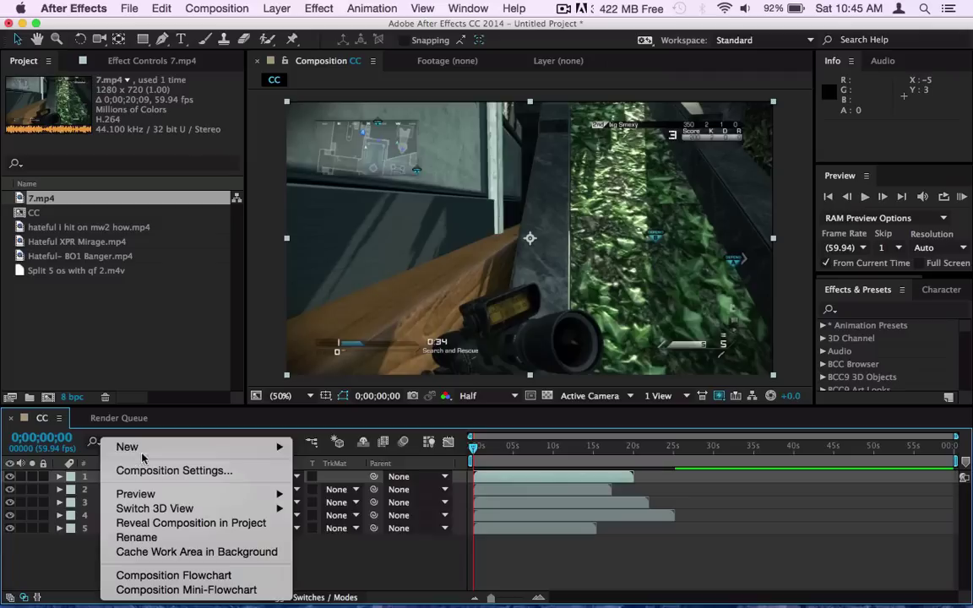
# Create a new adjustment layer and apply the RSMB motion blur effect to it.
pyautogui.moveTo(127, 446)
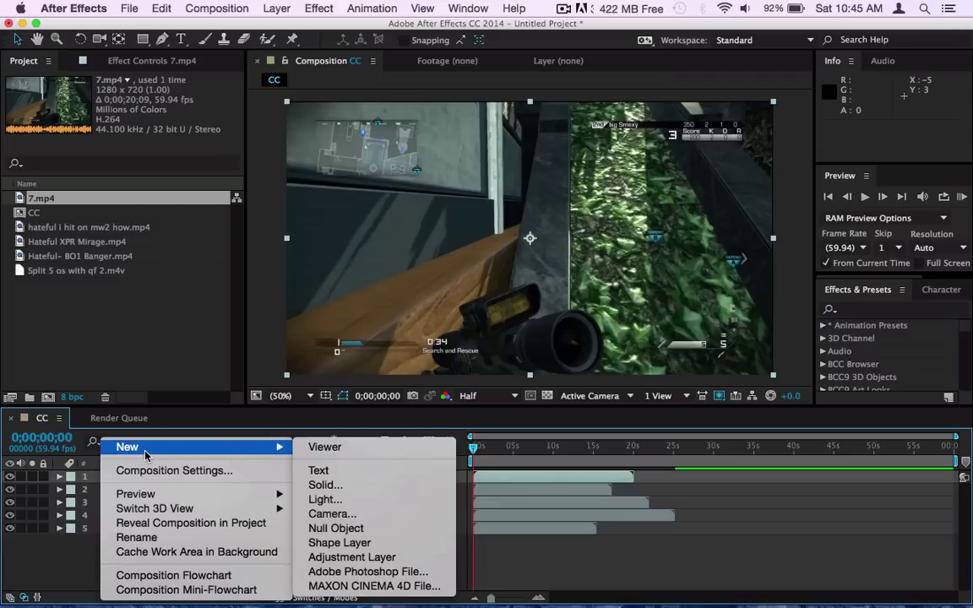
pyautogui.click(376, 560)
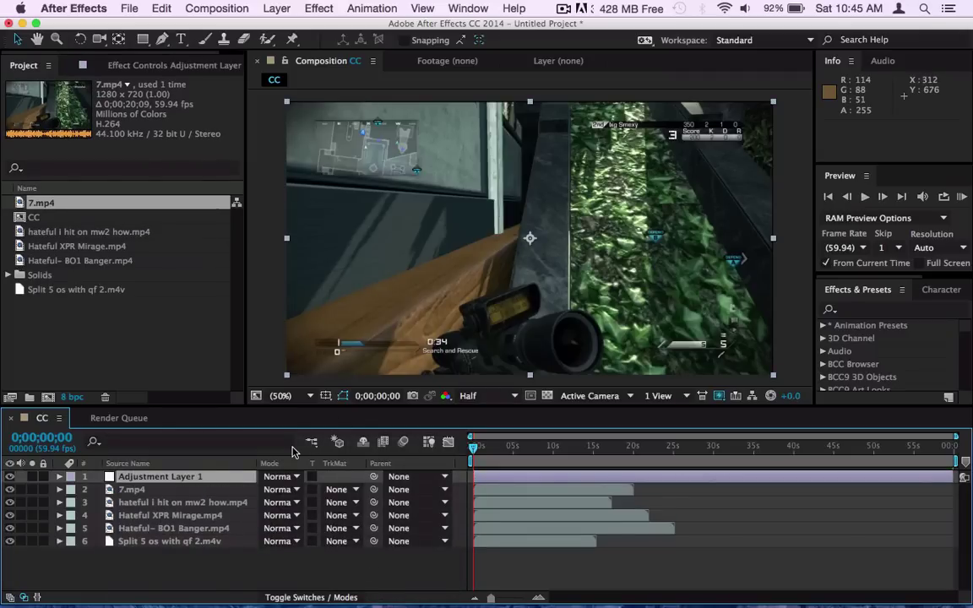
pyautogui.click(883, 319)
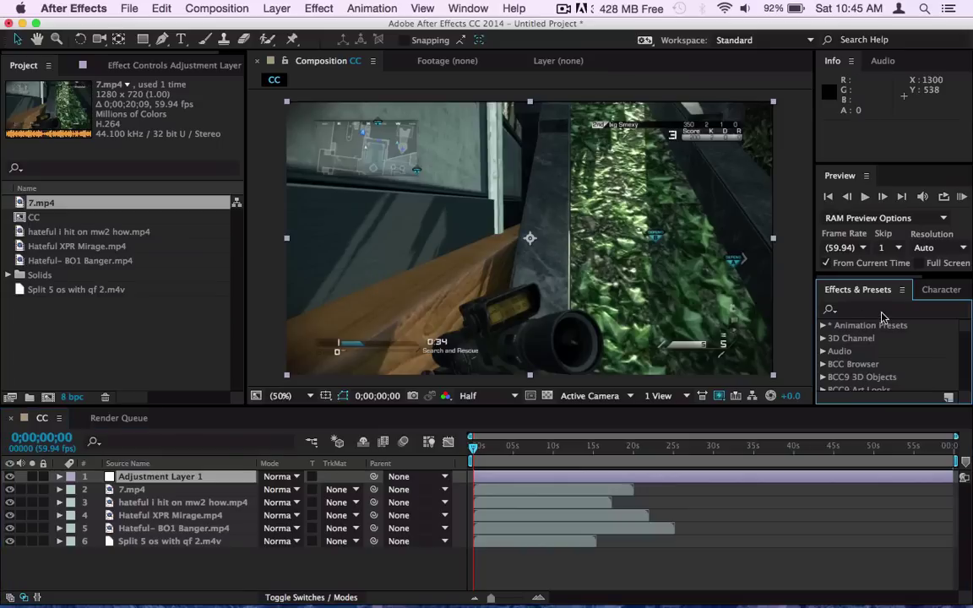
pyautogui.click(882, 312)
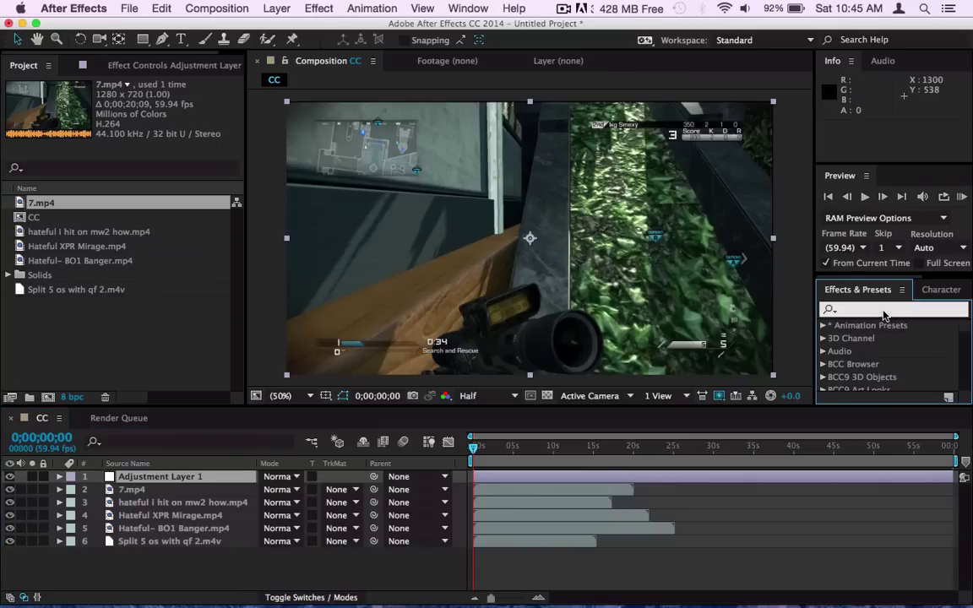
pyautogui.write('rsmb')
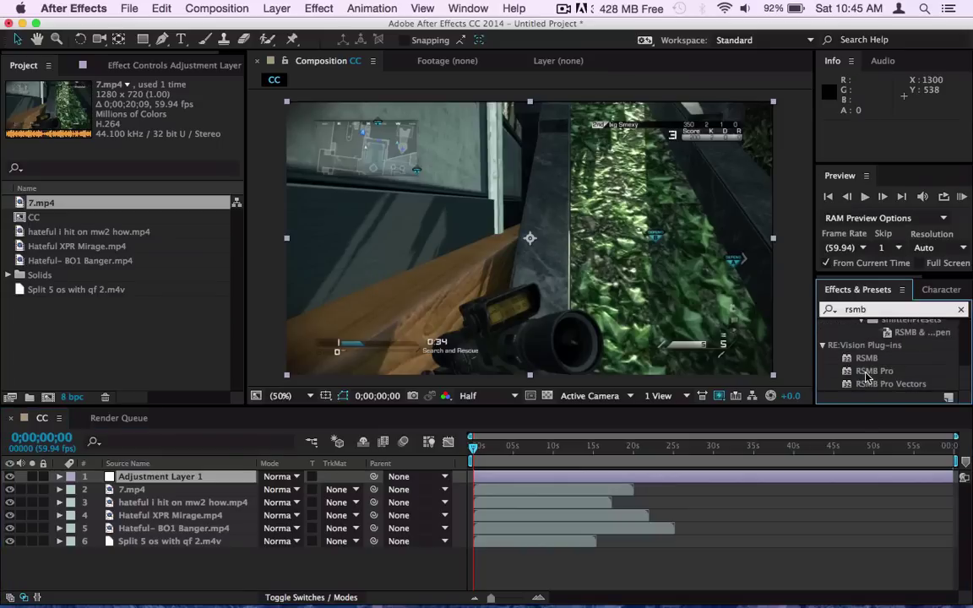
pyautogui.doubleClick(868, 359)
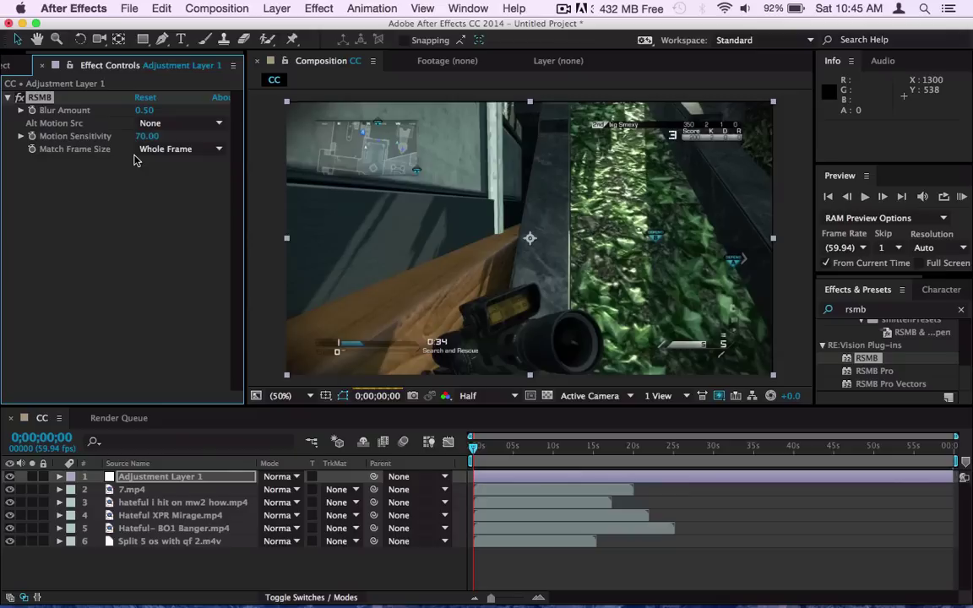
# Set RSMB Blur Amount to 0.25 and Motion Sensitivity to 90, then clear the effects search.
pyautogui.click(144, 110)
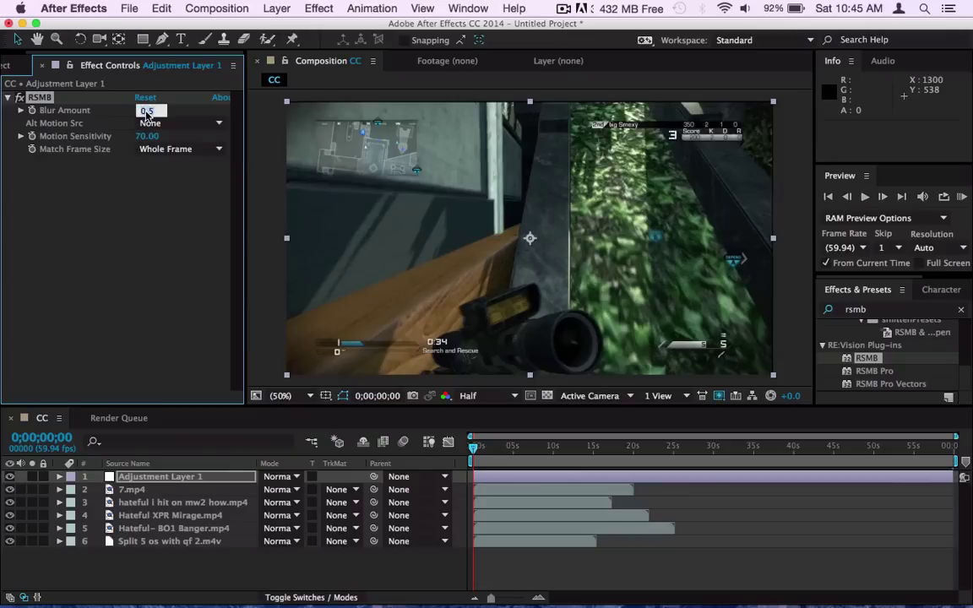
pyautogui.write('.25')
pyautogui.press('Tab')
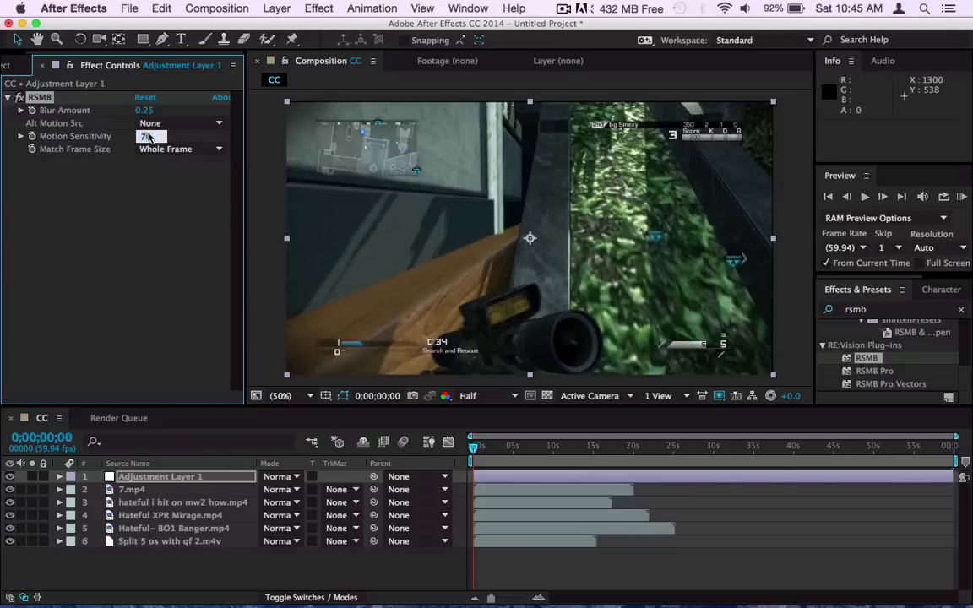
pyautogui.write('90')
pyautogui.click(135, 202)
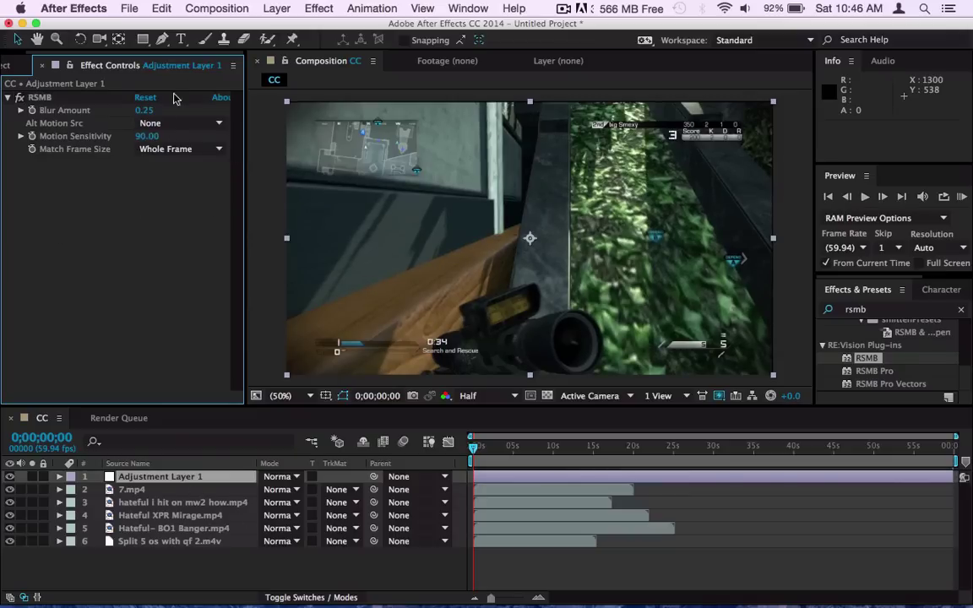
pyautogui.click(961, 309)
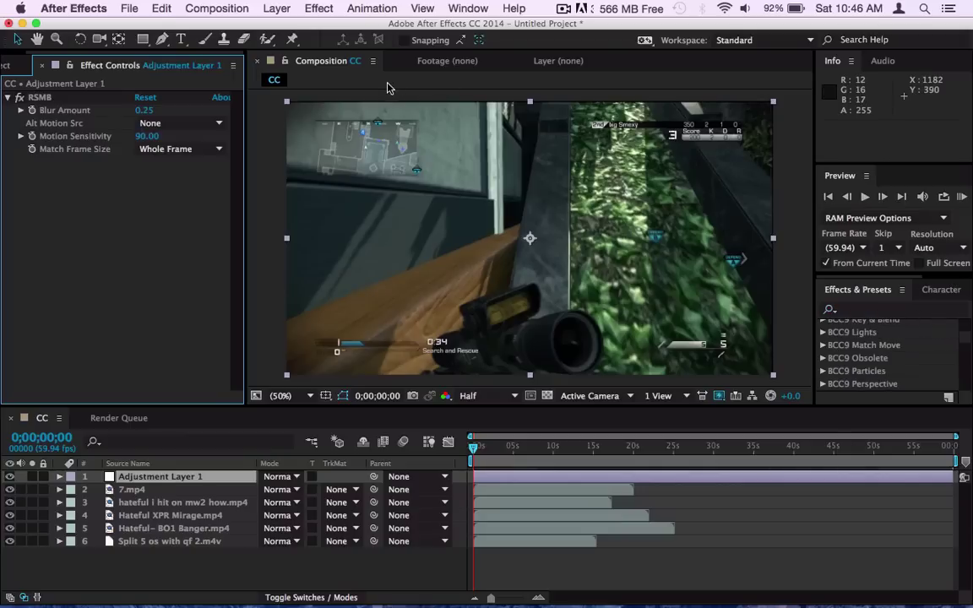
# Drag Sharpen from Blur & Sharpen onto Adjustment Layer 1 and set its Sharpen Amount to 20.
pyautogui.click(894, 313)
pyautogui.write('sharpness')
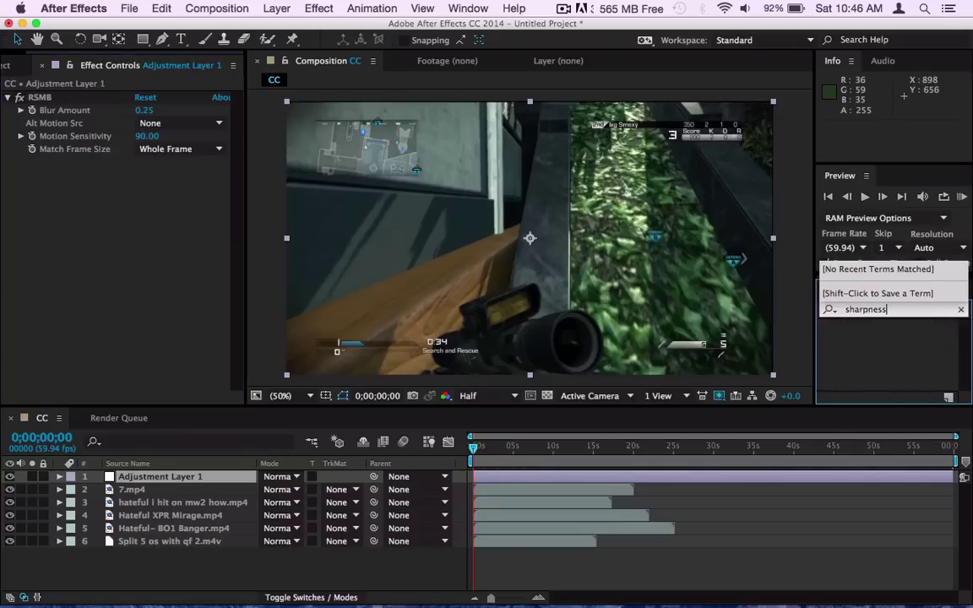
pyautogui.press('BackSpace')
pyautogui.press('BackSpace')
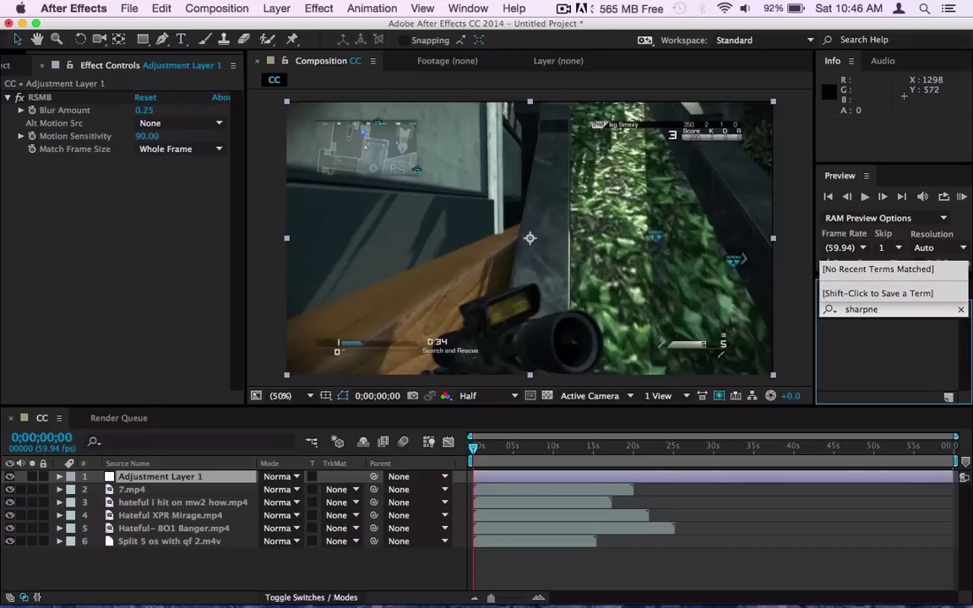
pyautogui.press('BackSpace')
pyautogui.write('en')
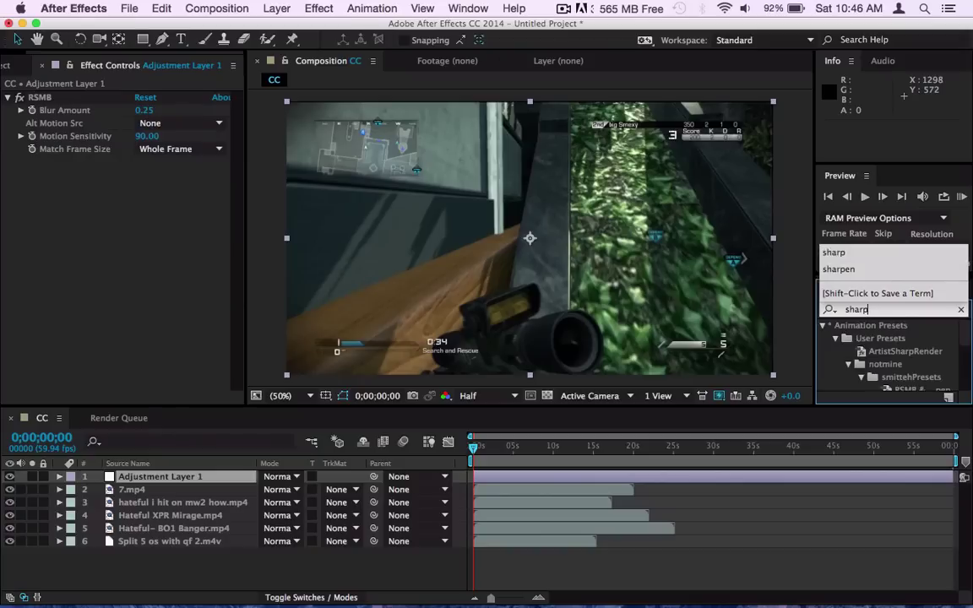
pyautogui.scroll(-2, 906, 369)
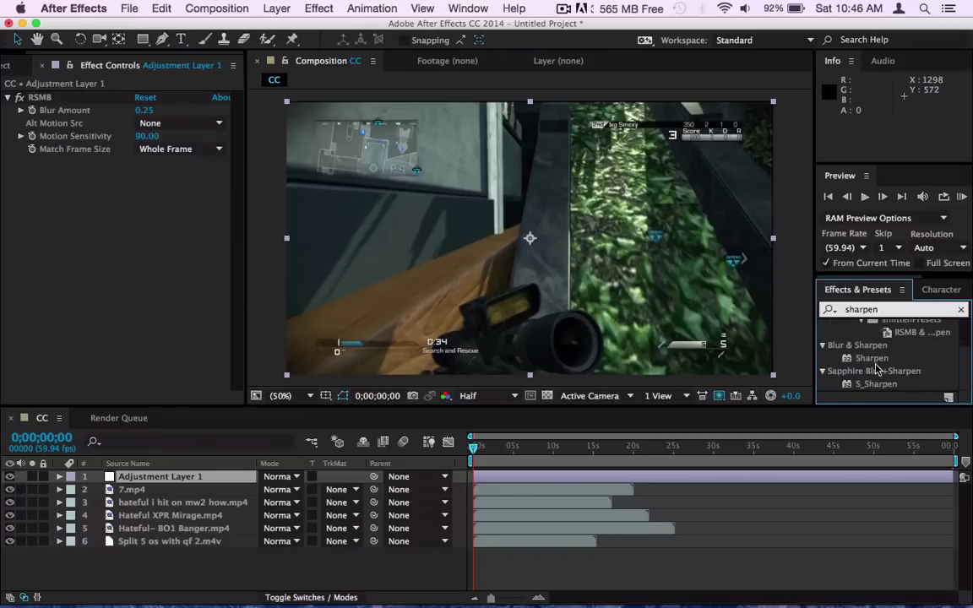
pyautogui.moveTo(872, 358); pyautogui.dragTo(146, 230)
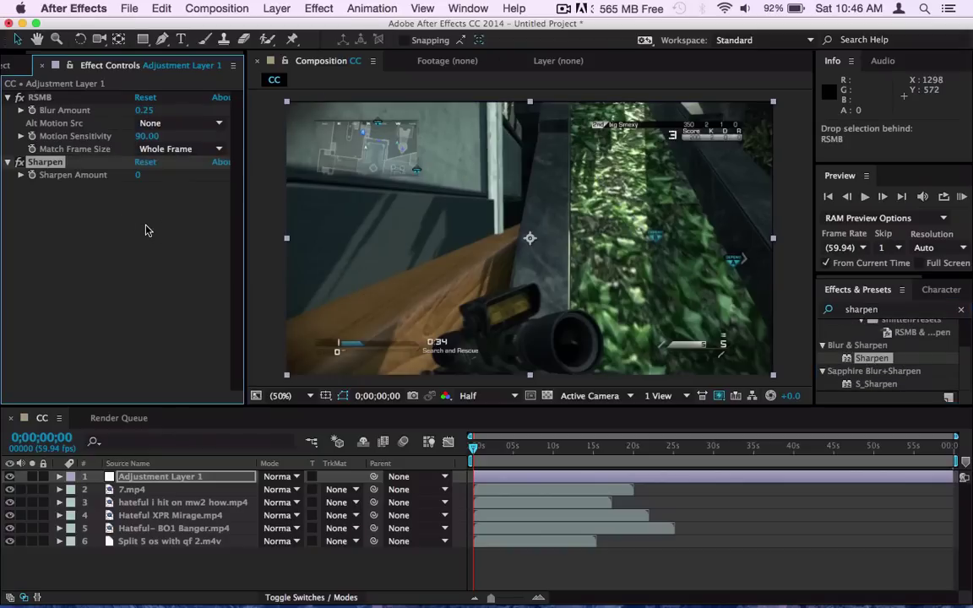
pyautogui.click(140, 176)
pyautogui.click(134, 207)
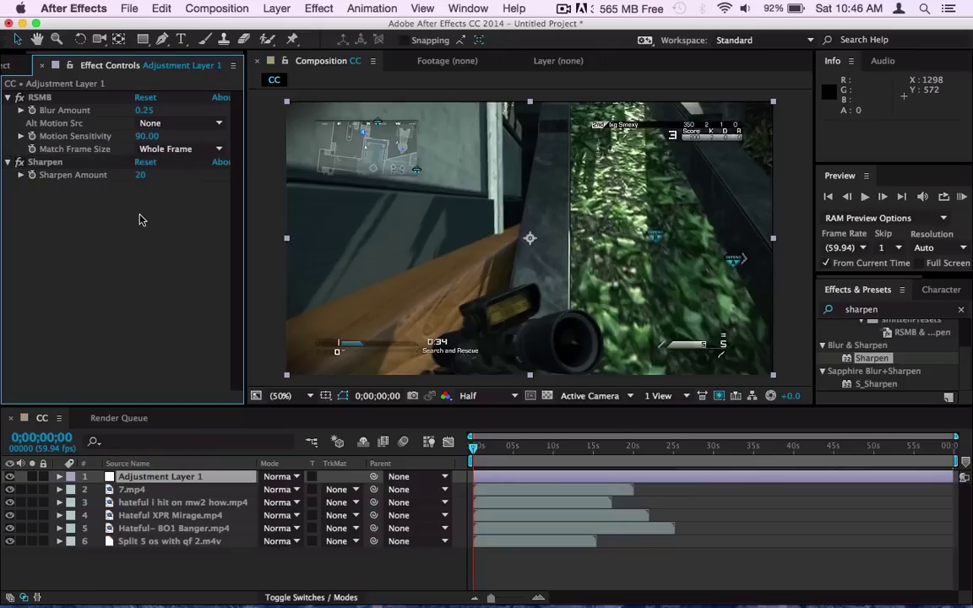
pyautogui.click(961, 313)
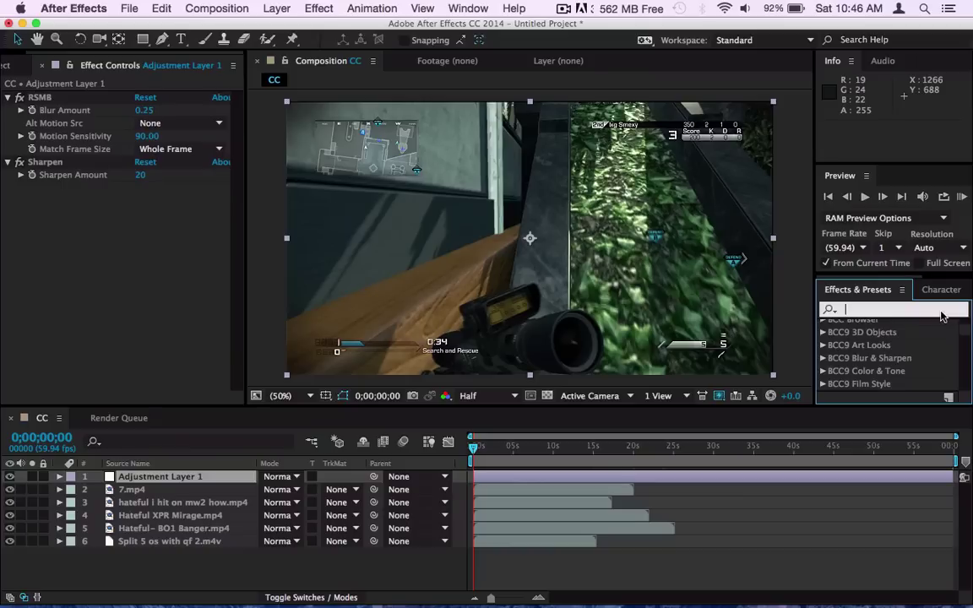
# Apply Unsharp Mask to Adjustment Layer 1 with Amount 70.
pyautogui.write('ujns')
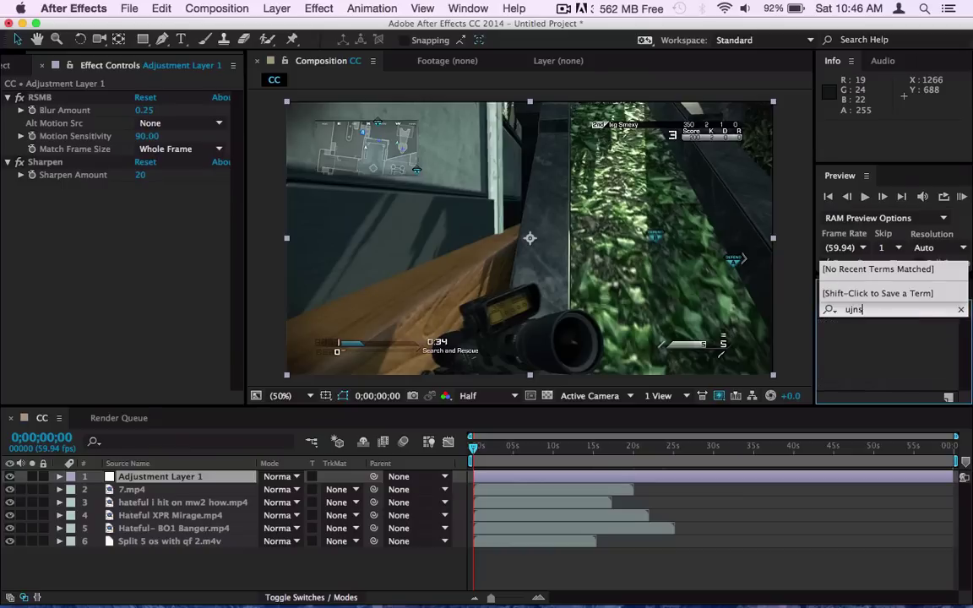
pyautogui.press('BackSpace')
pyautogui.press('BackSpace')
pyautogui.write('unsharp')
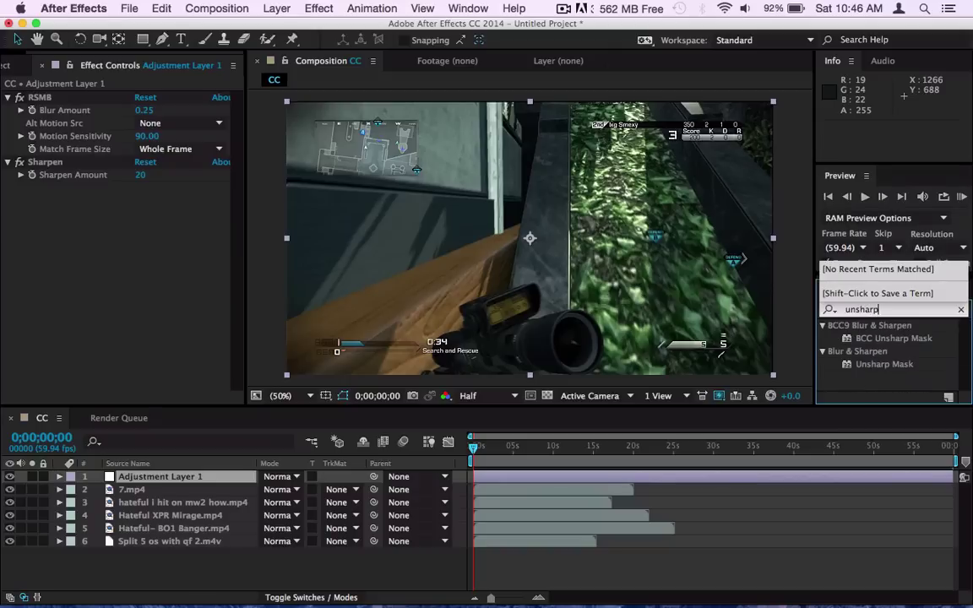
pyautogui.write(' mas')
pyautogui.doubleClick(896, 365)
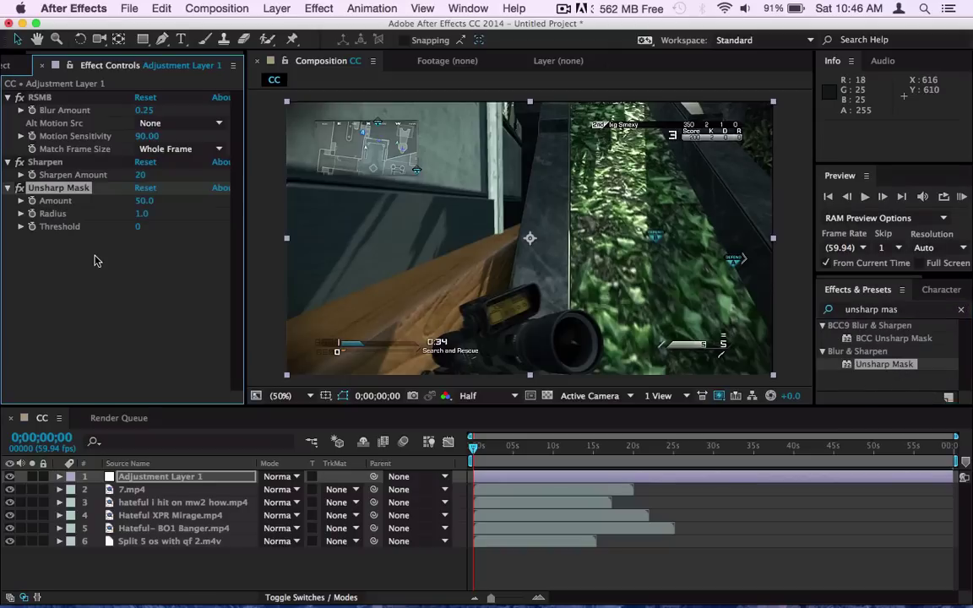
pyautogui.click(146, 202)
pyautogui.press('Return')
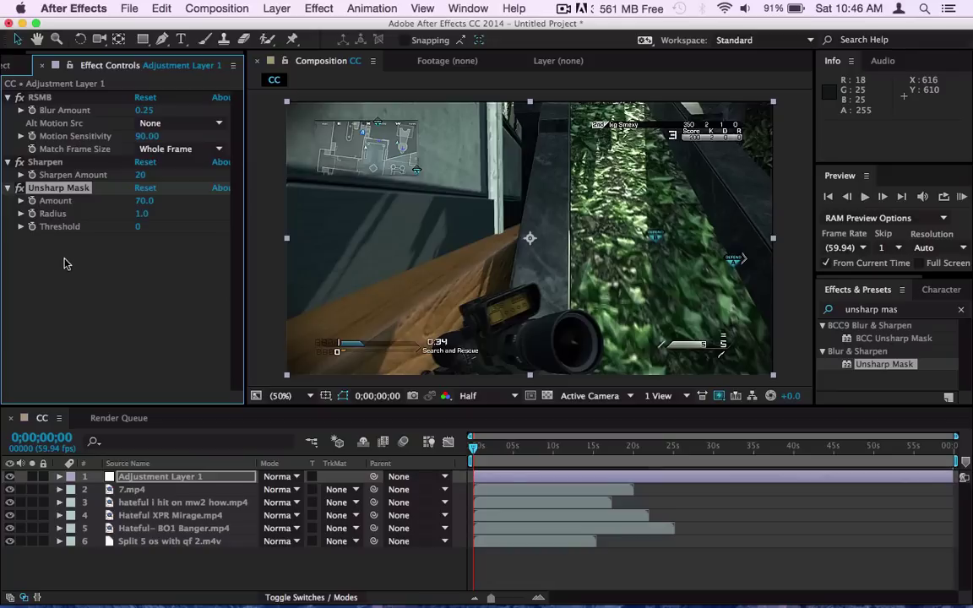
# Preview the sharpening at 0;00;03;08, 0;00;07;13 and 0;00;12;43.
pyautogui.click(498, 455)
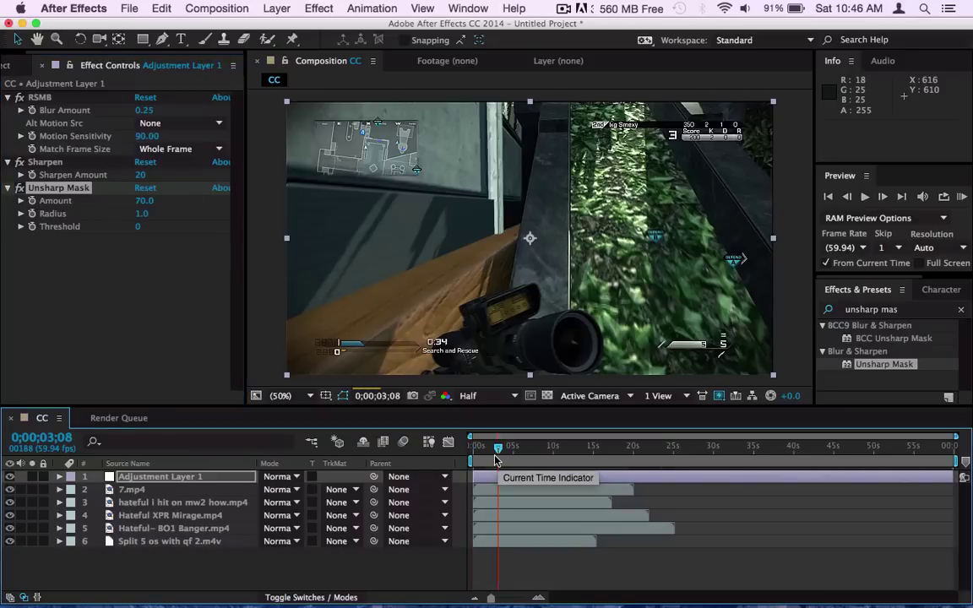
pyautogui.click(23, 189)
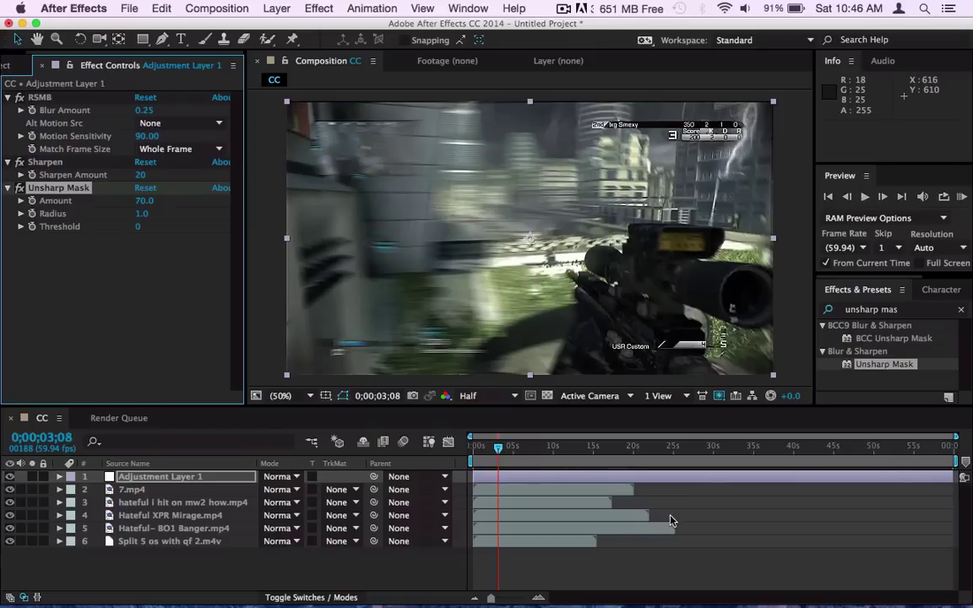
pyautogui.click(530, 455)
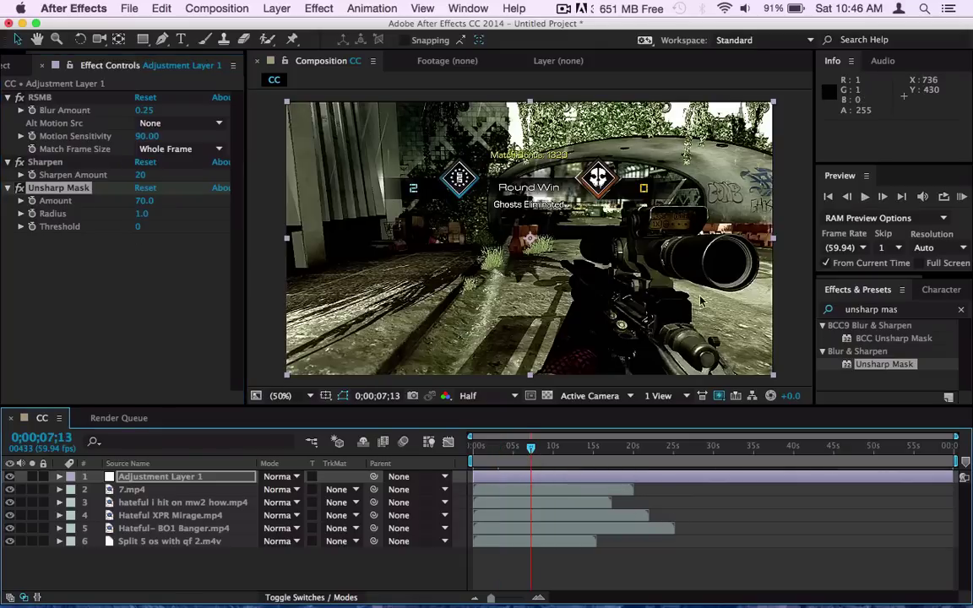
pyautogui.click(211, 262)
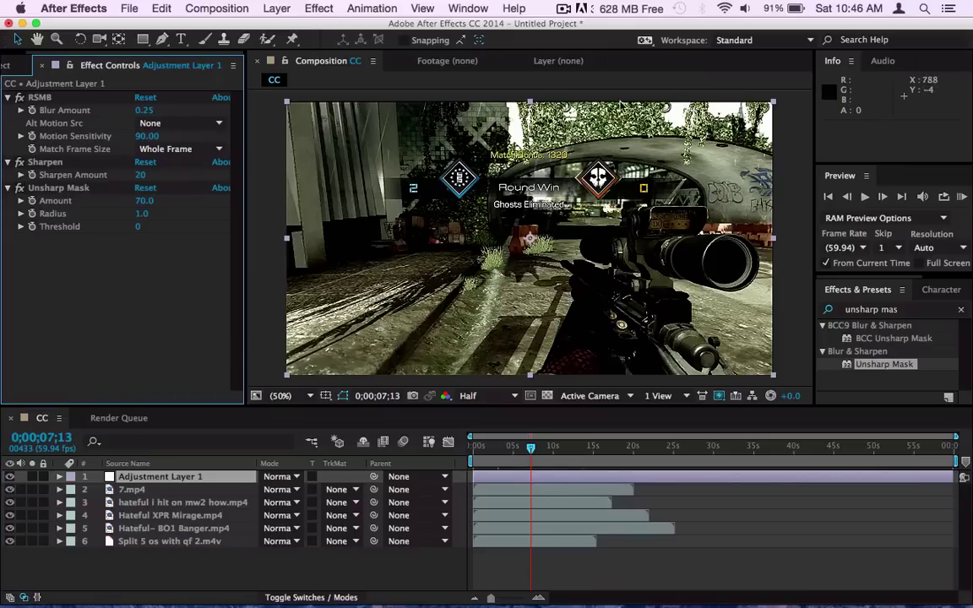
pyautogui.click(575, 446)
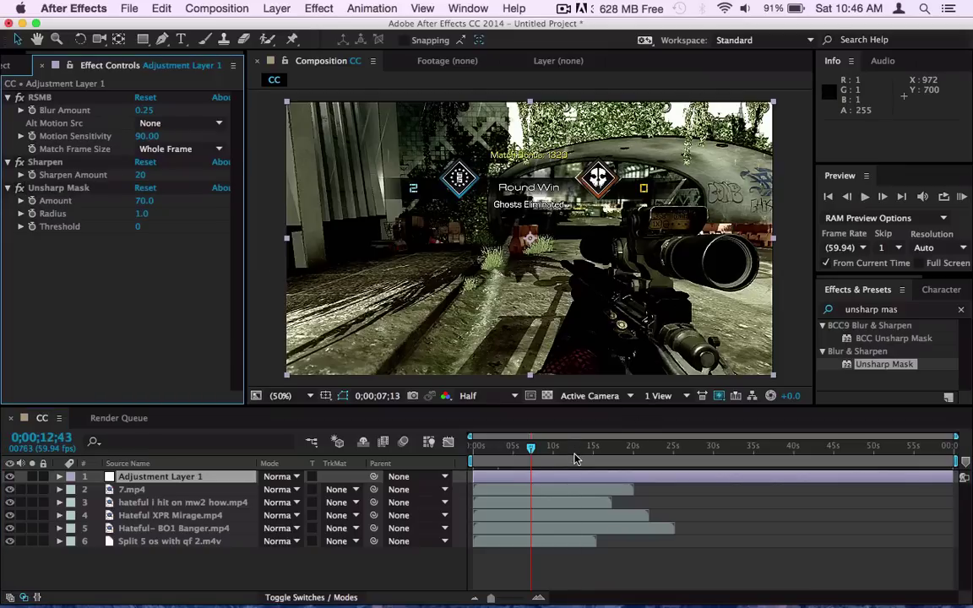
# Add a Transform effect below Unsharp Mask with Scale 101, then return to 0;00;00;00.
pyautogui.click(960, 311)
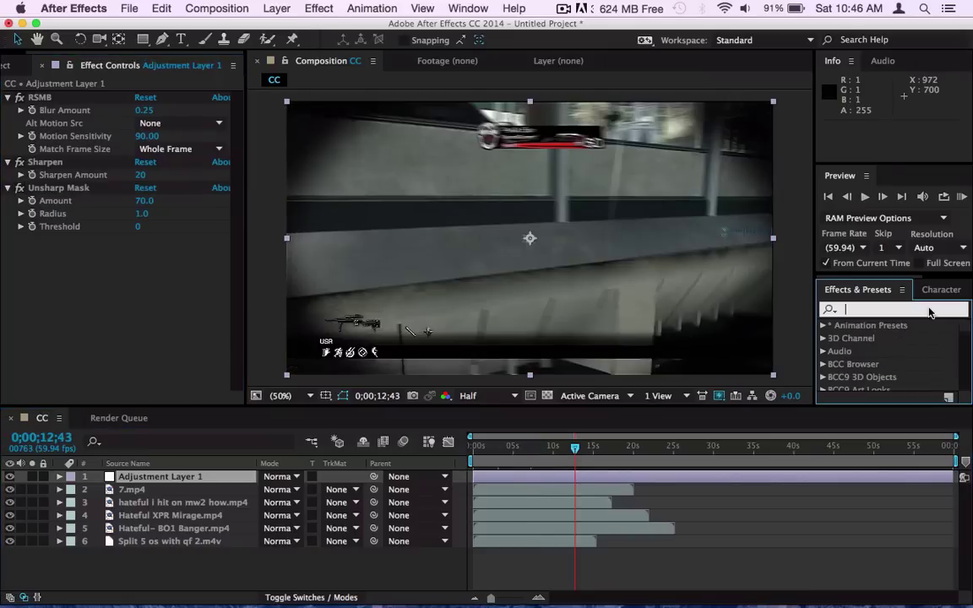
pyautogui.write('transfo')
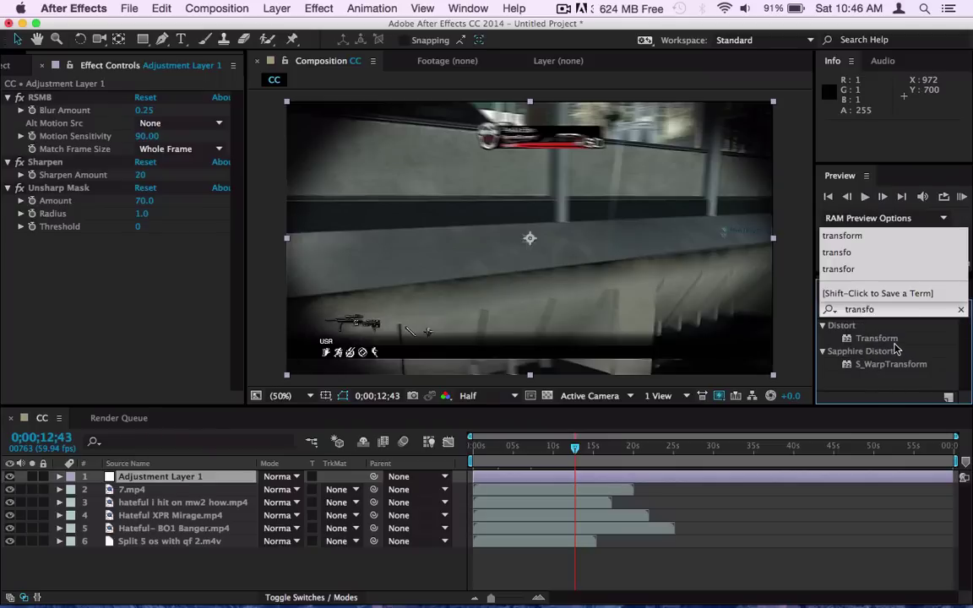
pyautogui.moveTo(876, 338); pyautogui.dragTo(205, 322)
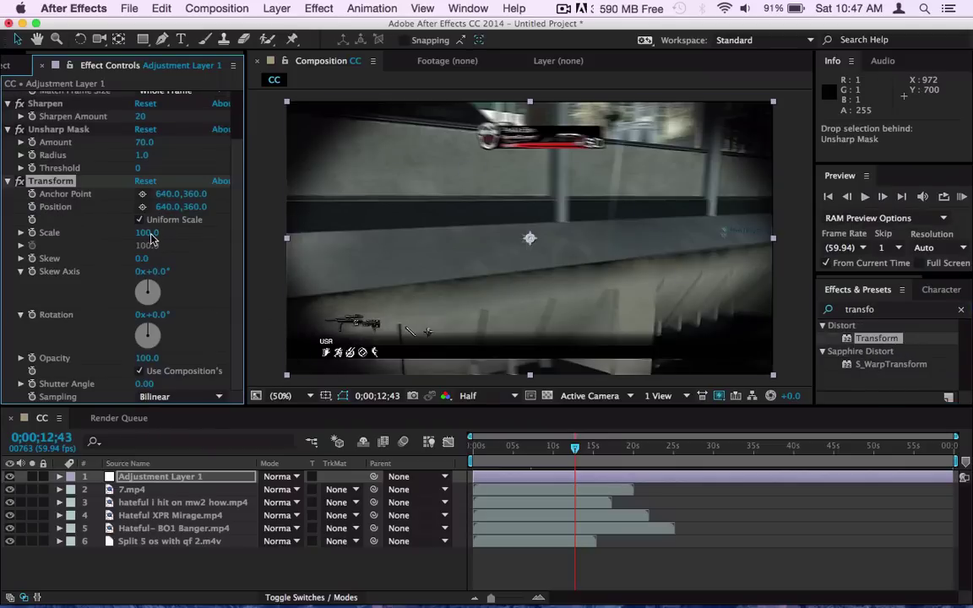
pyautogui.click(148, 233)
pyautogui.write('101')
pyautogui.press('Return')
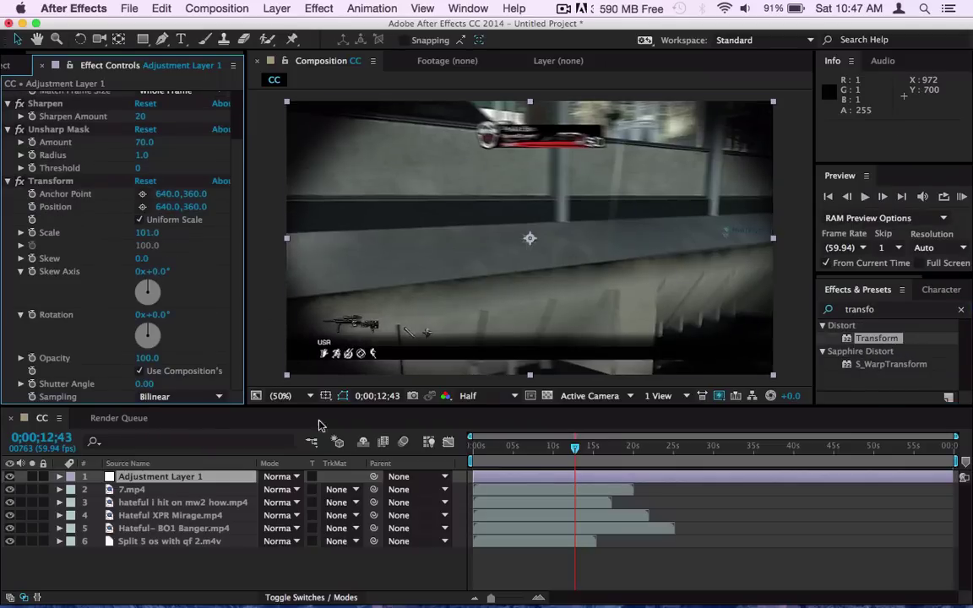
pyautogui.scroll(3, 104, 313)
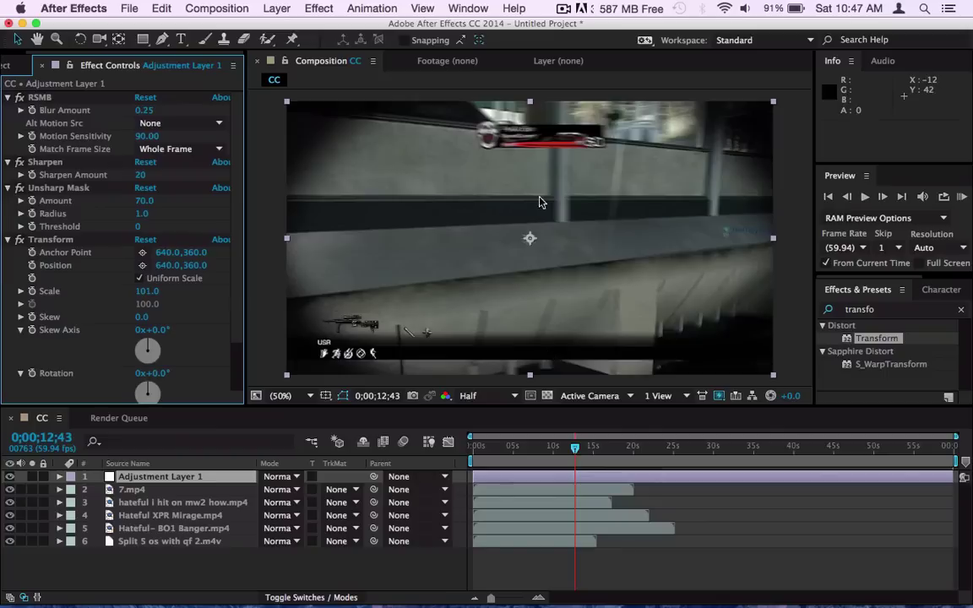
pyautogui.click(650, 490)
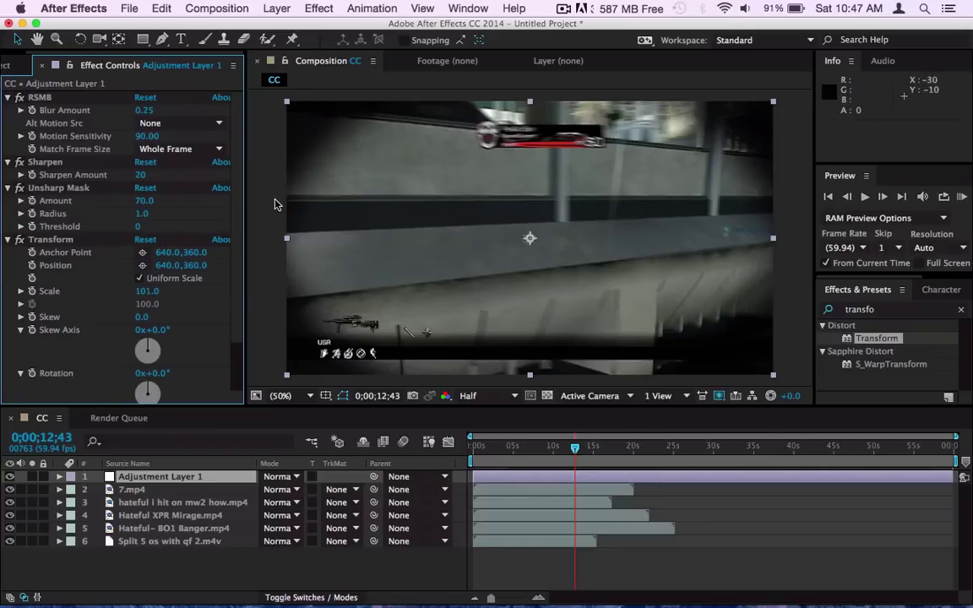
pyautogui.press('Home')
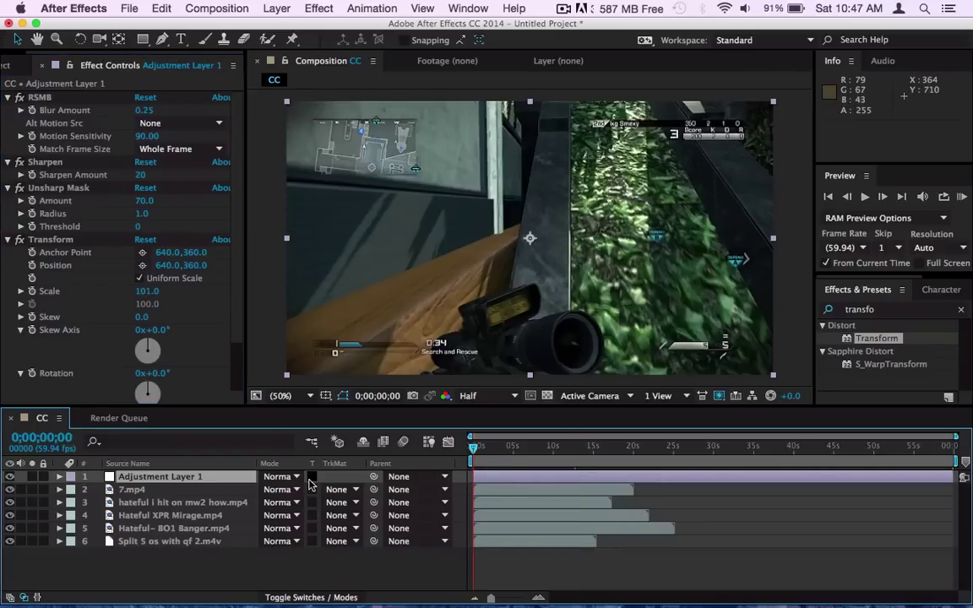
# Create Adjustment Layer 2 beneath Adjustment Layer 1 and apply the Curves effect to it.
pyautogui.rightClick(96, 480)
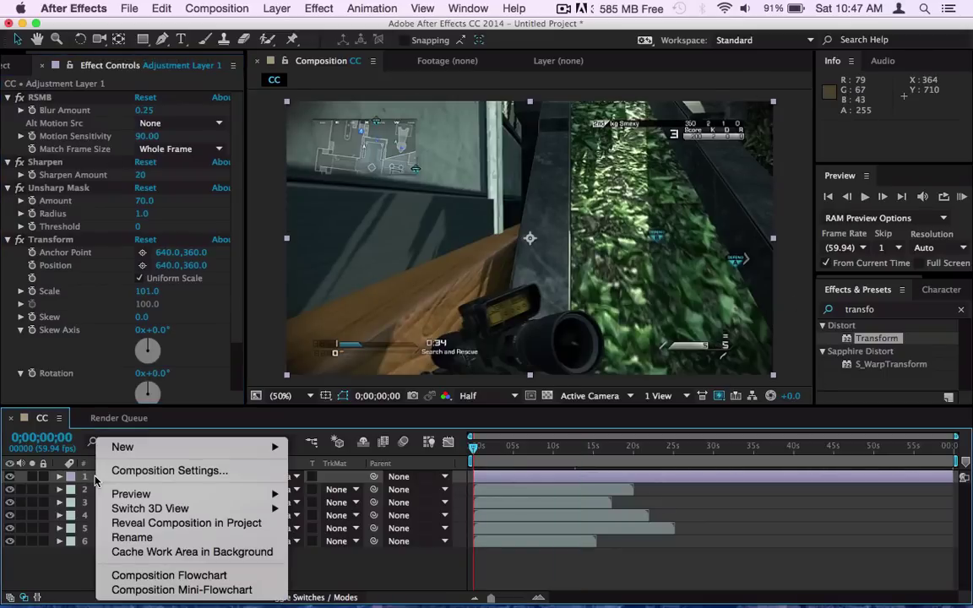
pyautogui.moveTo(127, 447)
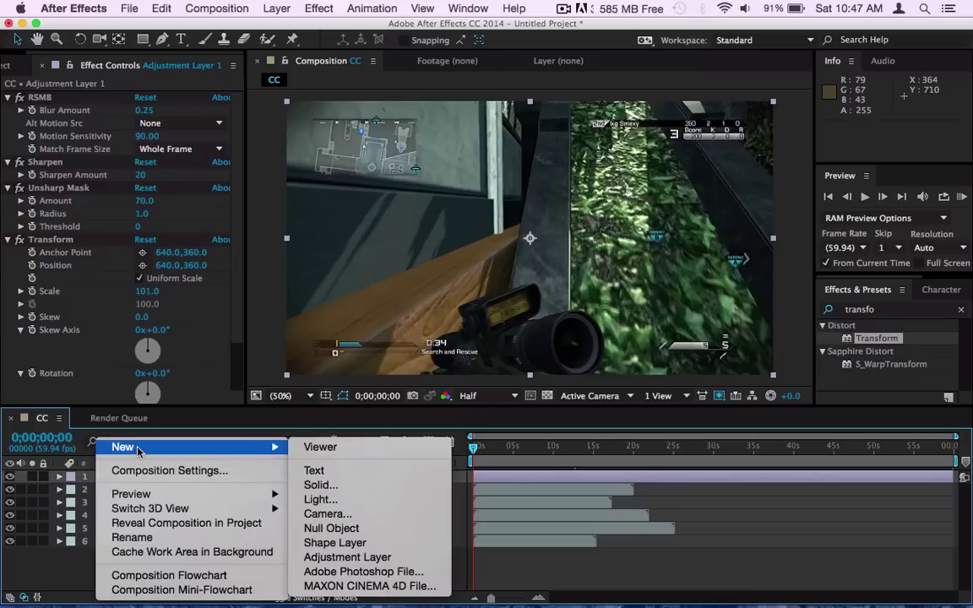
pyautogui.click(355, 557)
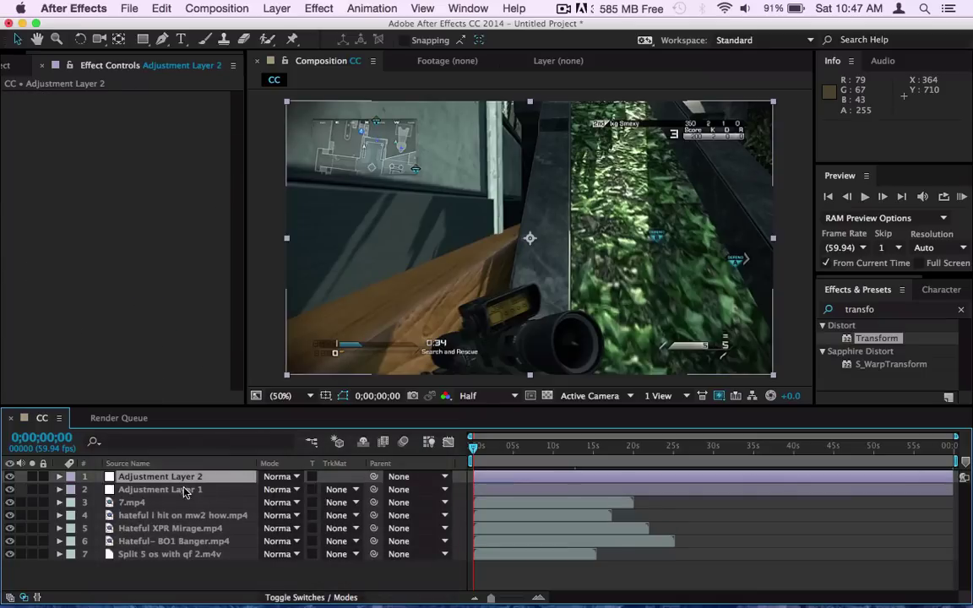
pyautogui.moveTo(169, 479); pyautogui.dragTo(205, 500)
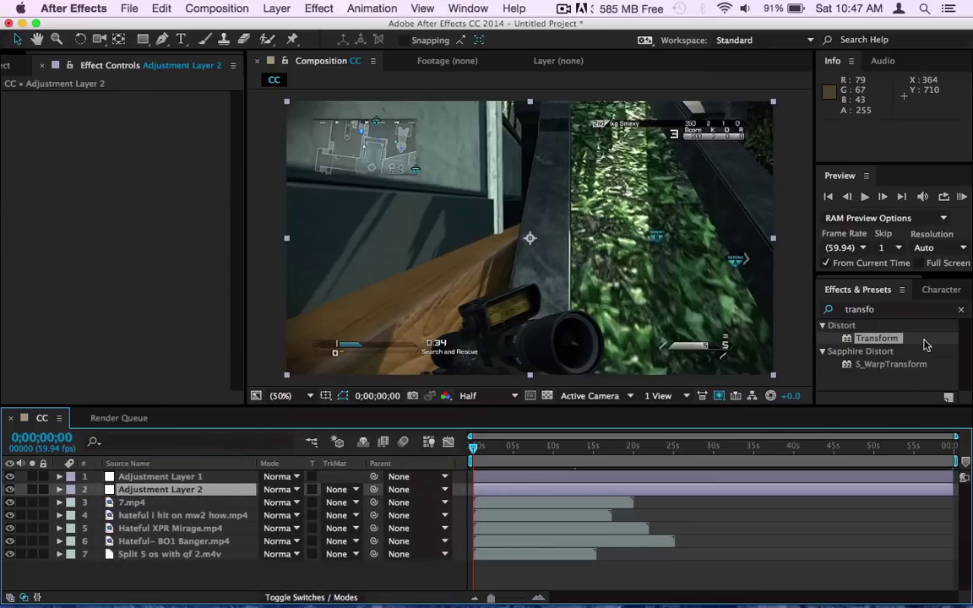
pyautogui.click(963, 310)
pyautogui.write('cu')
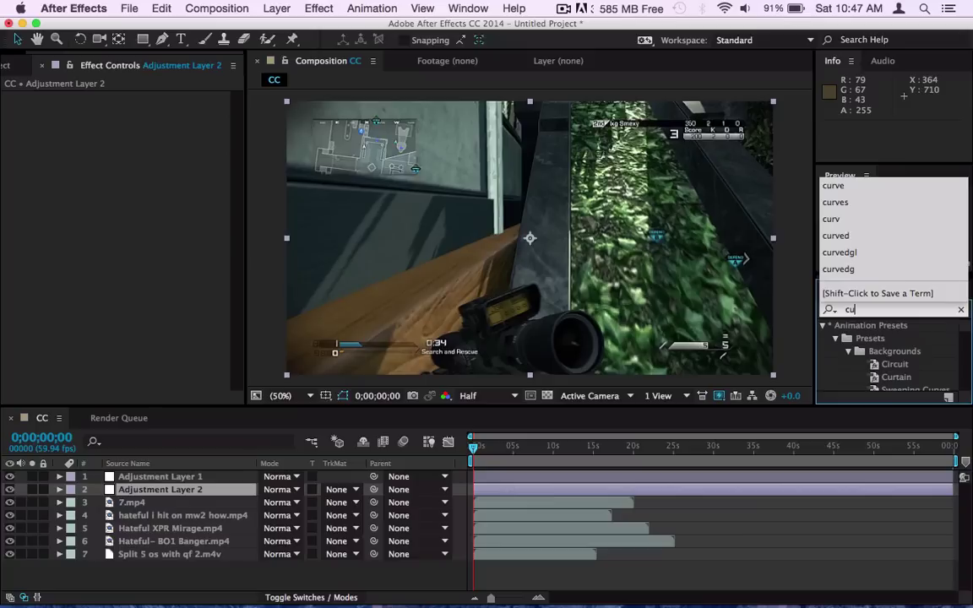
pyautogui.write('rves')
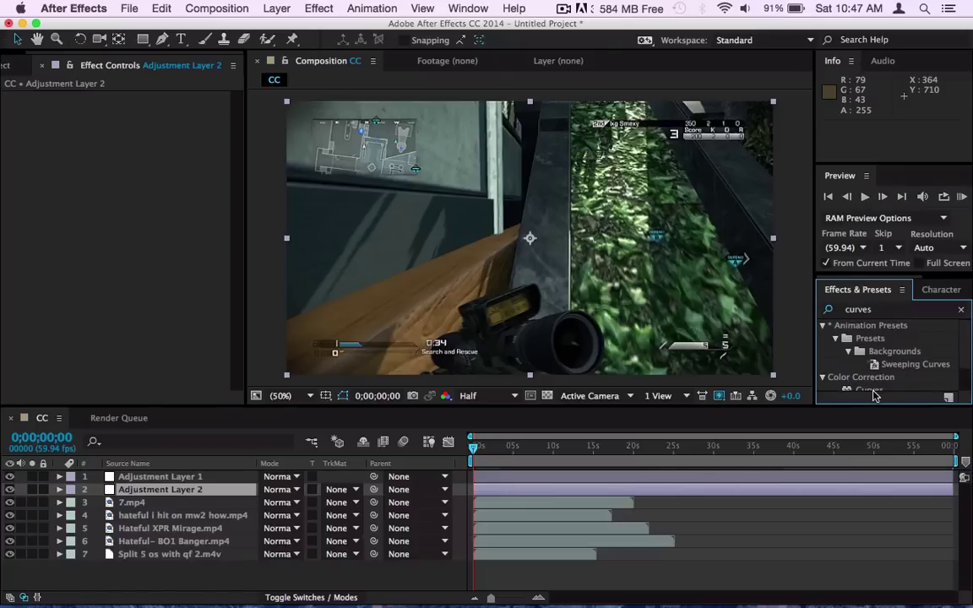
pyautogui.doubleClick(873, 391)
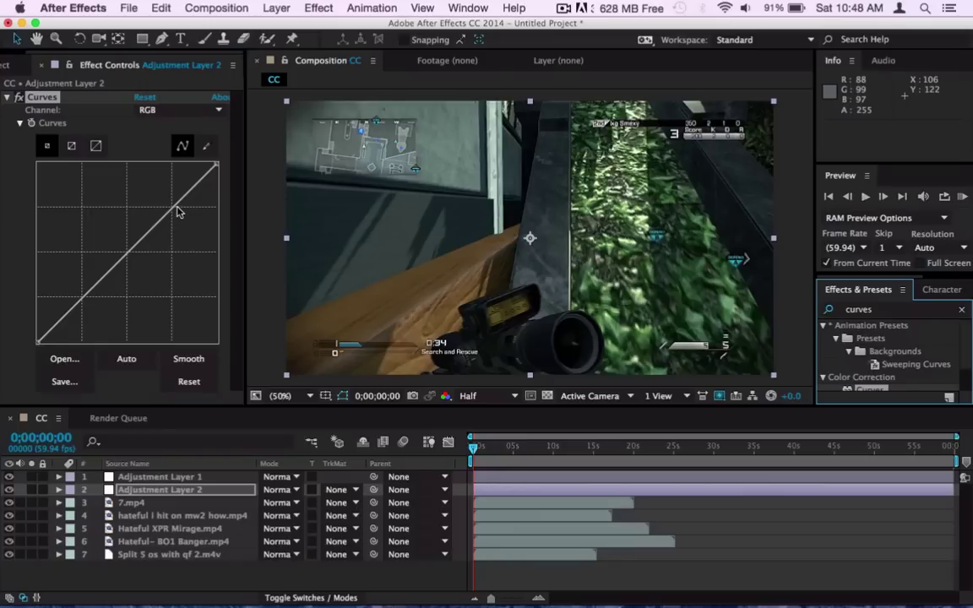
# Bend the RGB curve into a contrast S-curve, toggling Curves off and on to compare.
pyautogui.click(187, 201)
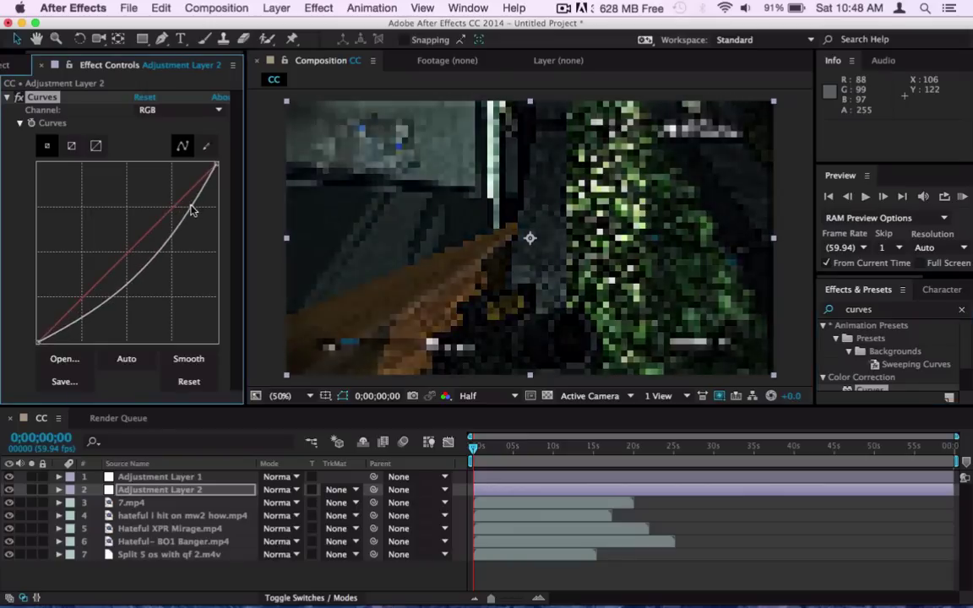
pyautogui.moveTo(116, 291); pyautogui.dragTo(85, 283)
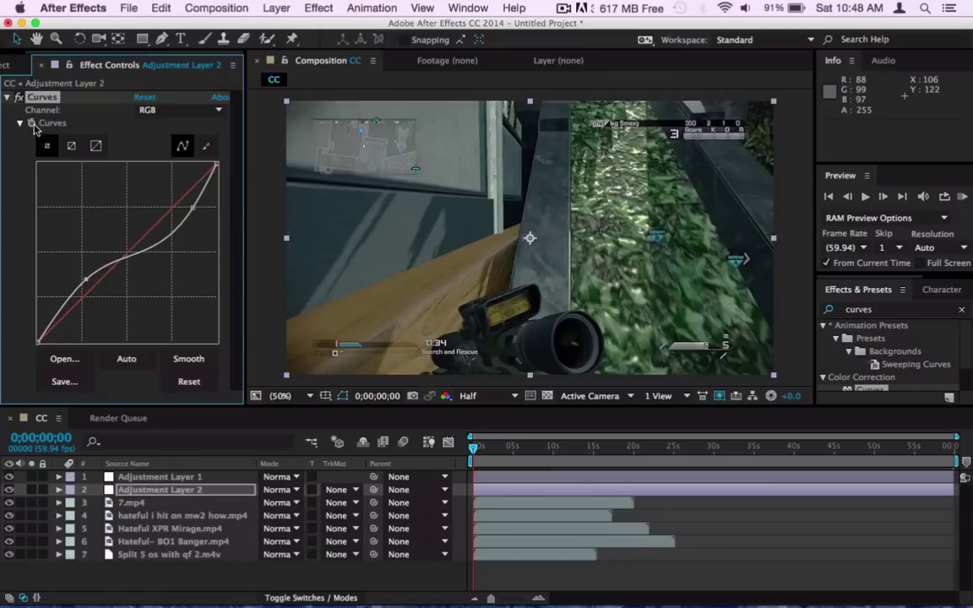
pyautogui.click(18, 98)
pyautogui.click(19, 98)
pyautogui.moveTo(86, 282); pyautogui.dragTo(106, 297)
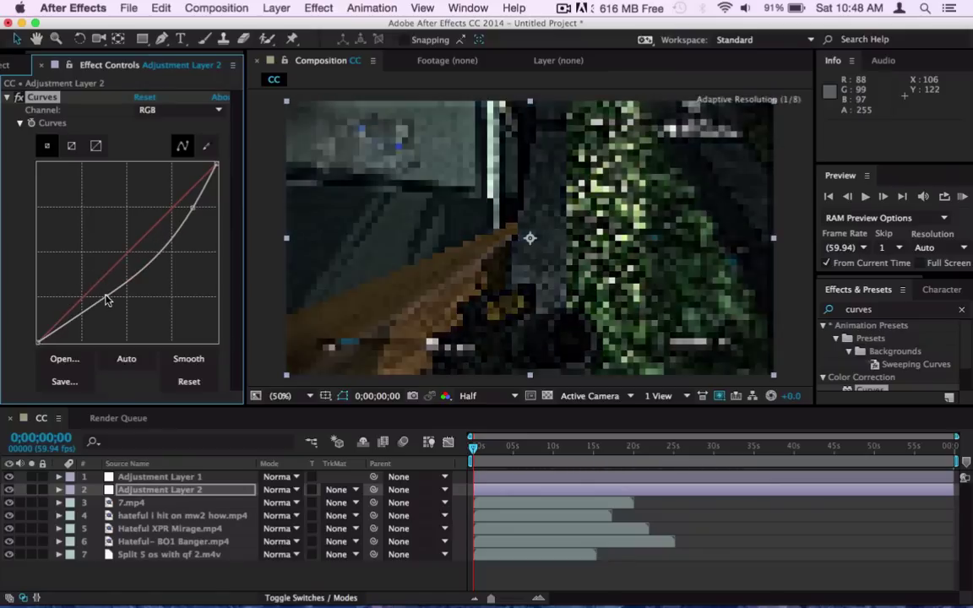
pyautogui.moveTo(191, 213); pyautogui.dragTo(166, 206)
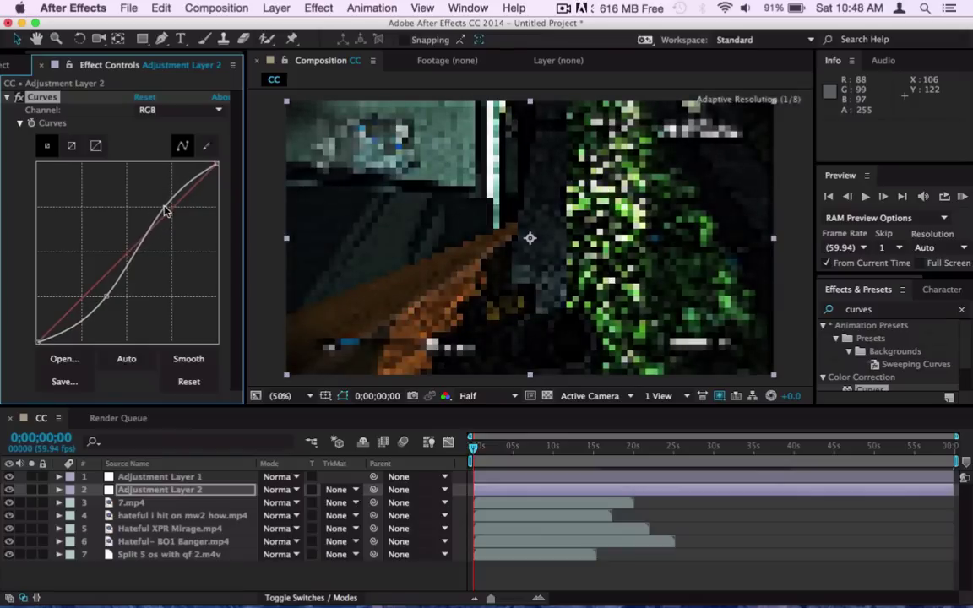
# Switch Curves to the Red channel and bend the red curve into a wave.
pyautogui.click(180, 110)
pyautogui.press('Escape')
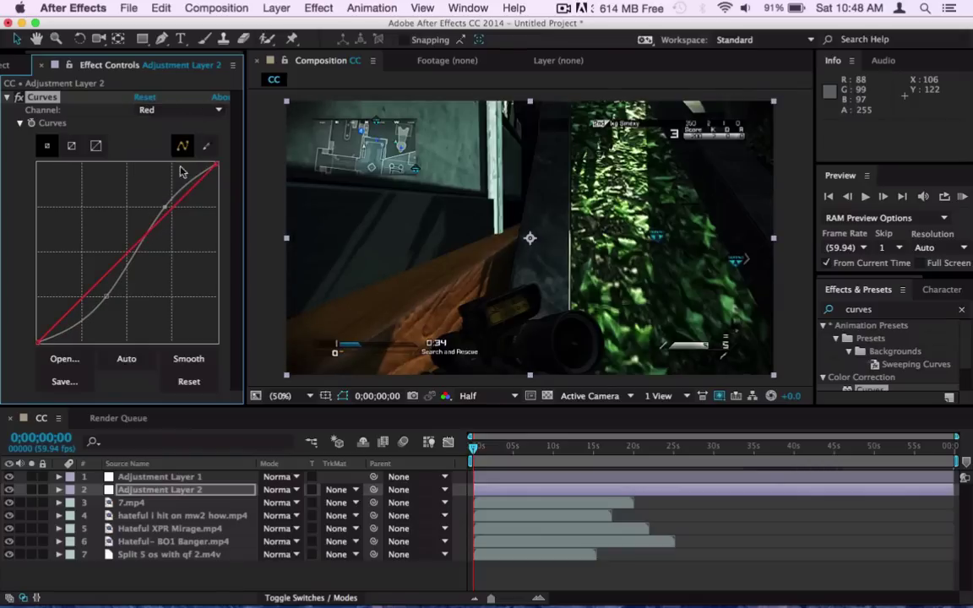
pyautogui.moveTo(178, 195); pyautogui.dragTo(140, 217)
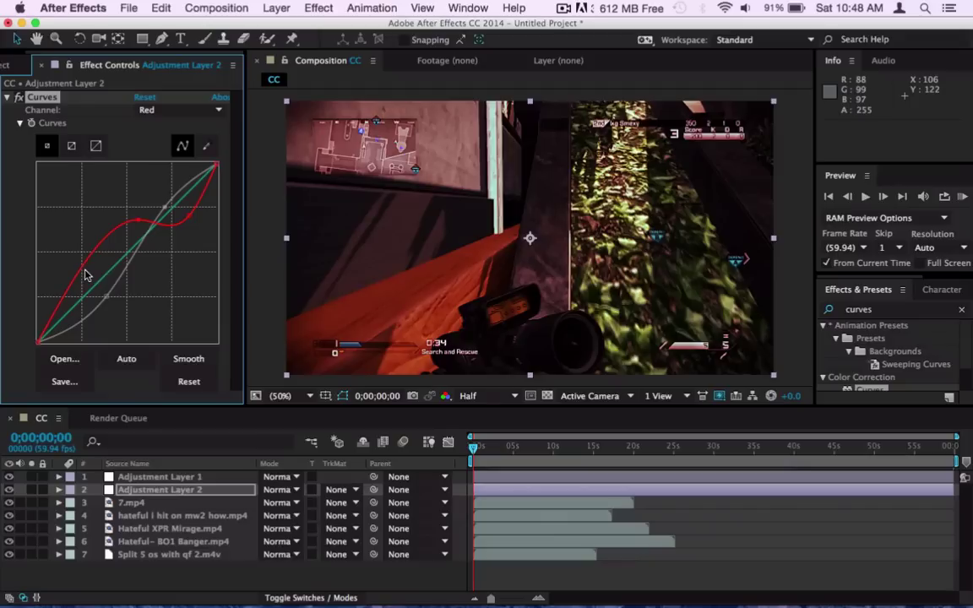
pyautogui.moveTo(85, 275); pyautogui.dragTo(95, 282)
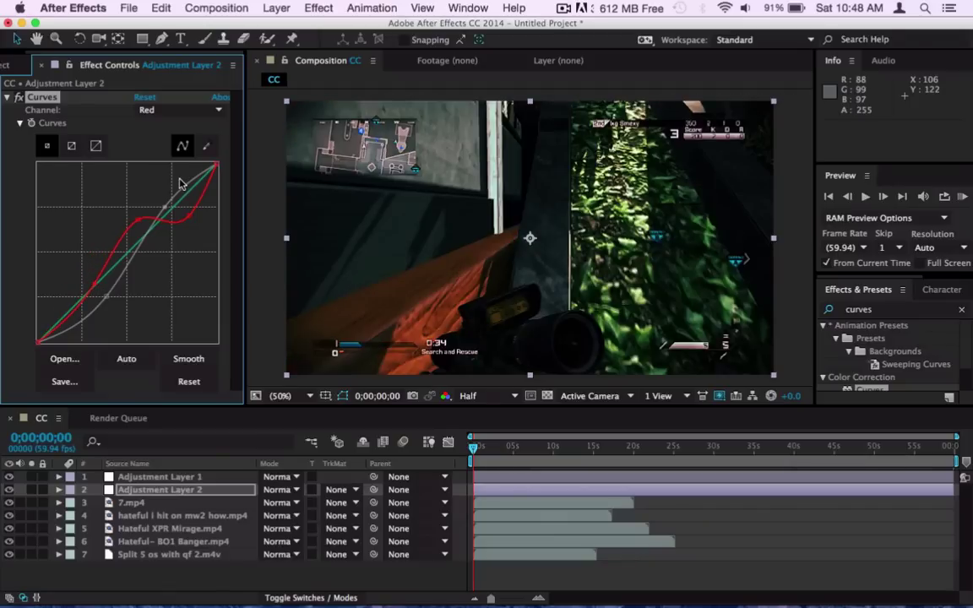
# Check the grade at 0;00;08;15 and 0;00;14;42, hiding the 7.mp4 and mw2 layers.
pyautogui.click(540, 466)
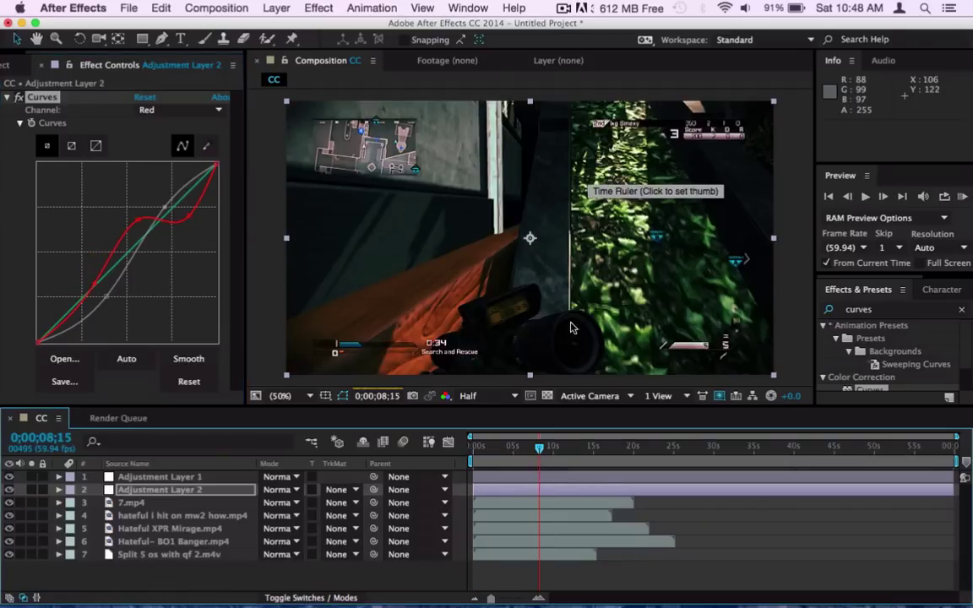
pyautogui.click(592, 449)
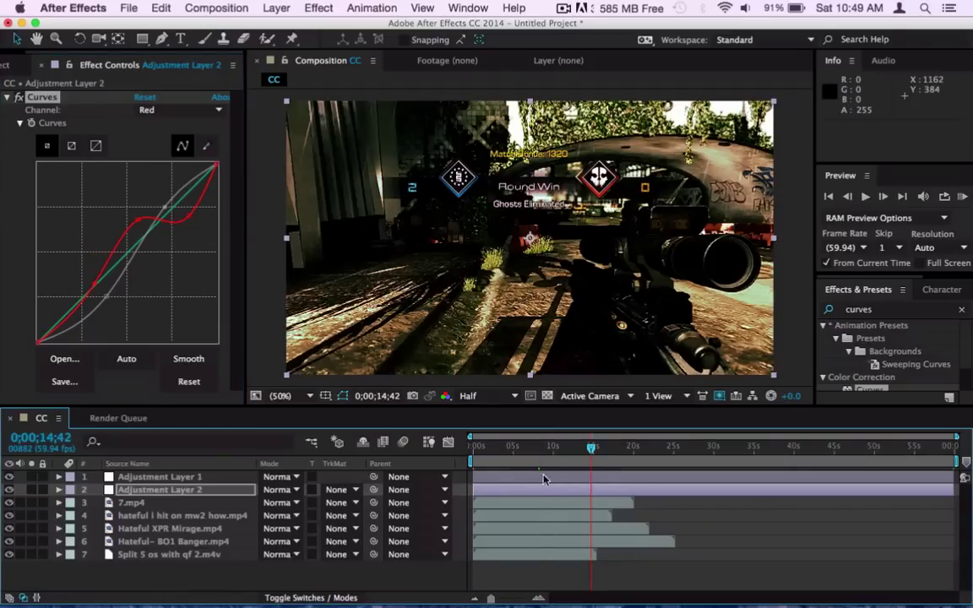
pyautogui.click(9, 503)
pyautogui.click(10, 516)
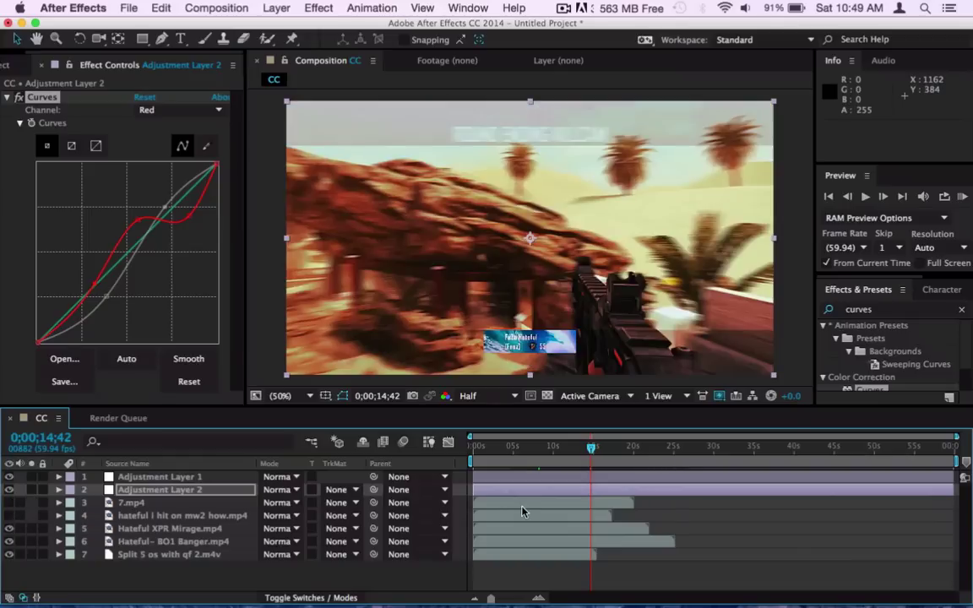
pyautogui.click(565, 449)
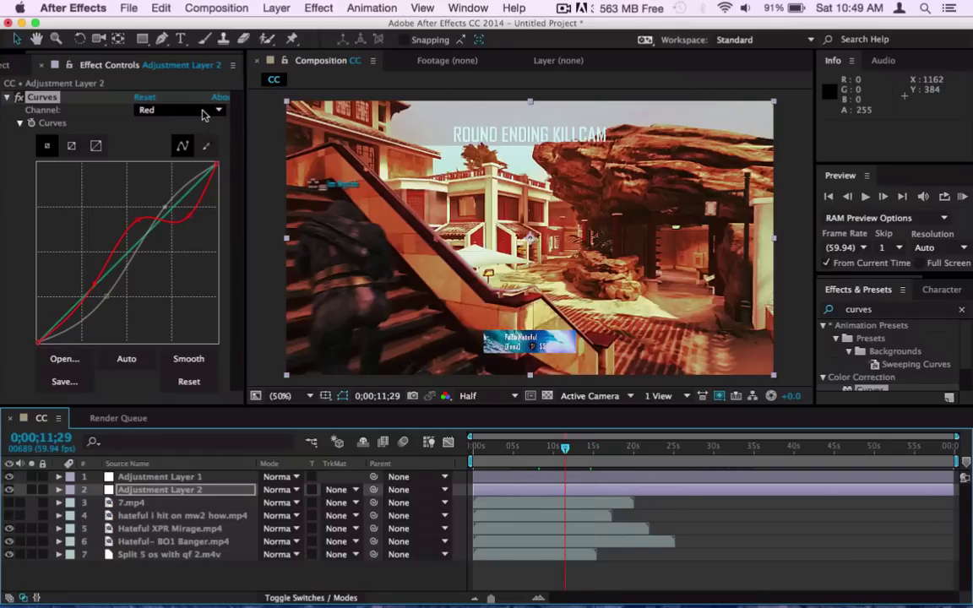
pyautogui.click(207, 110)
# Undo the stray change, then lift the Blue channel curve in the shadows.
pyautogui.click(164, 167)
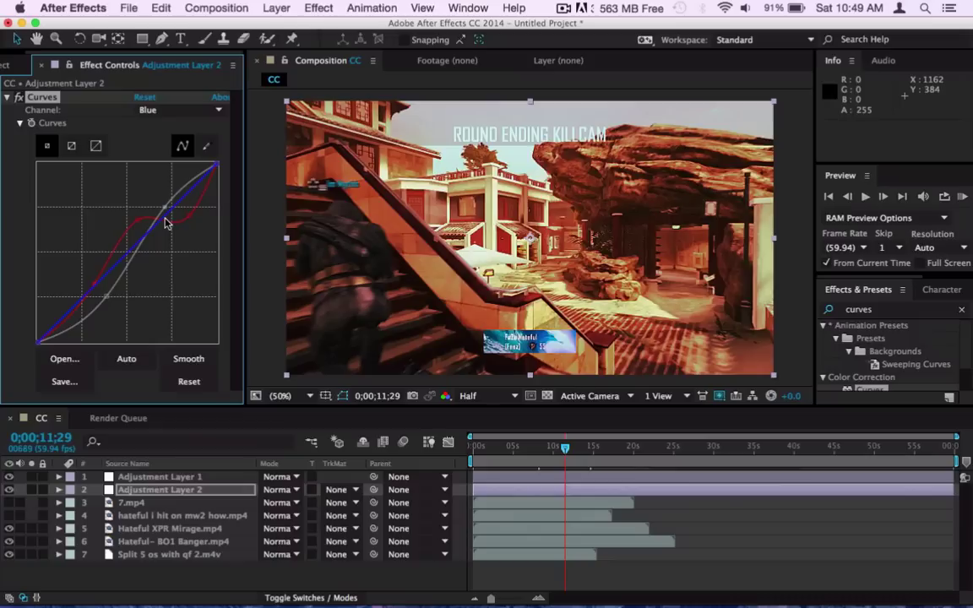
pyautogui.press('super+z')
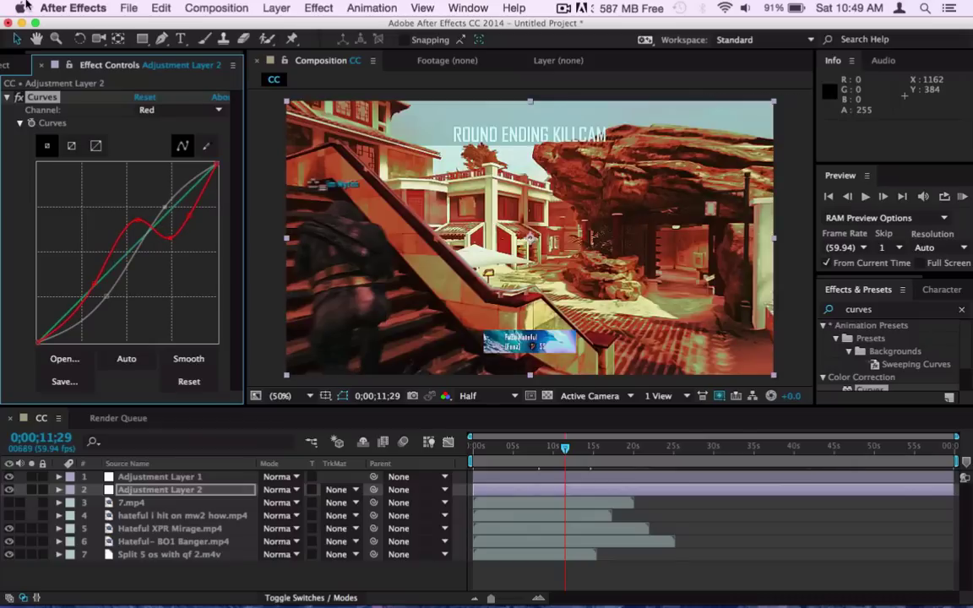
pyautogui.click(160, 8)
pyautogui.click(169, 20)
pyautogui.click(160, 111)
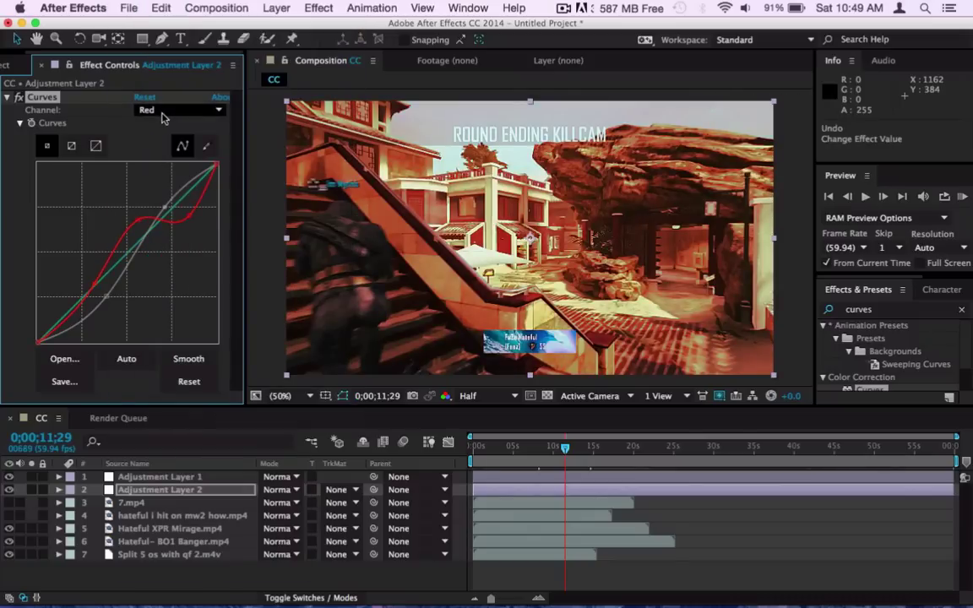
pyautogui.click(162, 169)
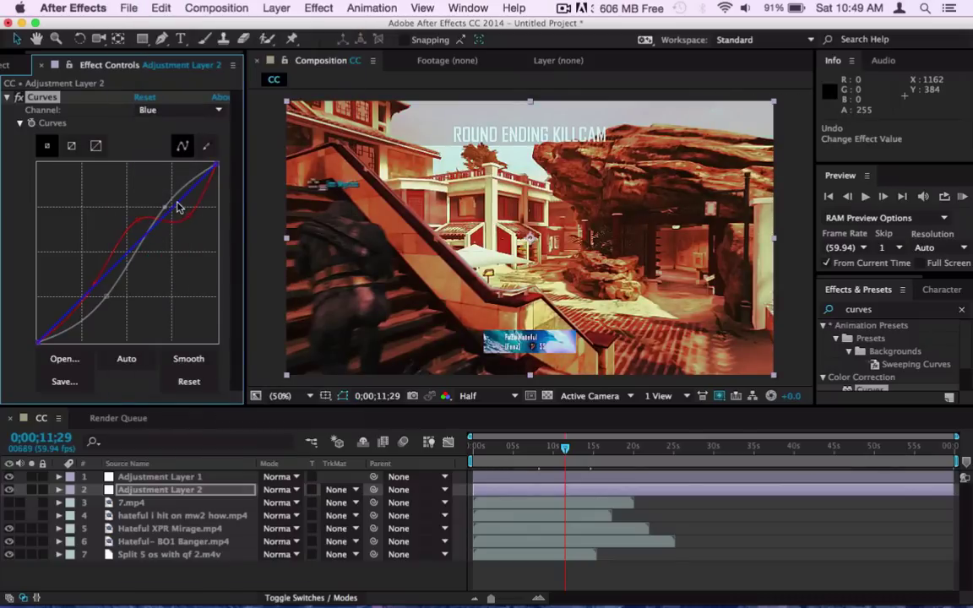
pyautogui.moveTo(178, 206); pyautogui.dragTo(187, 218)
pyautogui.moveTo(149, 271); pyautogui.dragTo(118, 251)
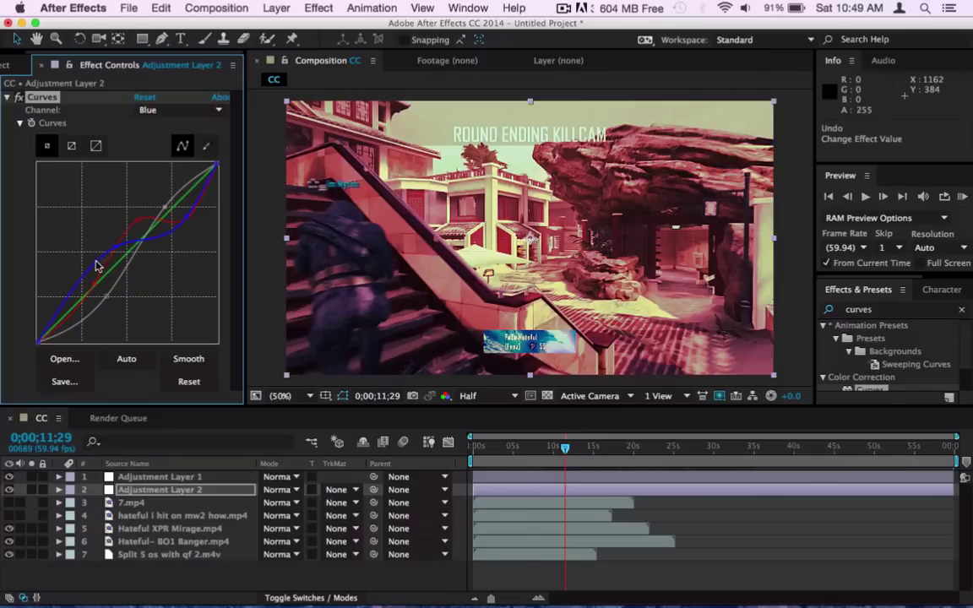
pyautogui.moveTo(97, 267); pyautogui.dragTo(69, 296)
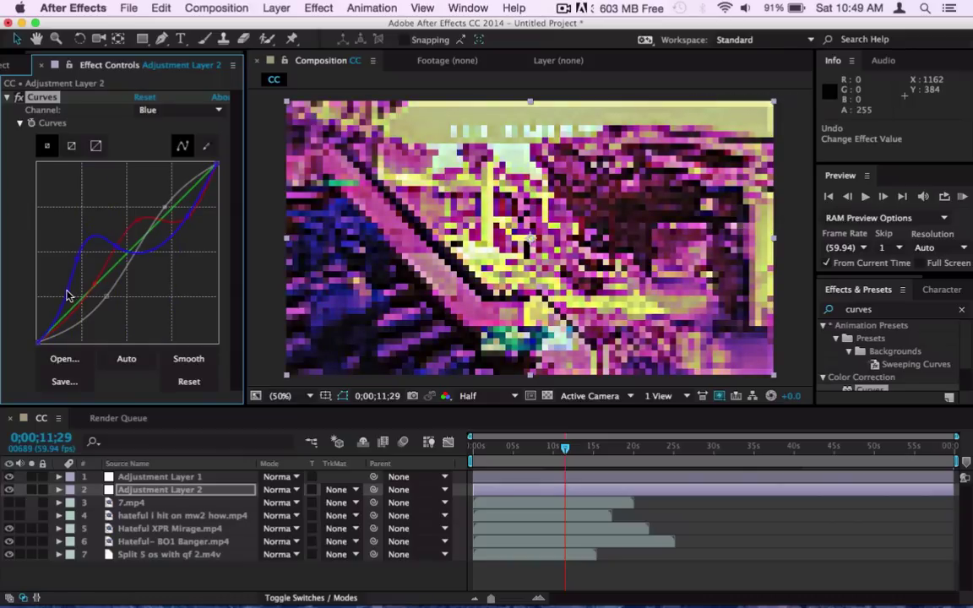
# Bend the Green channel curve into an S-curve.
pyautogui.click(154, 112)
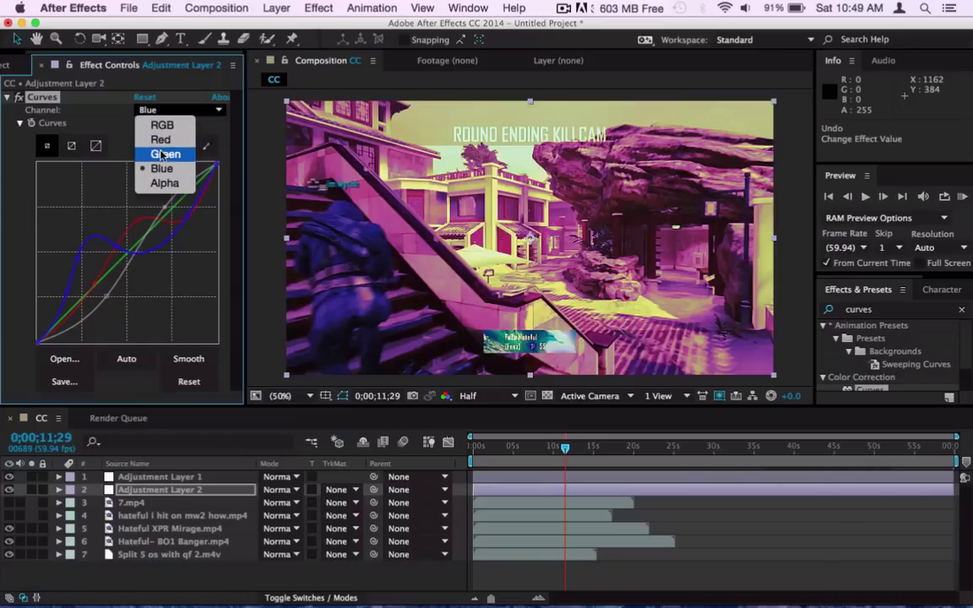
pyautogui.click(165, 154)
pyautogui.moveTo(156, 197)
pyautogui.mouseDown()
pyautogui.moveTo(162, 204)
pyautogui.moveTo(155, 201)
pyautogui.mouseUp()
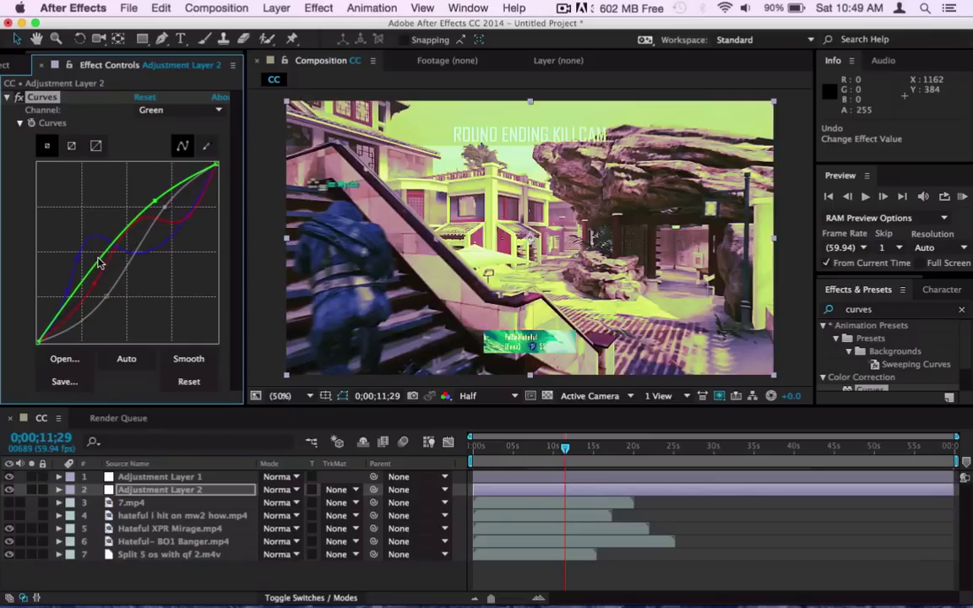
pyautogui.moveTo(96, 270); pyautogui.dragTo(110, 286)
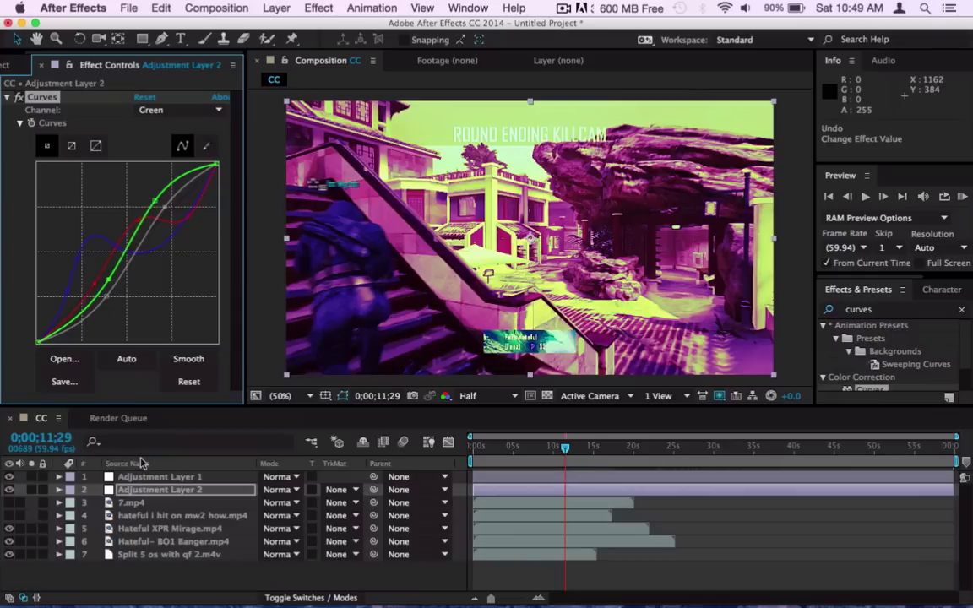
# Set Adjustment Layer 2's blend mode to Soft Light and review the frame near 0;00;11;12.
pyautogui.click(194, 496)
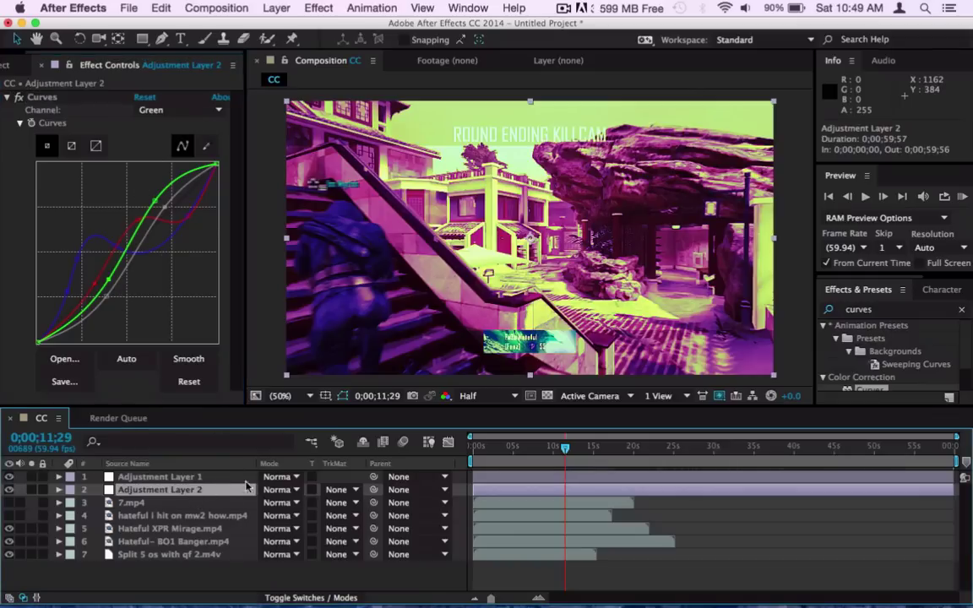
pyautogui.click(270, 489)
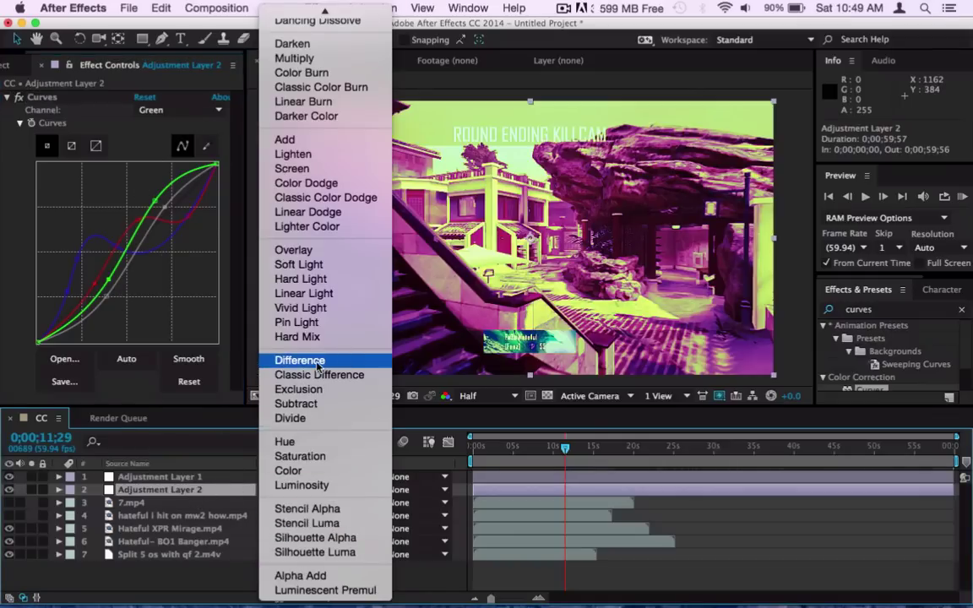
pyautogui.click(323, 265)
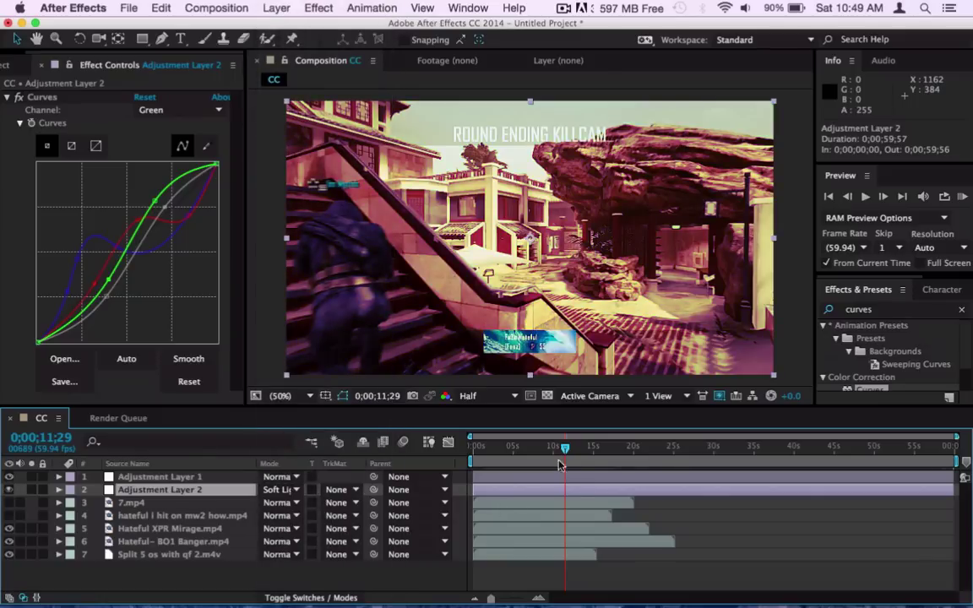
pyautogui.click(585, 451)
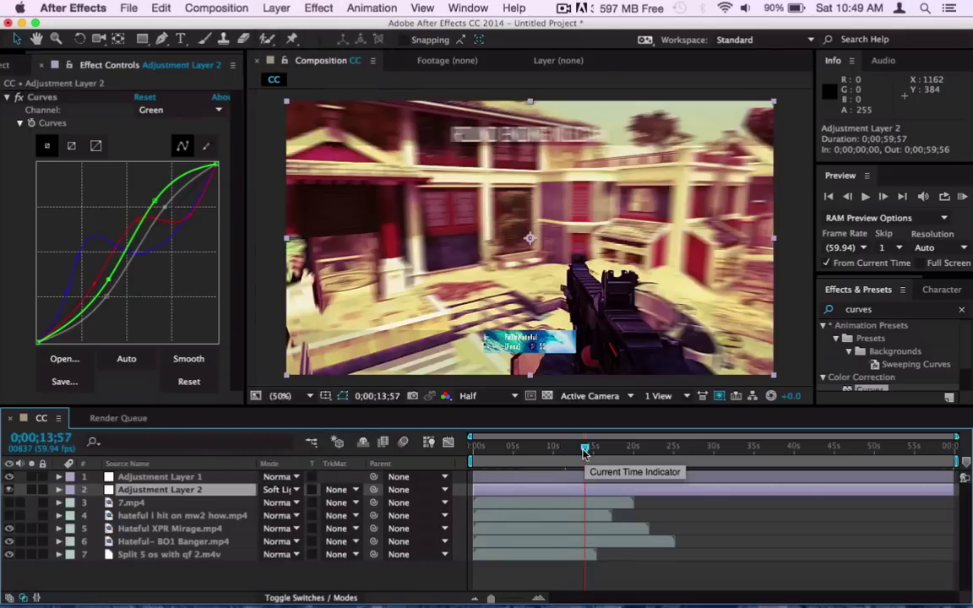
pyautogui.click(563, 451)
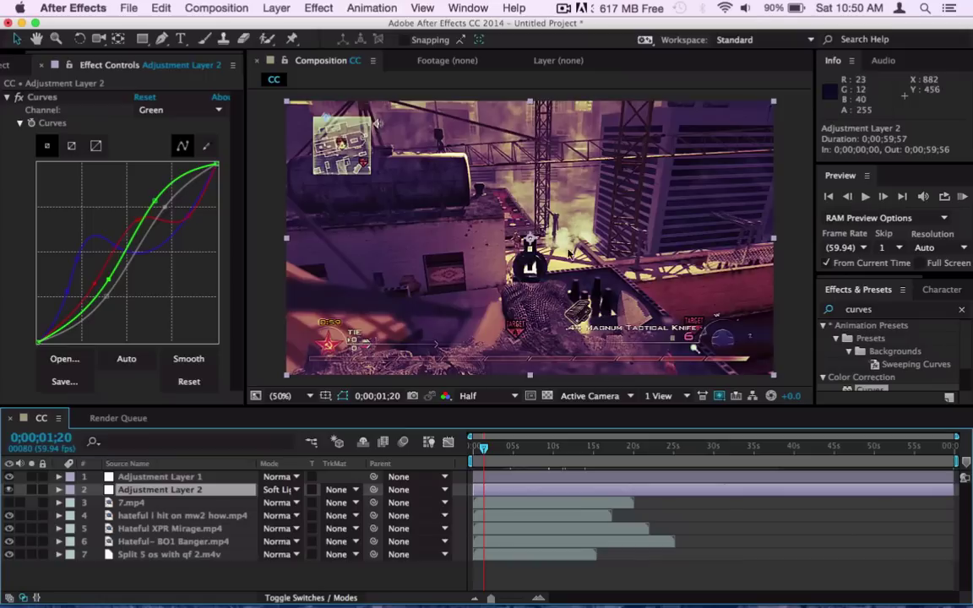
# Briefly hide and reshow the MW2 clip, then pull Adjustment Layer 2's Green curve point down.
pyautogui.click(8, 516)
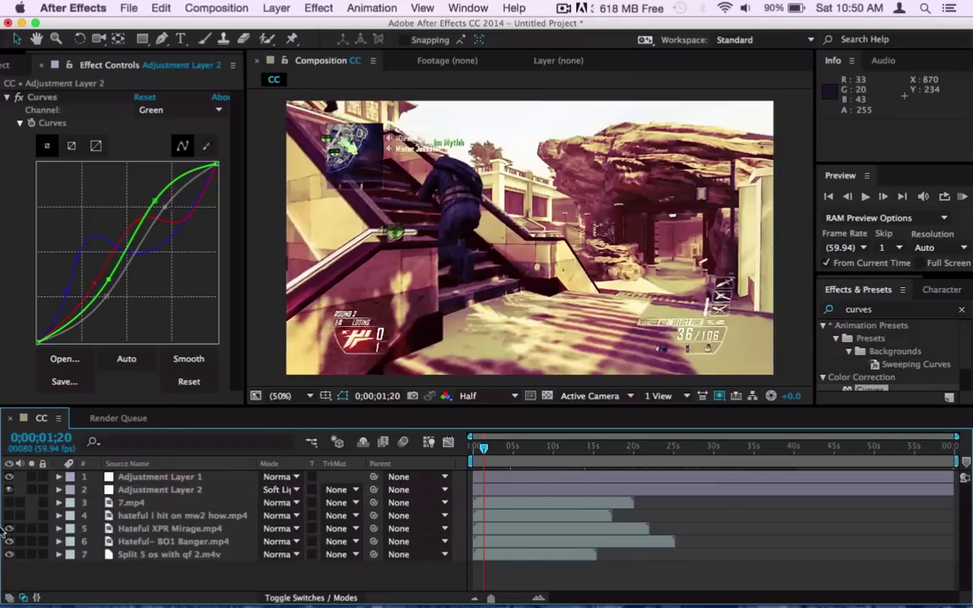
pyautogui.click(8, 515)
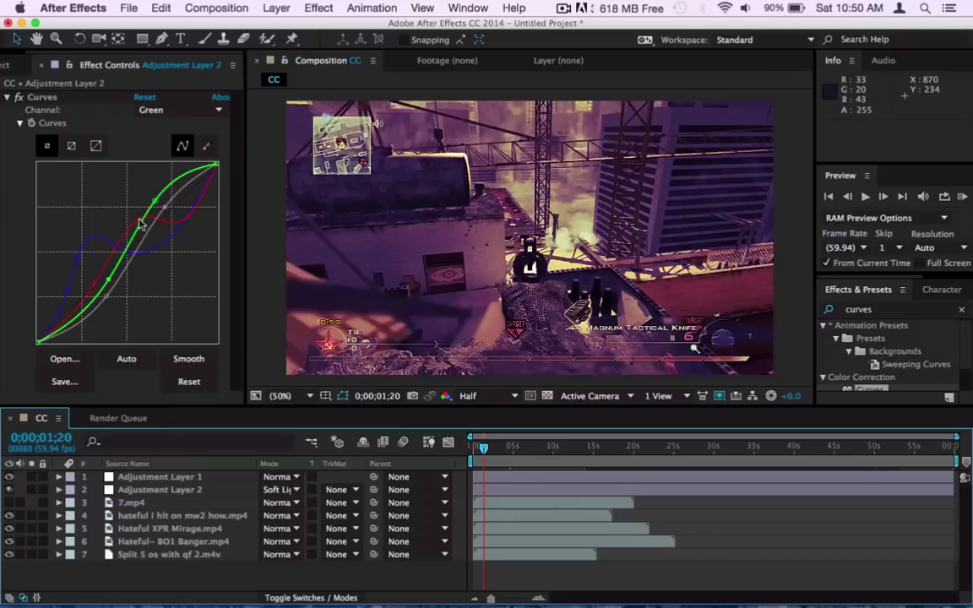
pyautogui.moveTo(155, 209); pyautogui.dragTo(98, 259)
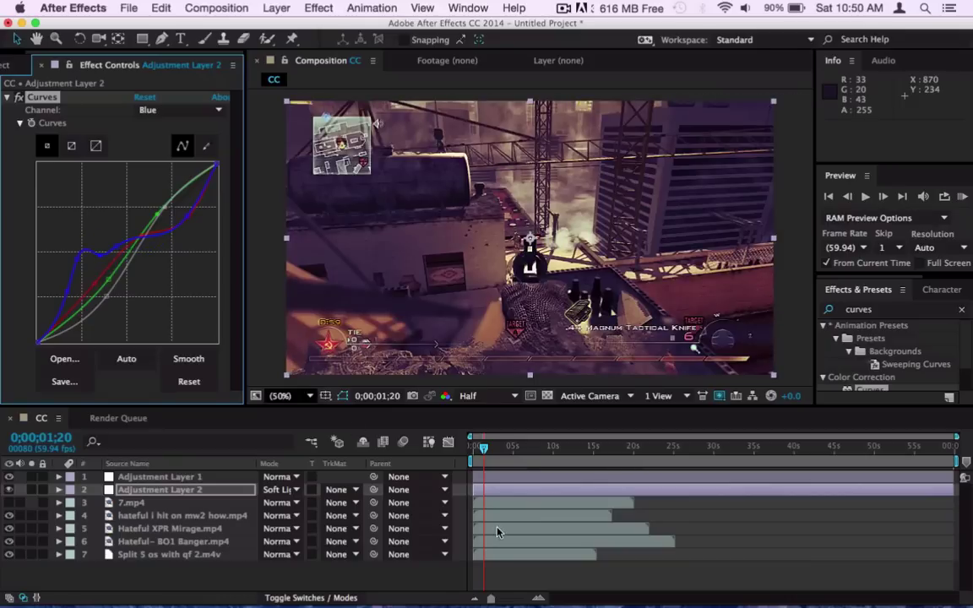
# Hide the 7.mp4 clip and check the grade at 0;00;03;48, 0;00;12;43 and 0;00;16;53.
pyautogui.click(8, 503)
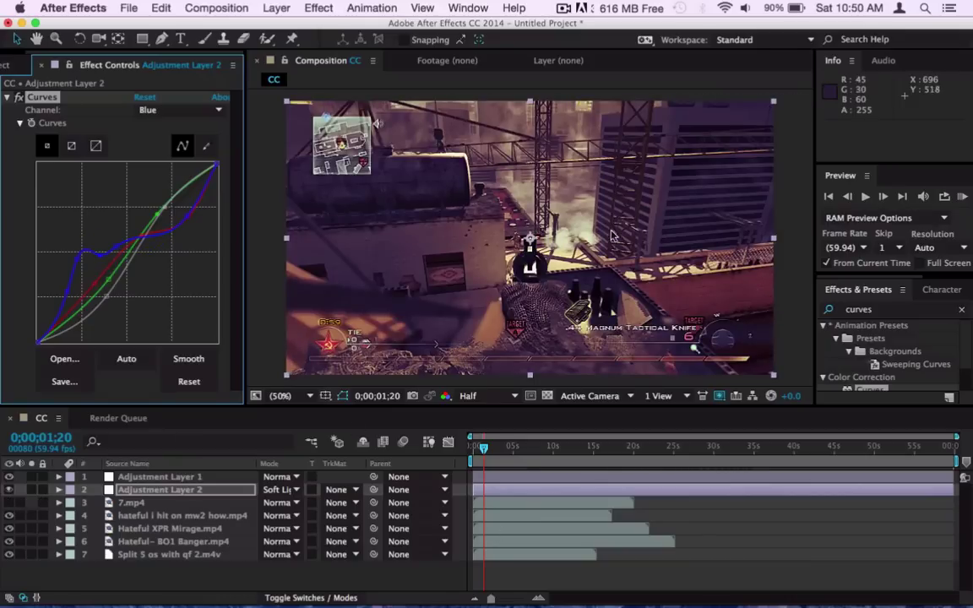
pyautogui.click(8, 503)
pyautogui.click(8, 502)
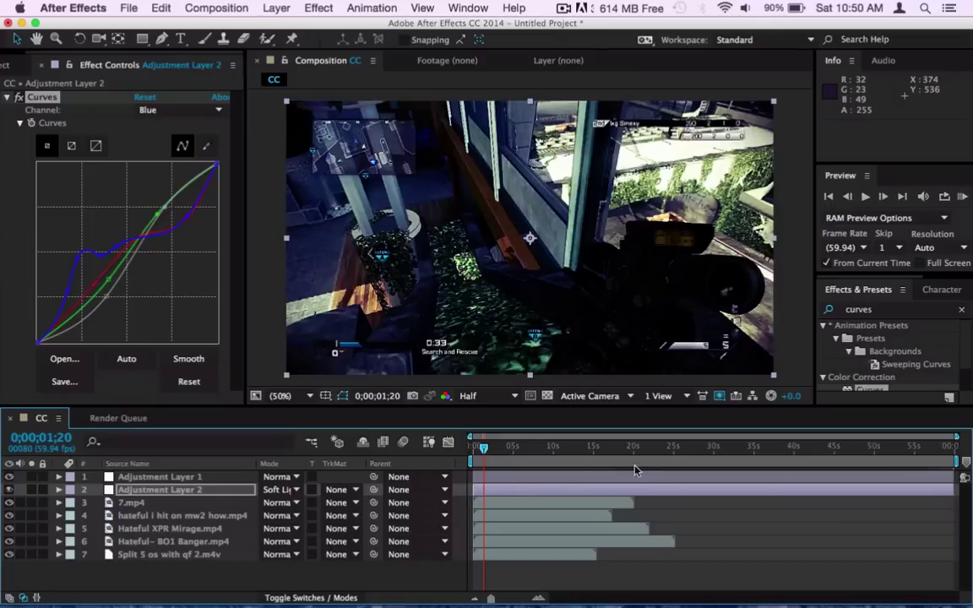
pyautogui.click(506, 448)
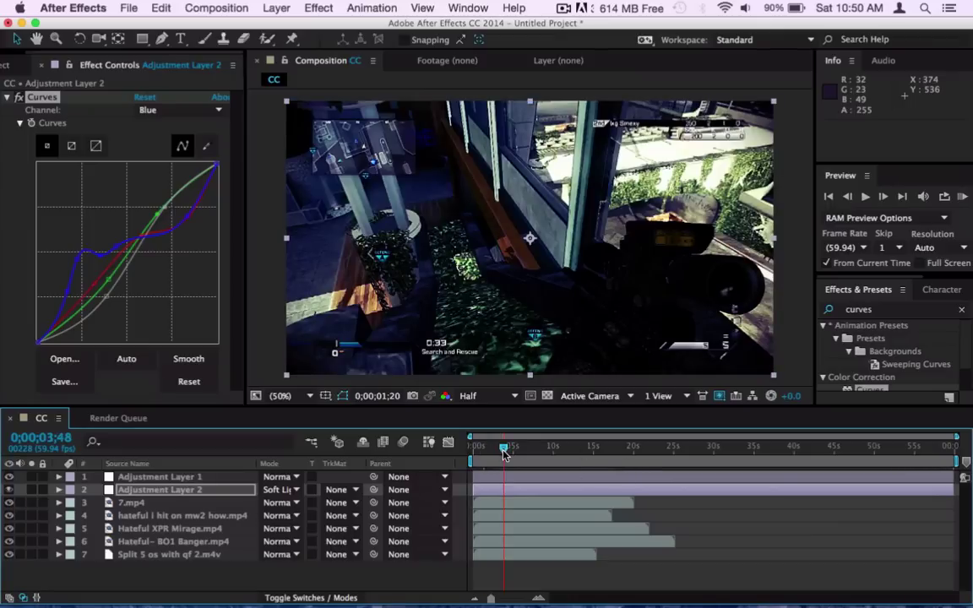
pyautogui.click(574, 447)
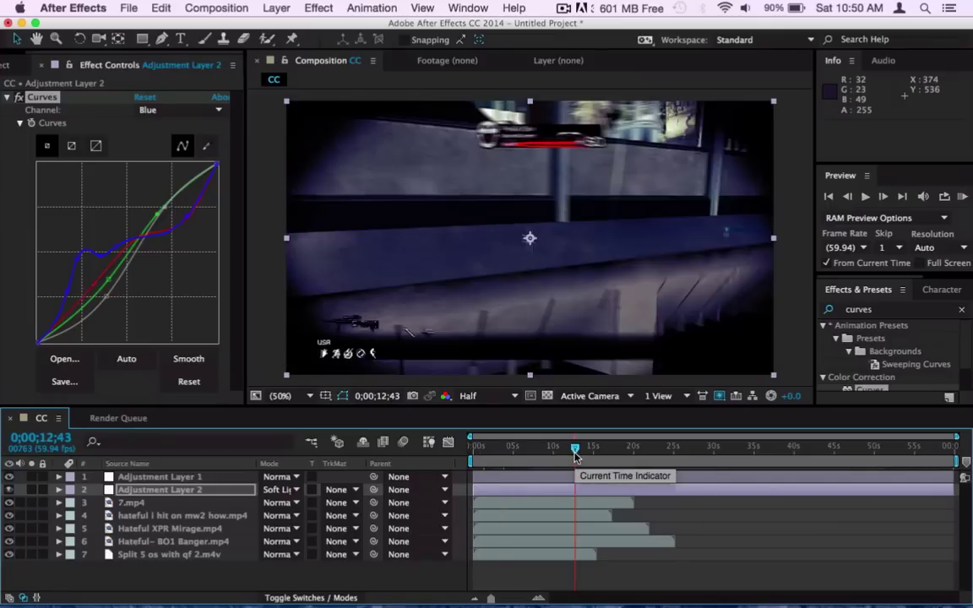
pyautogui.moveTo(581, 458); pyautogui.dragTo(609, 455)
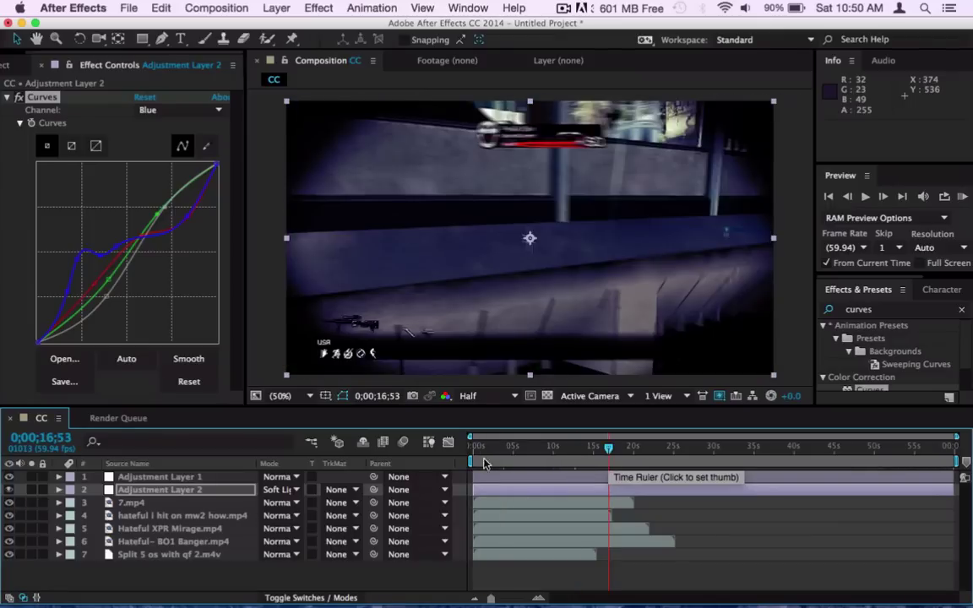
# Hide the next clips too, go to 0;00;05;19 and select Adjustment Layer 2.
pyautogui.click(9, 503)
pyautogui.click(9, 515)
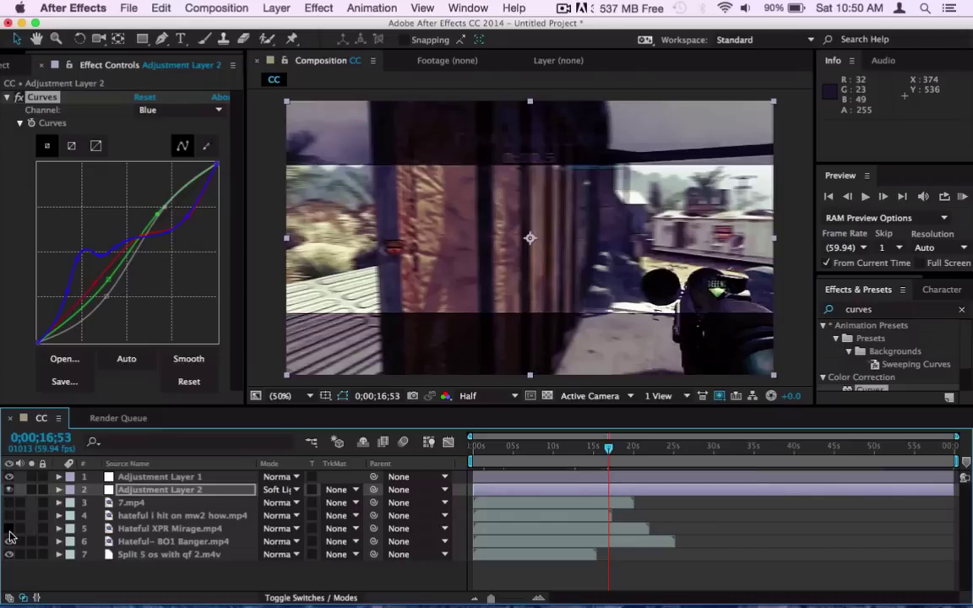
pyautogui.click(497, 450)
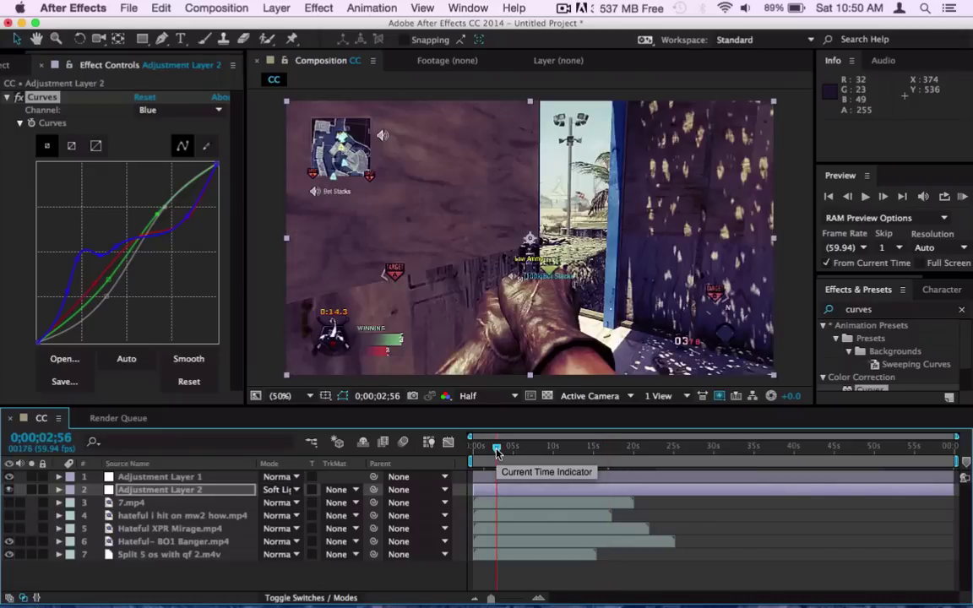
pyautogui.moveTo(497, 449); pyautogui.dragTo(515, 450)
pyautogui.click(135, 492)
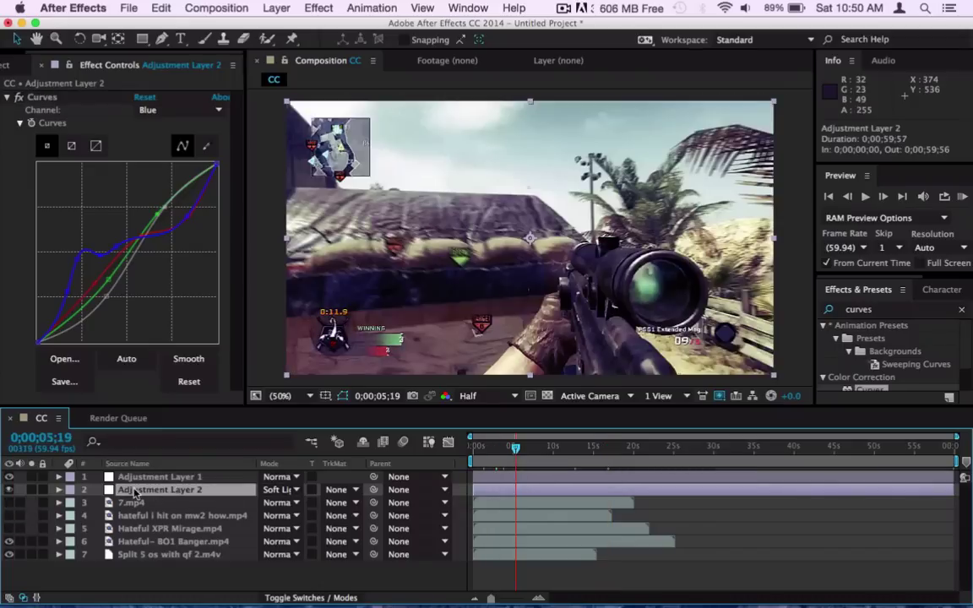
# Create a new adjustment layer and place it below Adjustment Layer 2.
pyautogui.rightClick(92, 492)
pyautogui.moveTo(138, 451)
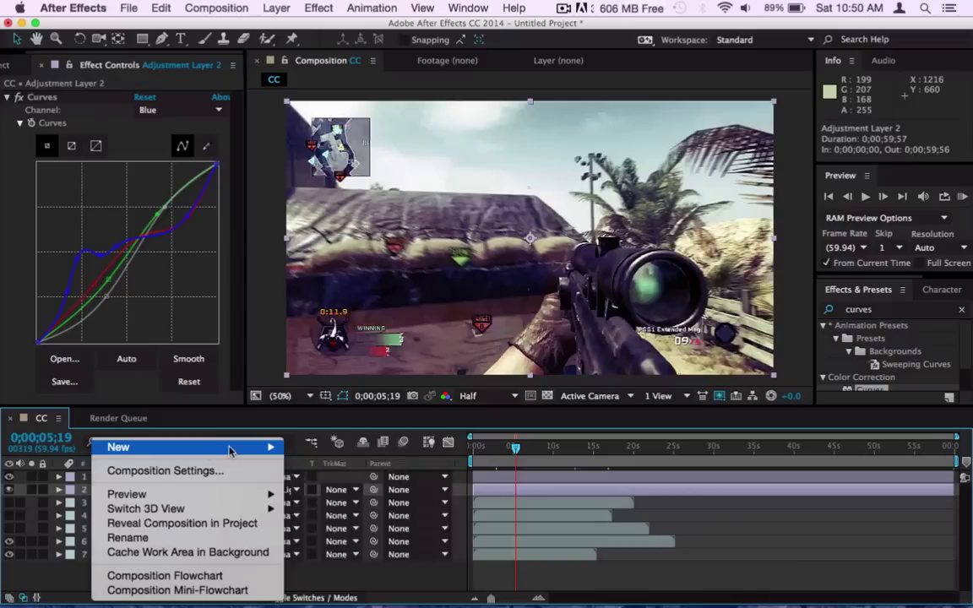
pyautogui.click(325, 558)
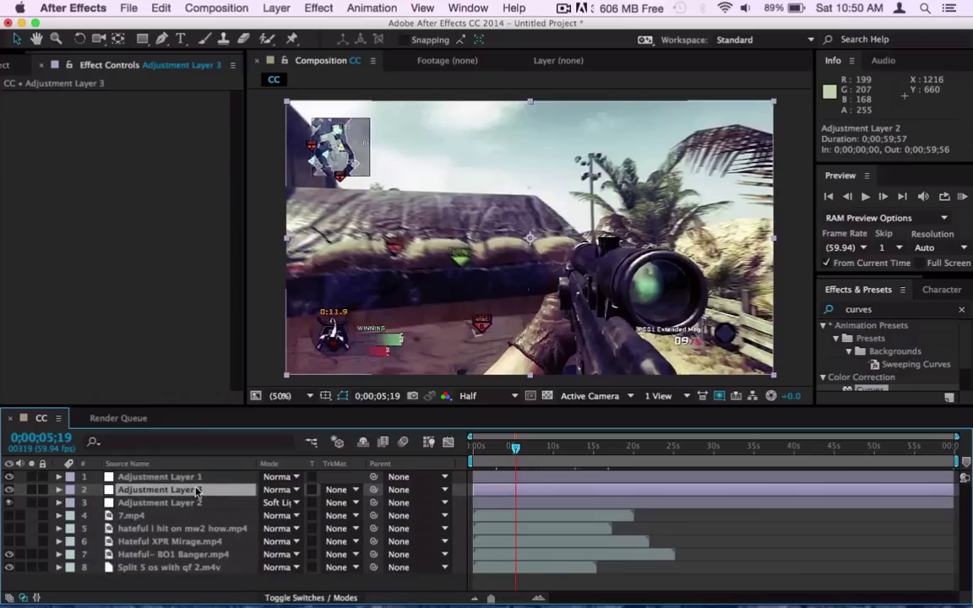
pyautogui.moveTo(224, 491); pyautogui.dragTo(194, 507)
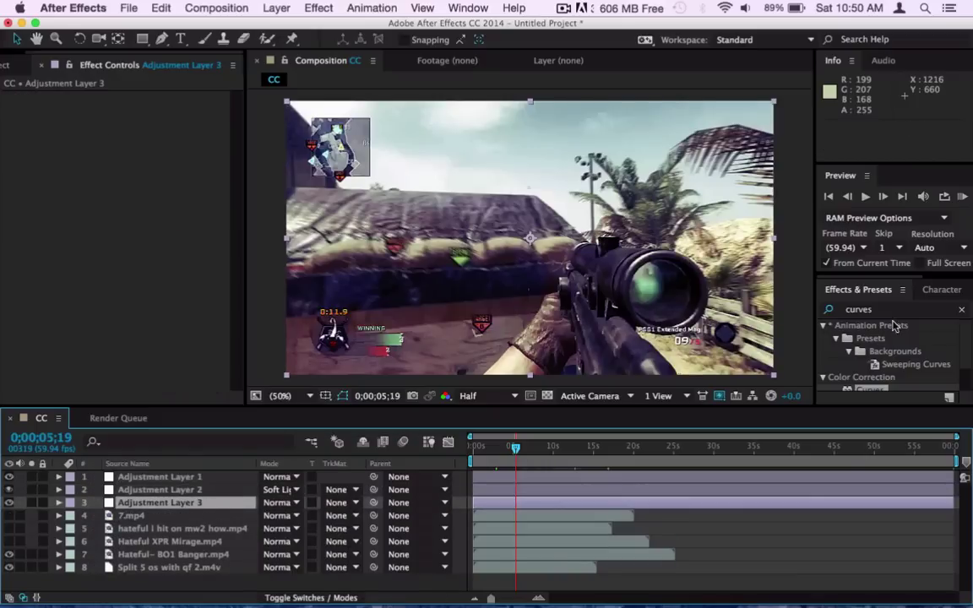
# Search the effects for 'glow' and apply Glow to the new adjustment layer.
pyautogui.click(962, 310)
pyautogui.click(953, 311)
pyautogui.write('glow')
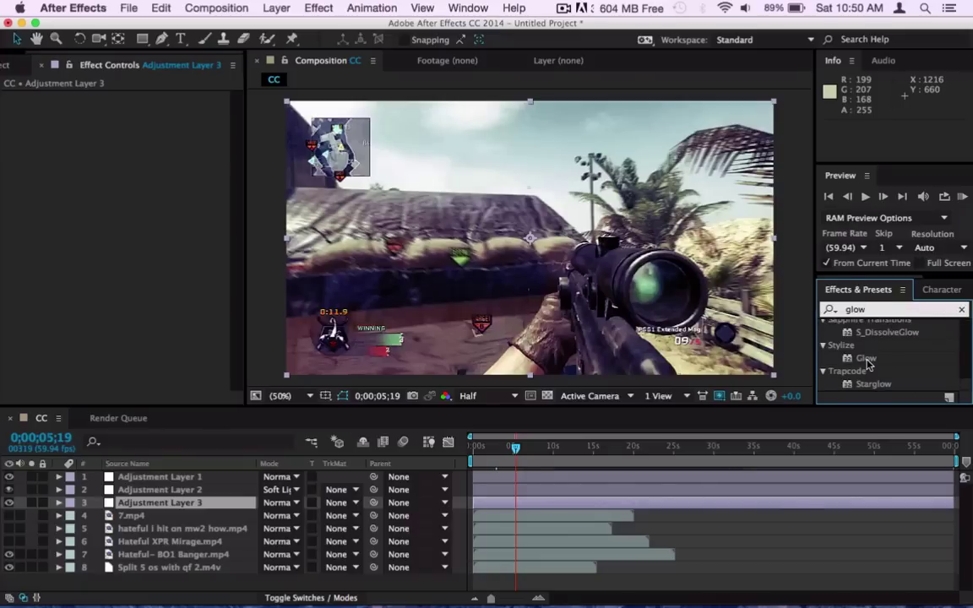
pyautogui.doubleClick(868, 359)
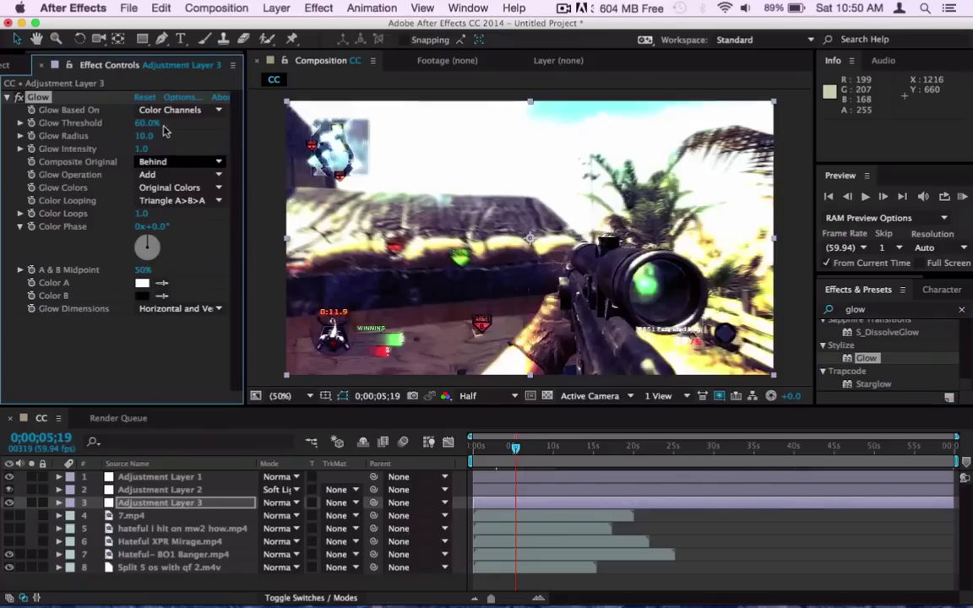
# Set the Glow to Screen blending, A & B Colors, and Sawtooth A>B colour looping.
pyautogui.click(163, 175)
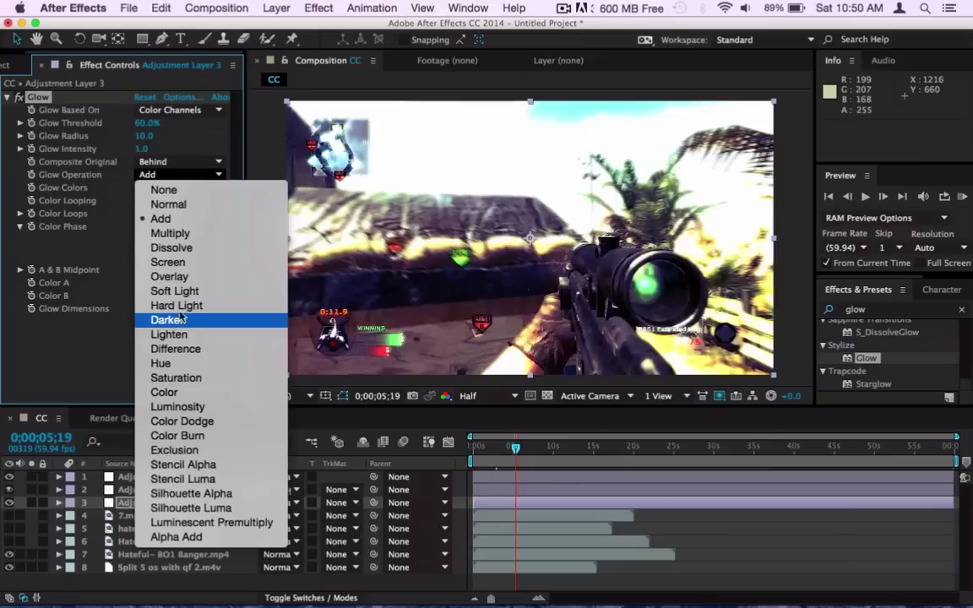
pyautogui.click(183, 265)
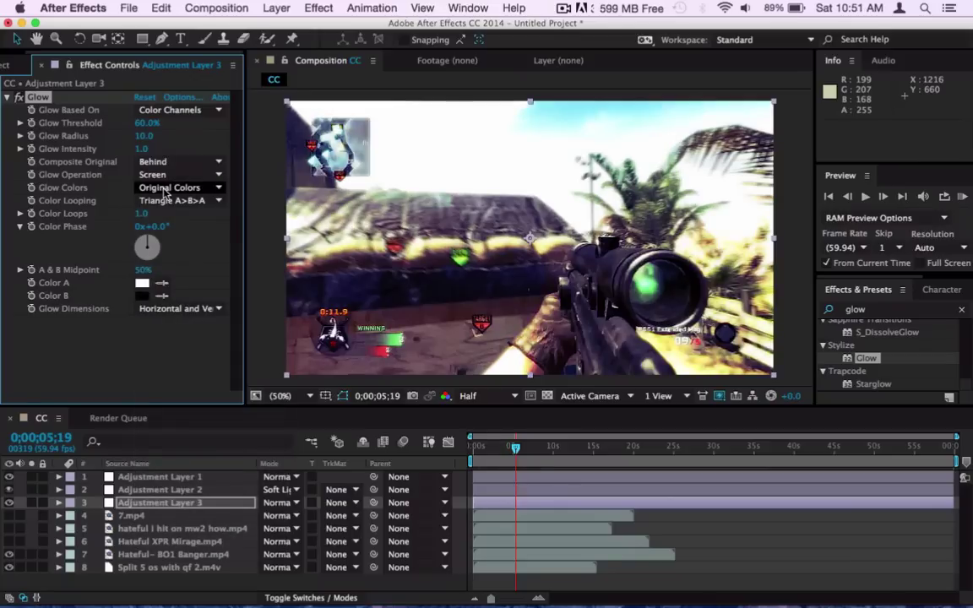
pyautogui.click(165, 193)
pyautogui.click(167, 218)
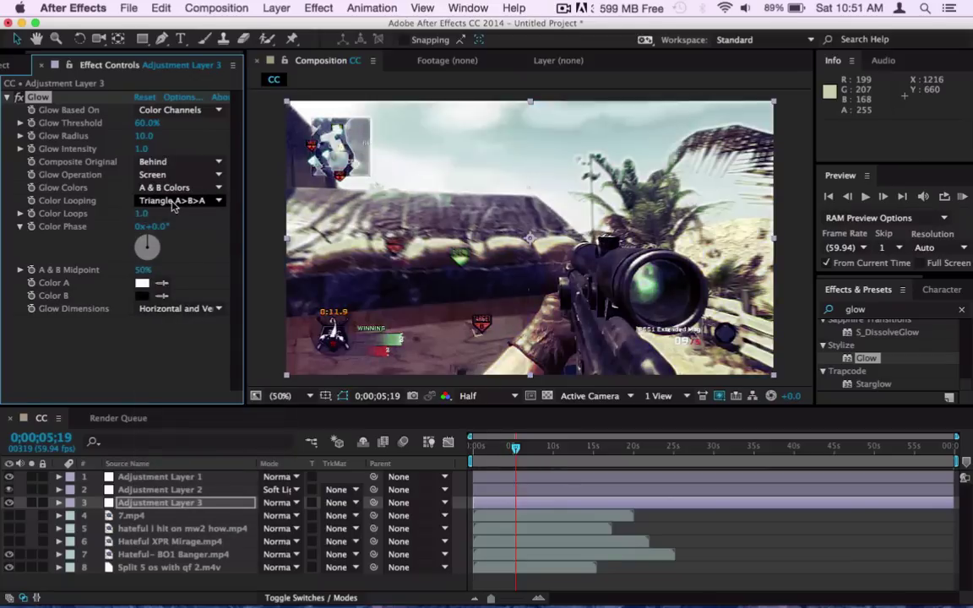
pyautogui.click(173, 203)
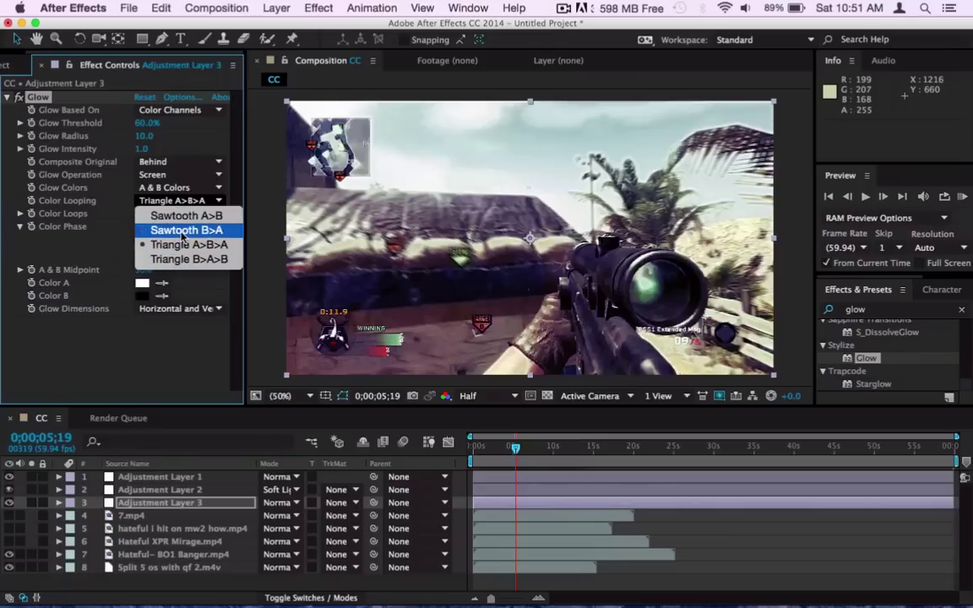
pyautogui.click(173, 216)
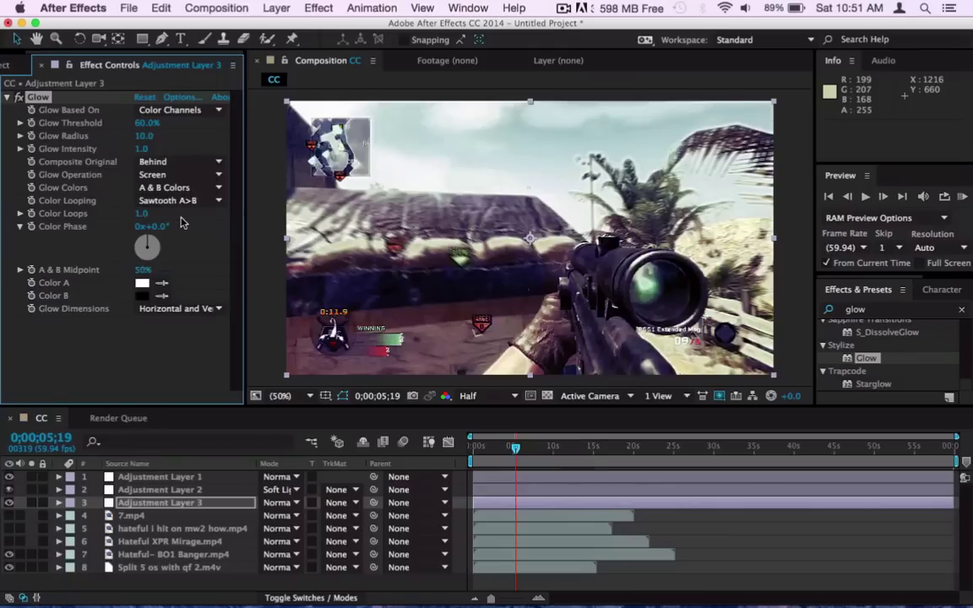
# Compare the glow layer on and off, then set Glow Radius 100 and Glow Threshold 70%.
pyautogui.click(11, 504)
pyautogui.click(11, 504)
pyautogui.click(11, 504)
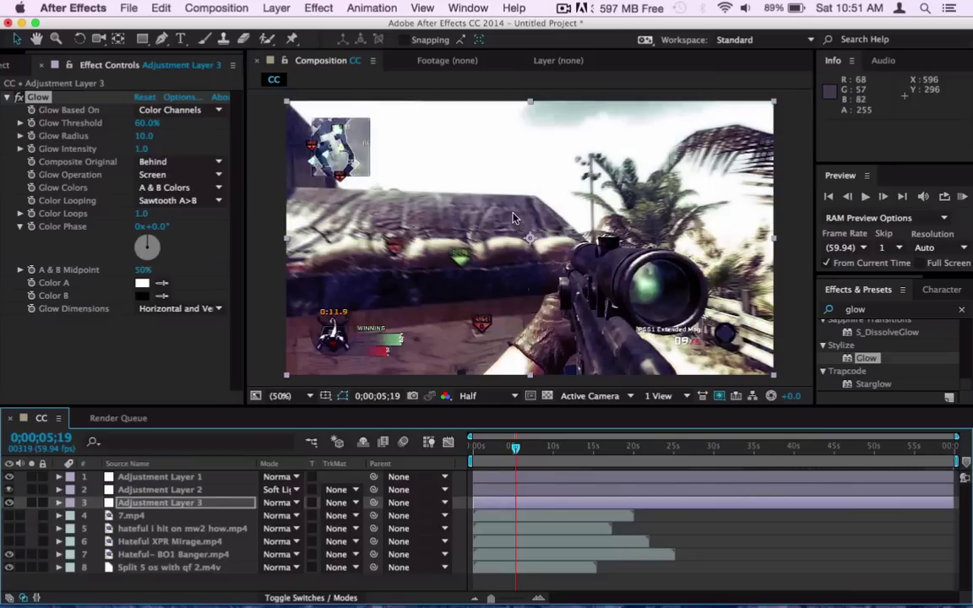
pyautogui.click(145, 138)
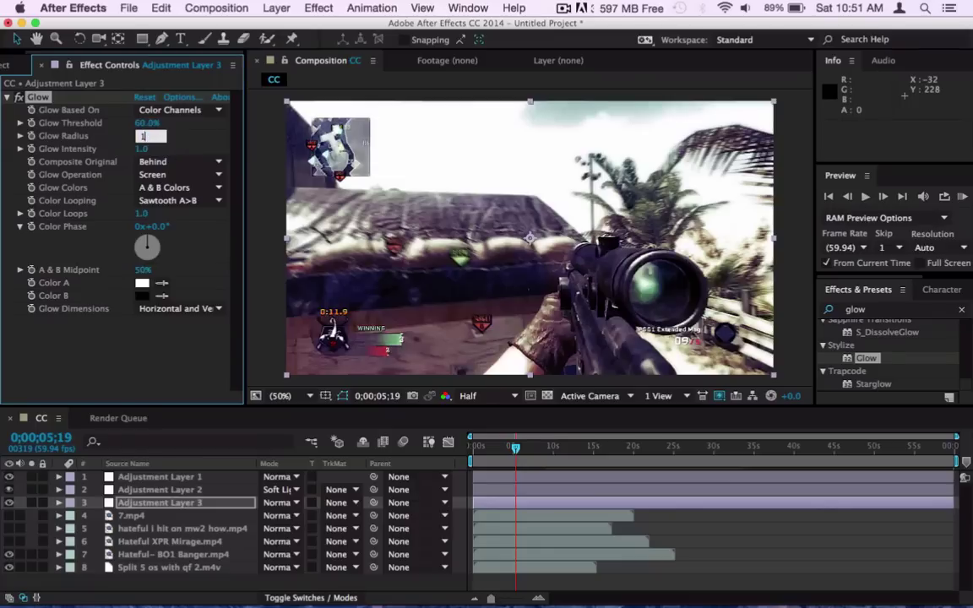
pyautogui.write('100')
pyautogui.press('Return')
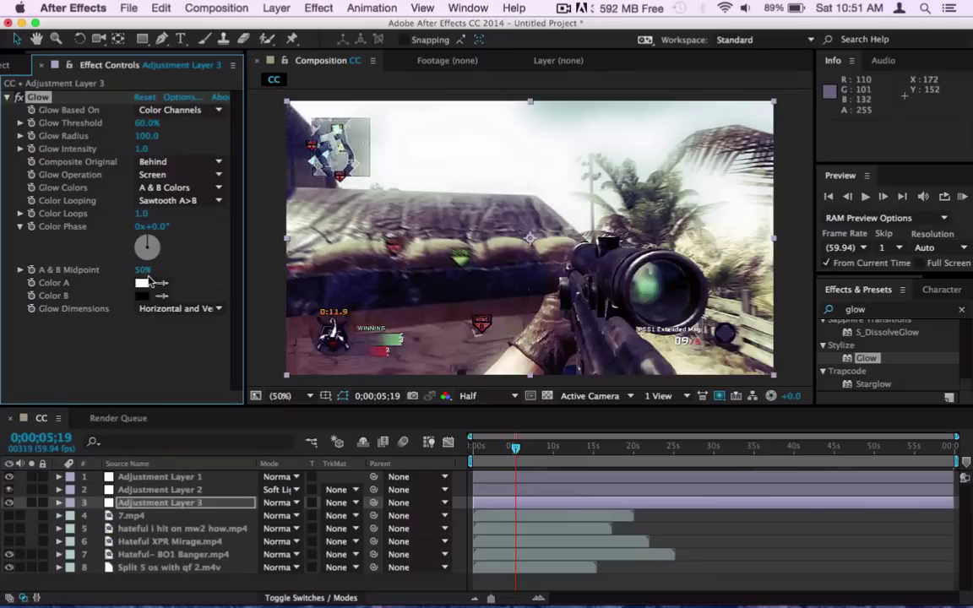
pyautogui.click(148, 124)
pyautogui.write('70')
pyautogui.press('Return')
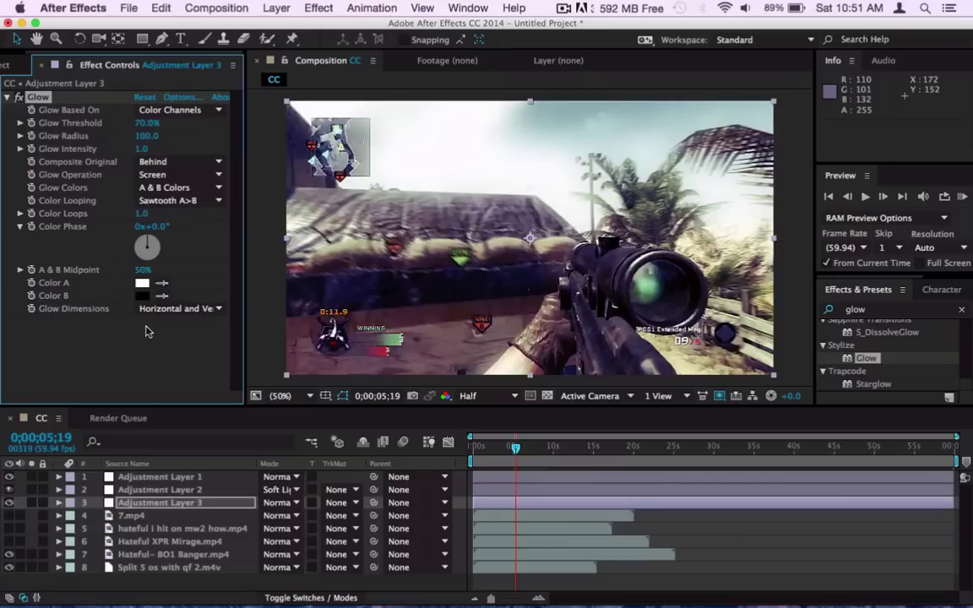
pyautogui.click(487, 455)
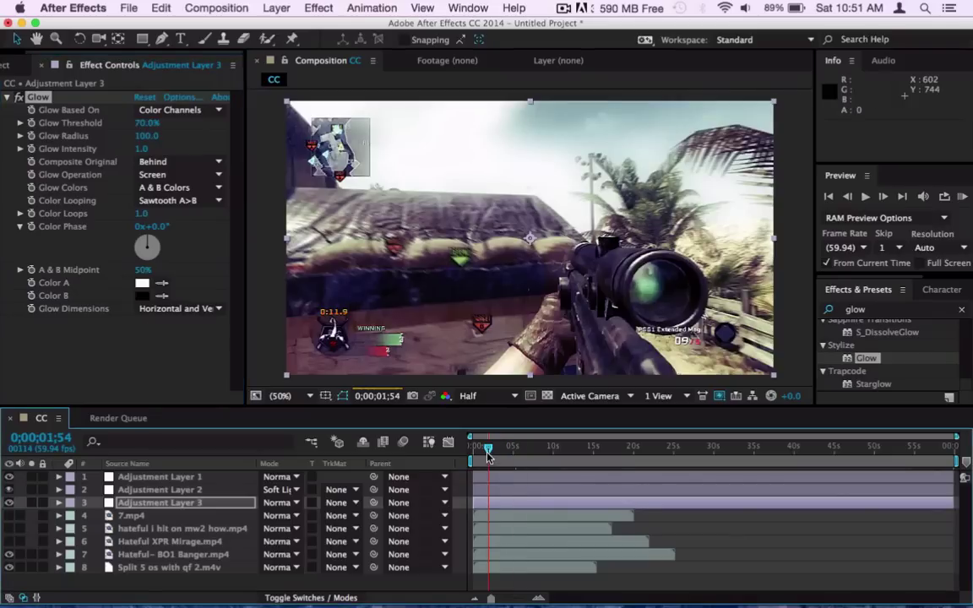
# At about 6 seconds in, set the Glow's Color A to a soft pink (F78D8D).
pyautogui.moveTo(488, 451); pyautogui.dragTo(526, 448)
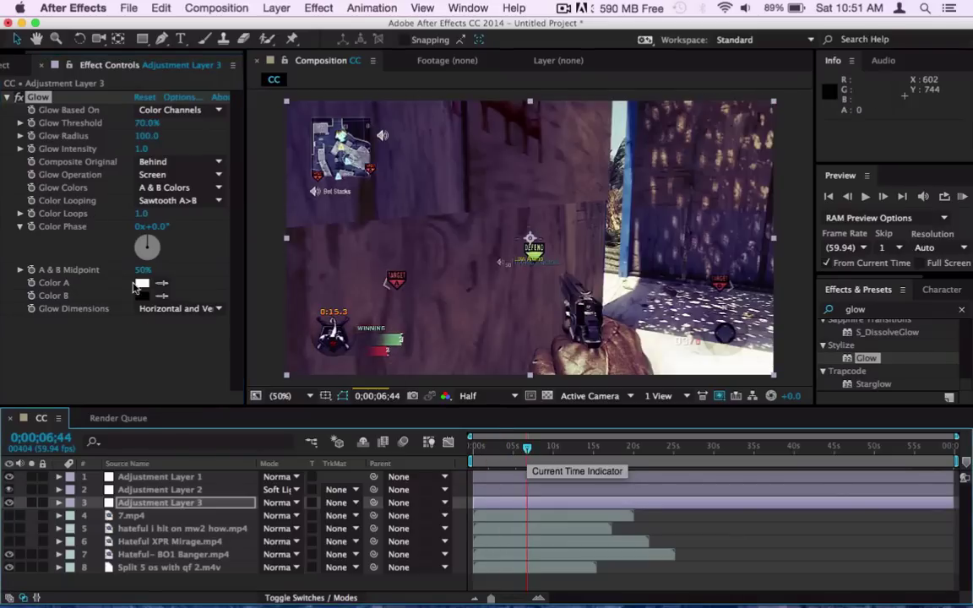
pyautogui.click(141, 285)
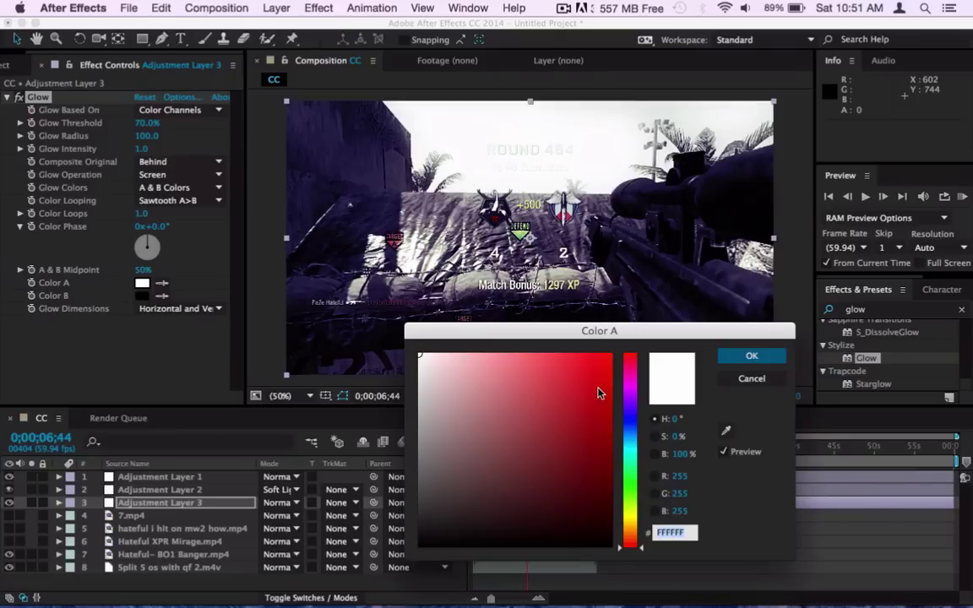
pyautogui.click(472, 362)
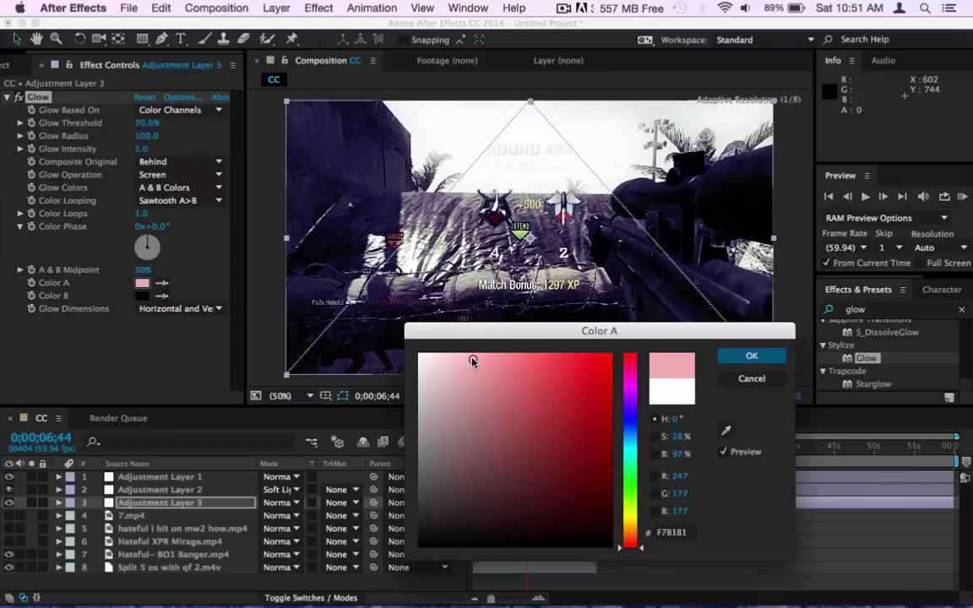
pyautogui.click(751, 356)
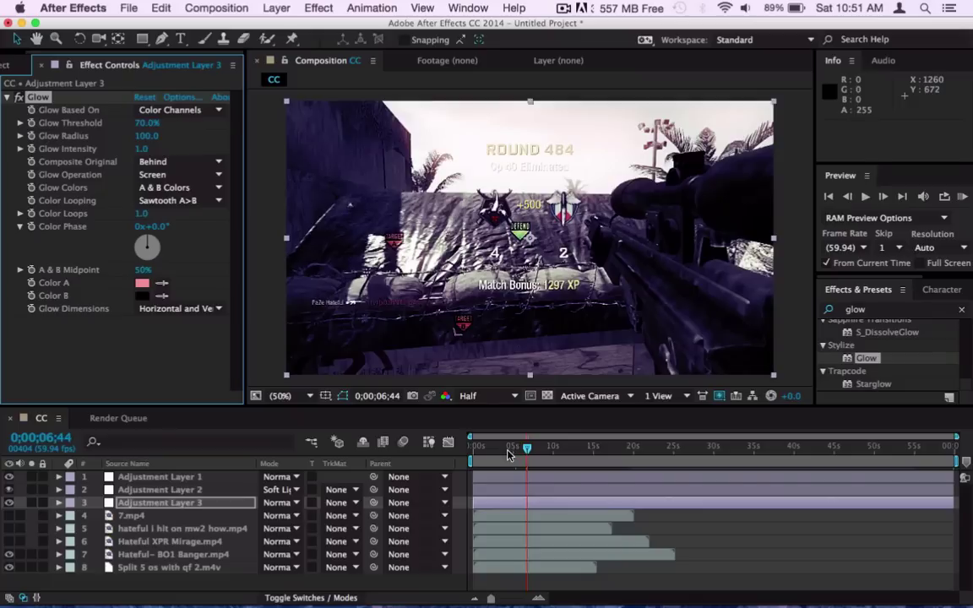
# Set the Glow's Color B to a light cyan blue (79D1EE).
pyautogui.click(508, 455)
pyautogui.click(481, 456)
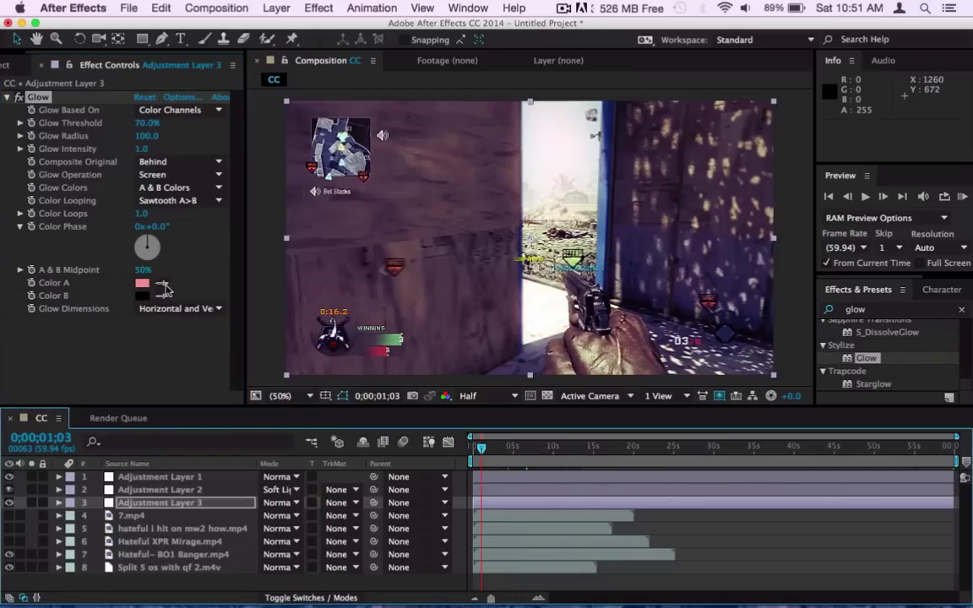
pyautogui.click(143, 296)
pyautogui.click(633, 446)
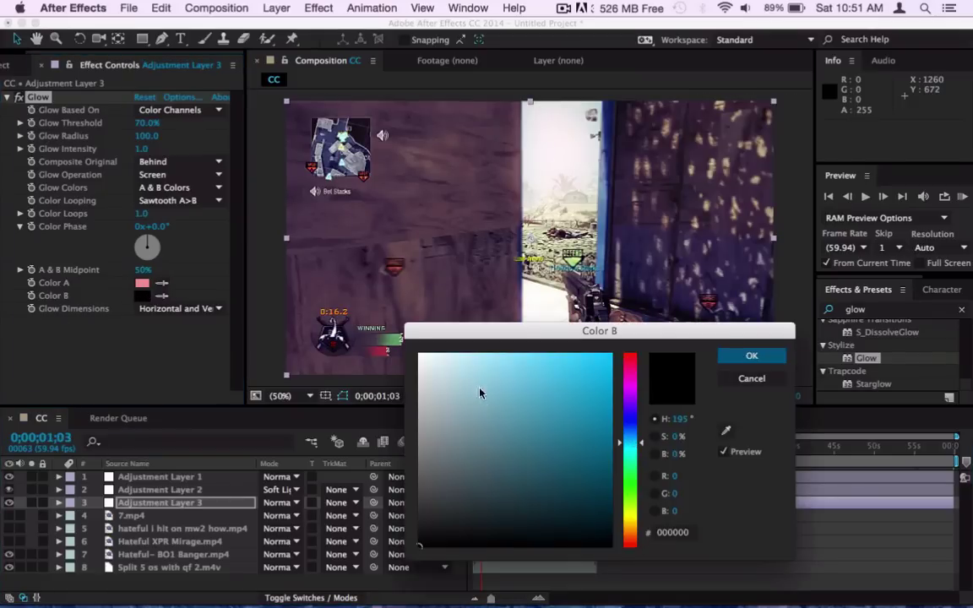
pyautogui.click(514, 366)
pyautogui.click(752, 357)
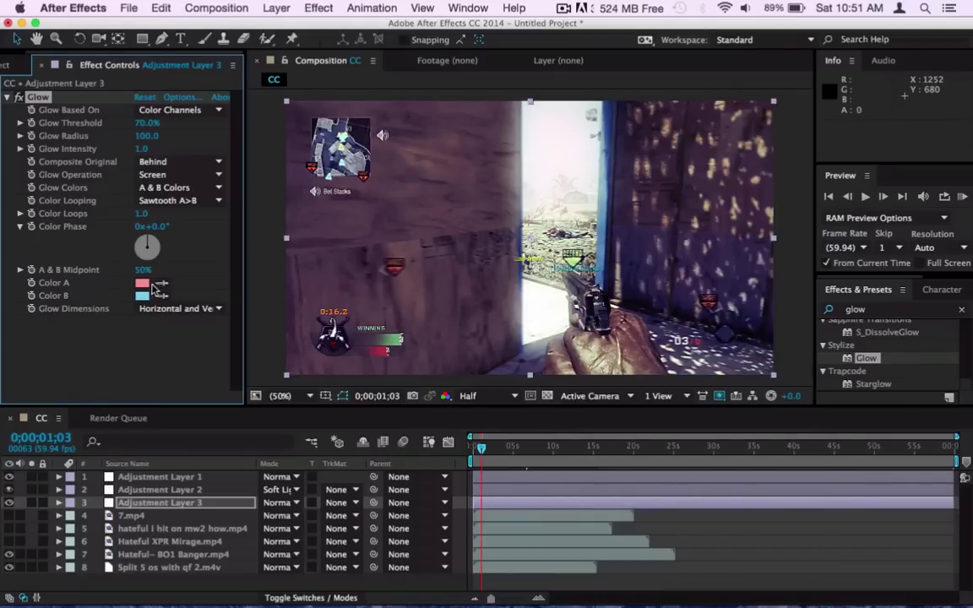
pyautogui.click(540, 446)
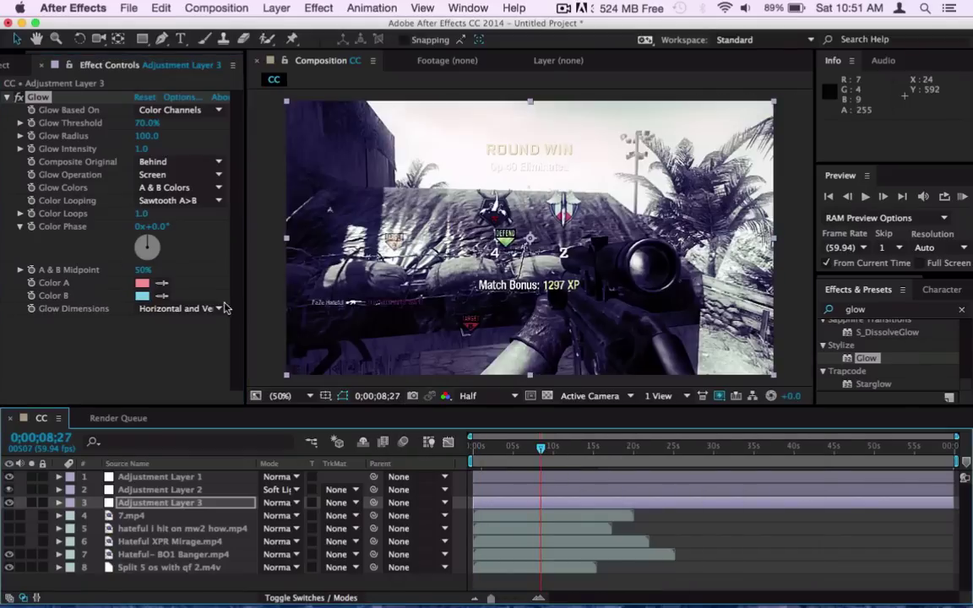
# Hide the Hateful- BO1 Banger.mp4 layer, dismiss the frame size error, and preview near the start.
pyautogui.click(566, 447)
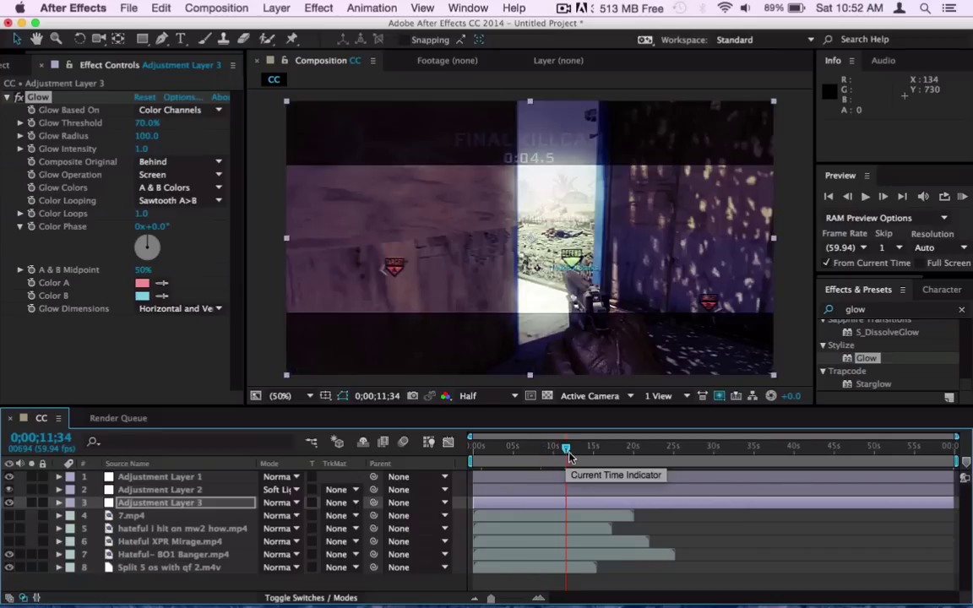
pyautogui.moveTo(568, 453); pyautogui.dragTo(589, 453)
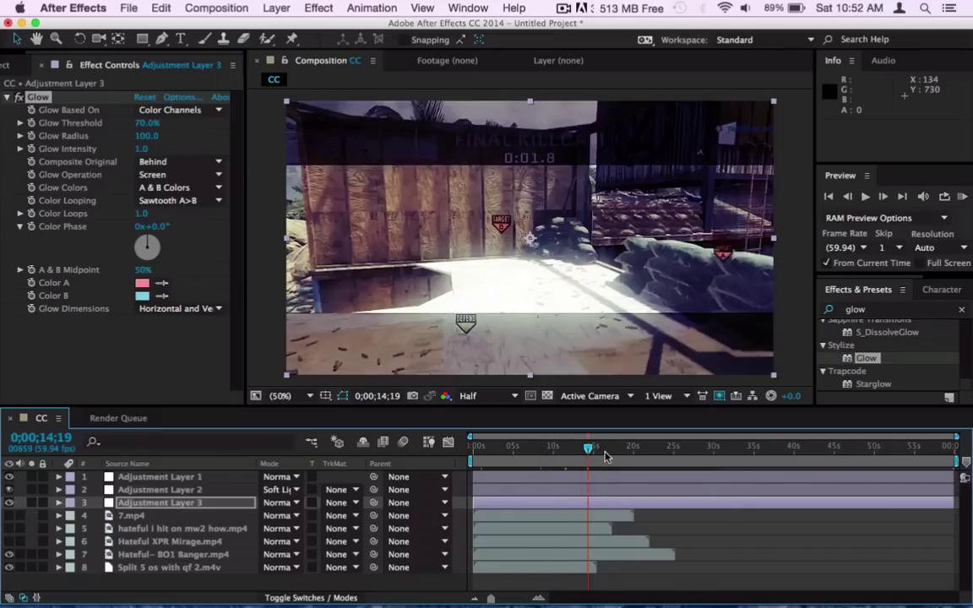
pyautogui.click(606, 453)
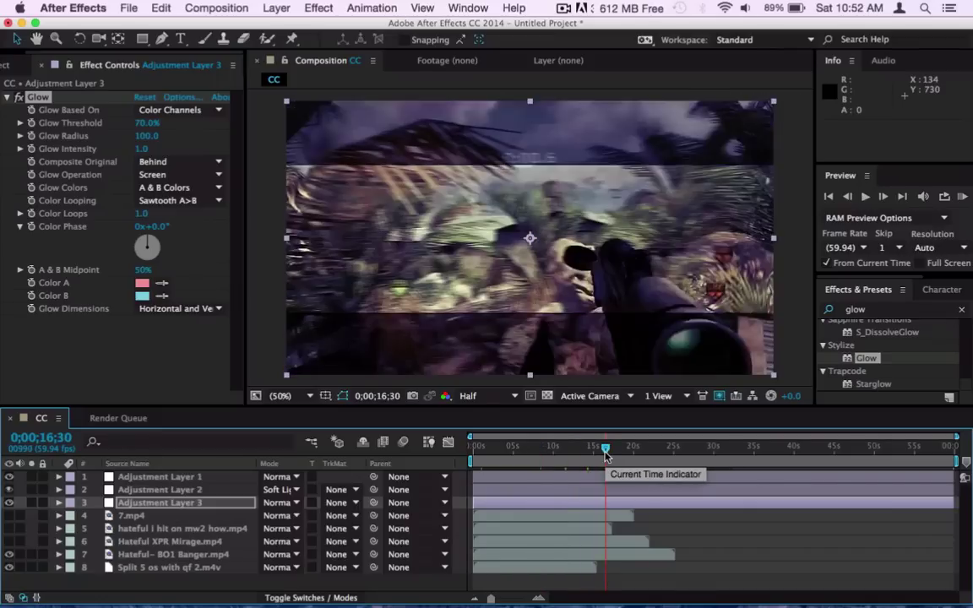
pyautogui.click(10, 554)
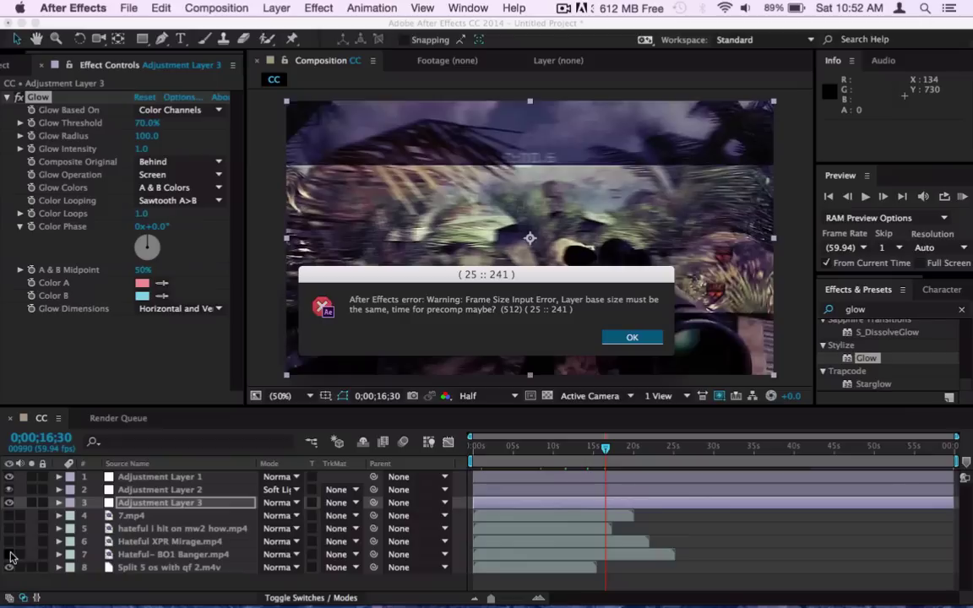
pyautogui.click(633, 337)
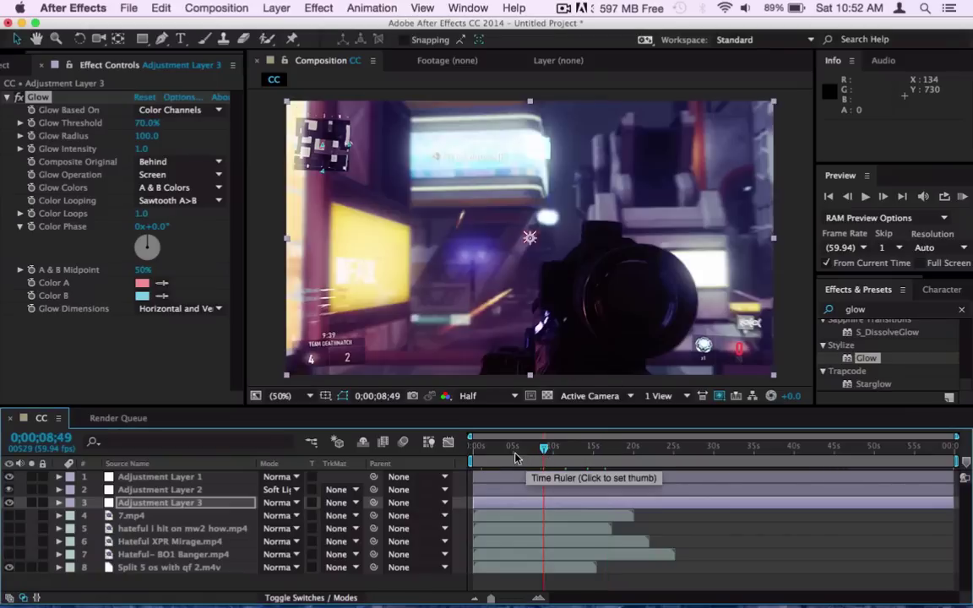
pyautogui.moveTo(544, 454); pyautogui.dragTo(513, 457)
pyautogui.click(498, 457)
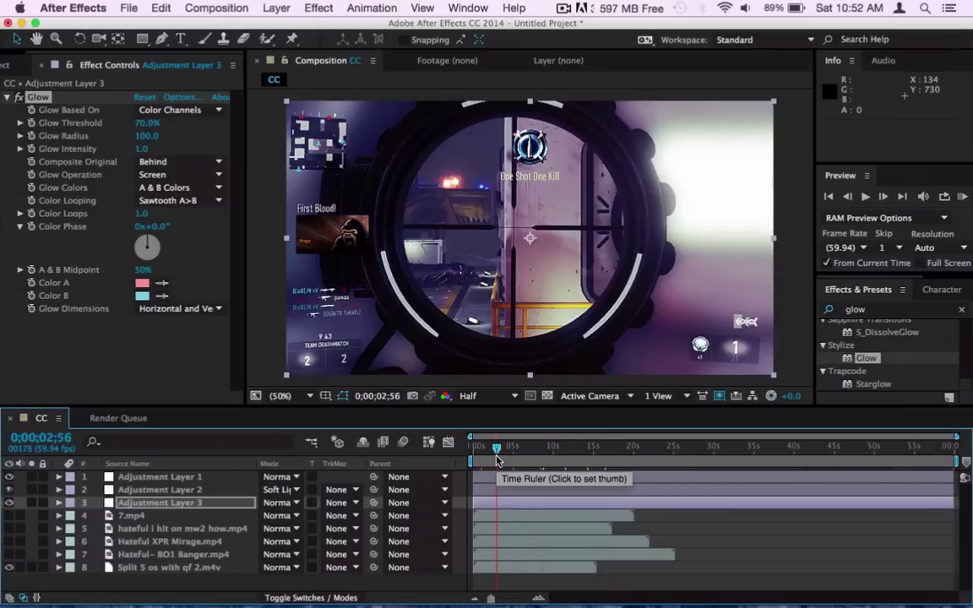
pyautogui.click(484, 459)
pyautogui.click(480, 459)
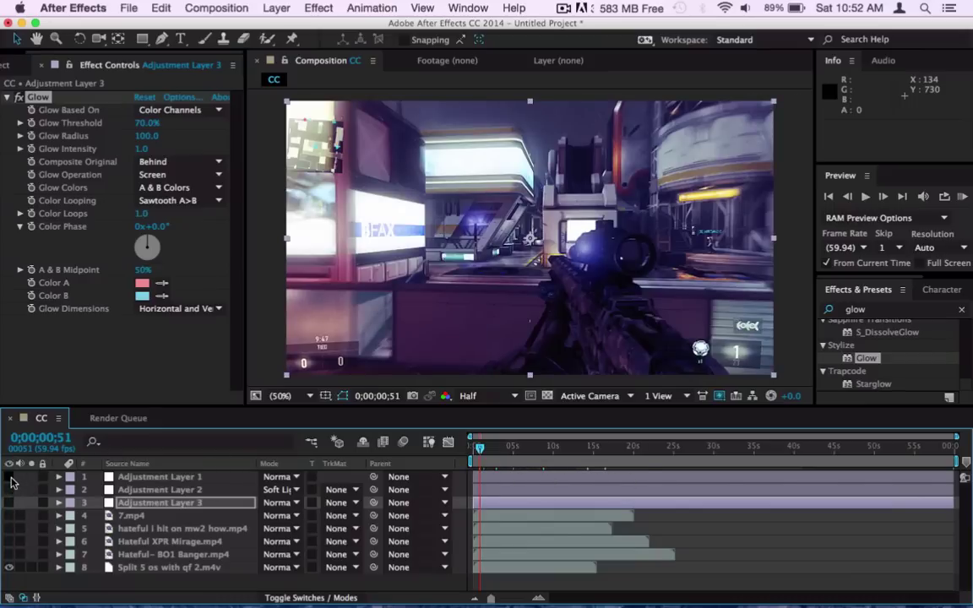
# Compare Adjustment Layer 3 on and off, then apply a Vibrance effect to it.
pyautogui.click(10, 503)
pyautogui.click(10, 503)
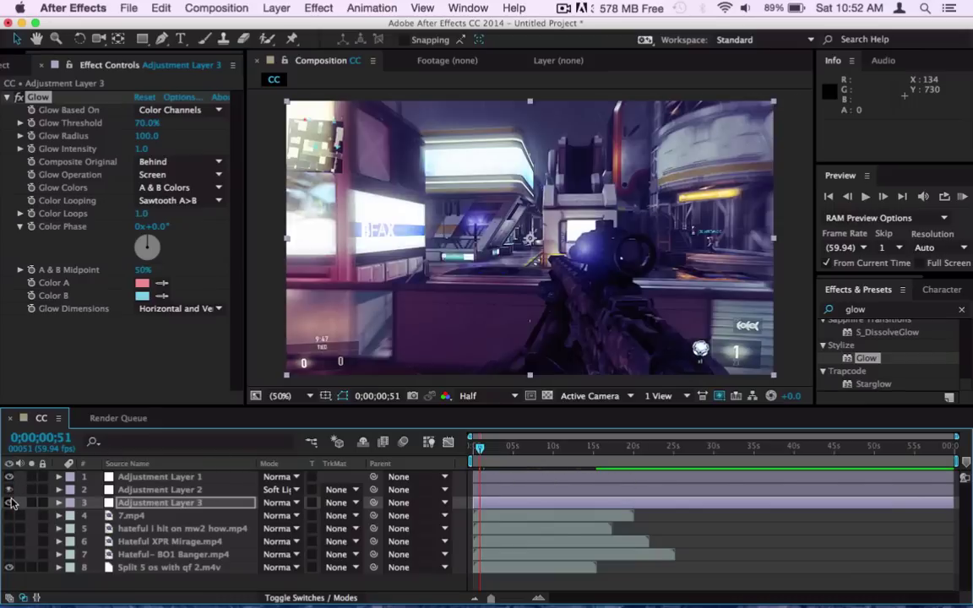
pyautogui.click(145, 504)
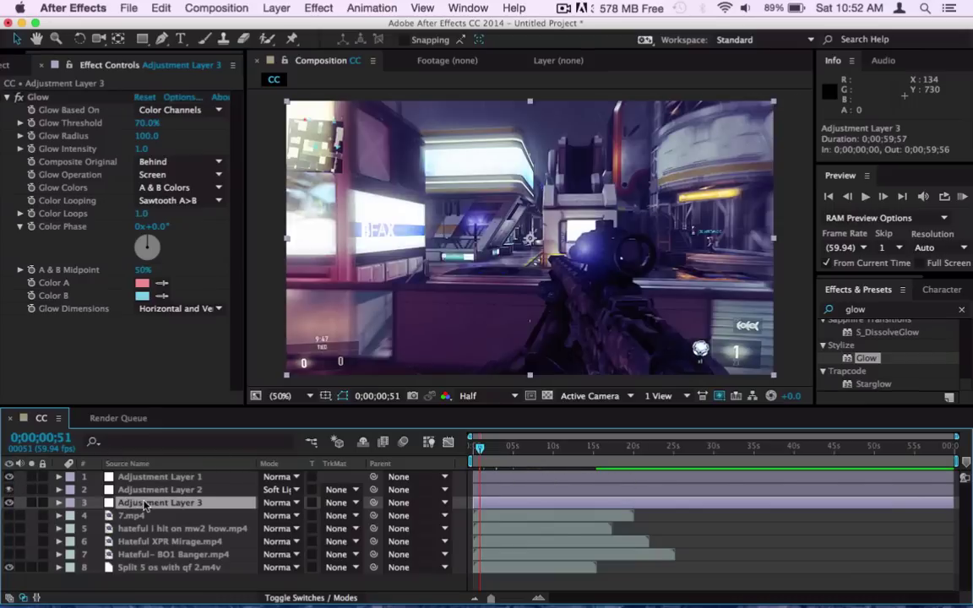
pyautogui.click(962, 313)
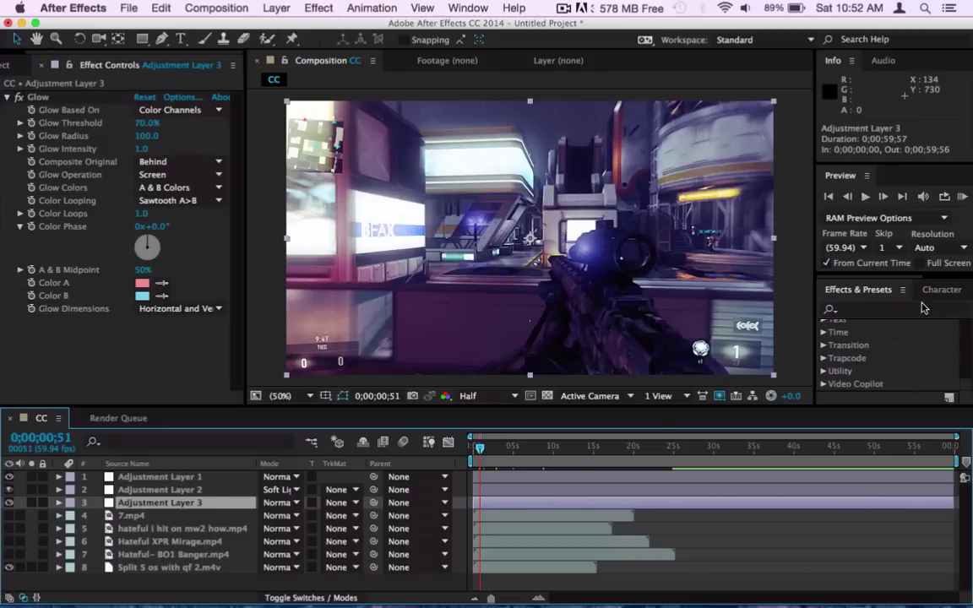
pyautogui.click(902, 311)
pyautogui.write('vibrance')
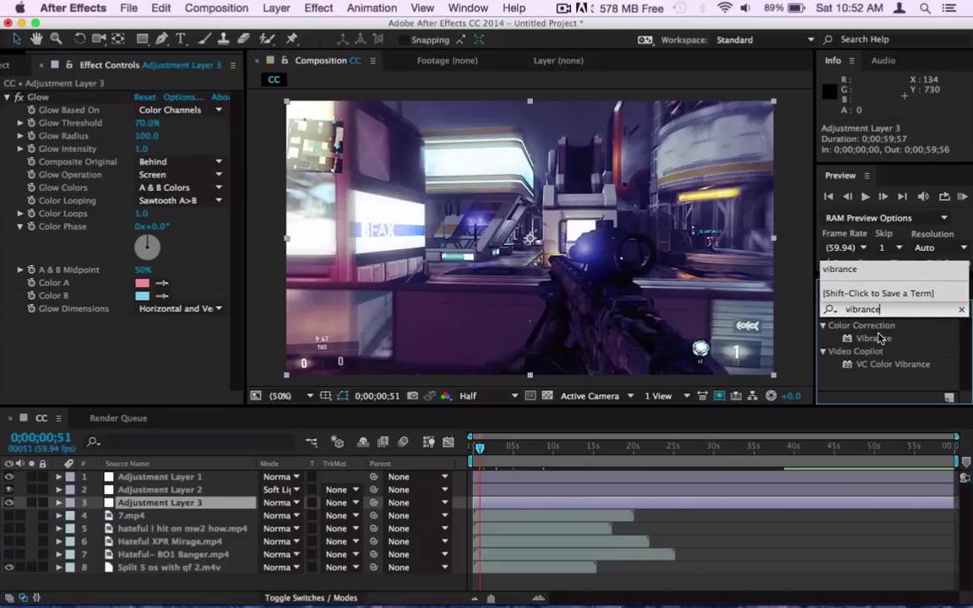
pyautogui.moveTo(877, 339); pyautogui.dragTo(152, 318)
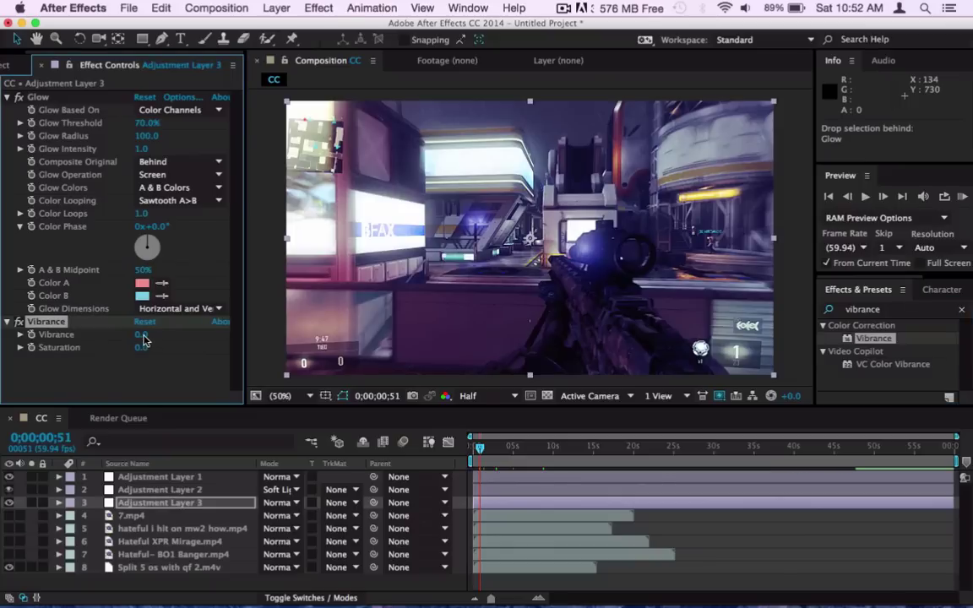
# Try Vibrance 35 with Saturation -10, then -20, checking frames around 5-7 seconds.
pyautogui.click(142, 336)
pyautogui.write('35')
pyautogui.press('Return')
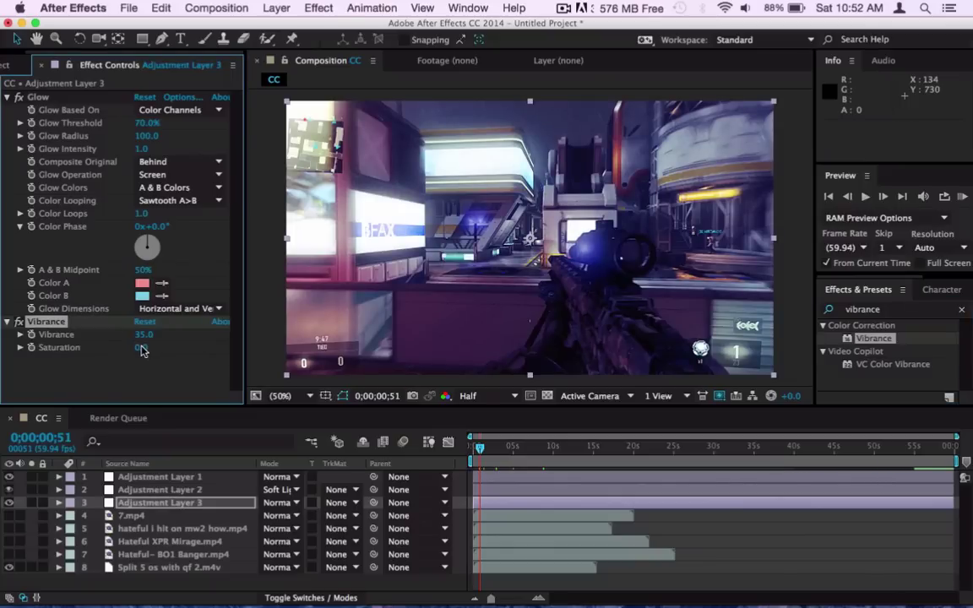
pyautogui.click(142, 348)
pyautogui.write('-10')
pyautogui.press('Return')
pyautogui.click(146, 347)
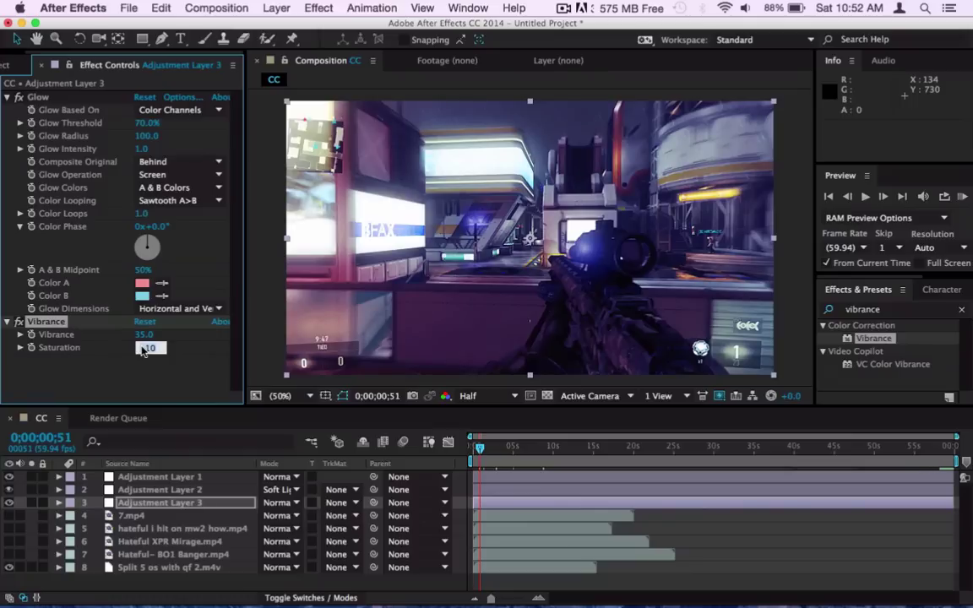
pyautogui.write('-20')
pyautogui.press('Return')
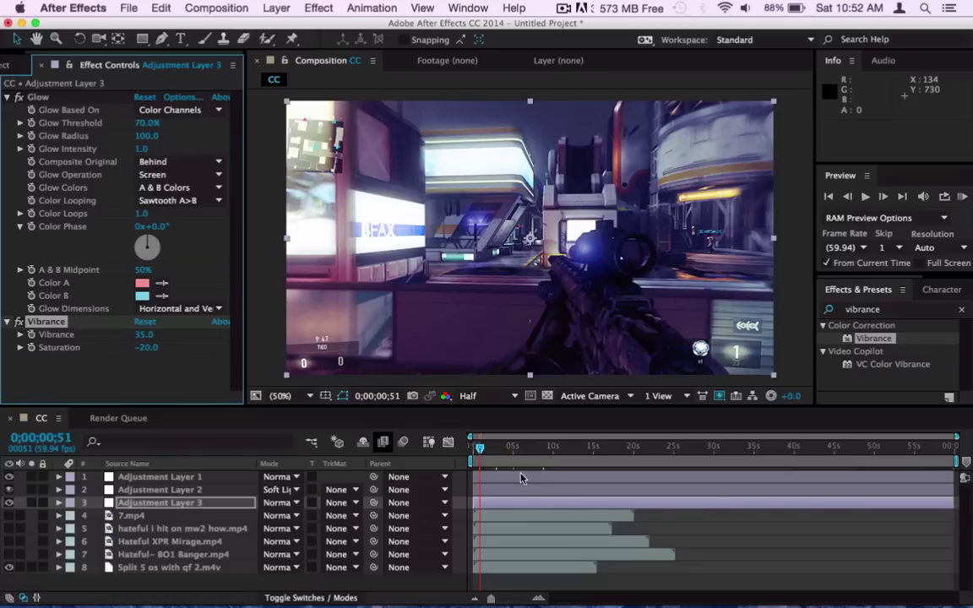
pyautogui.click(518, 460)
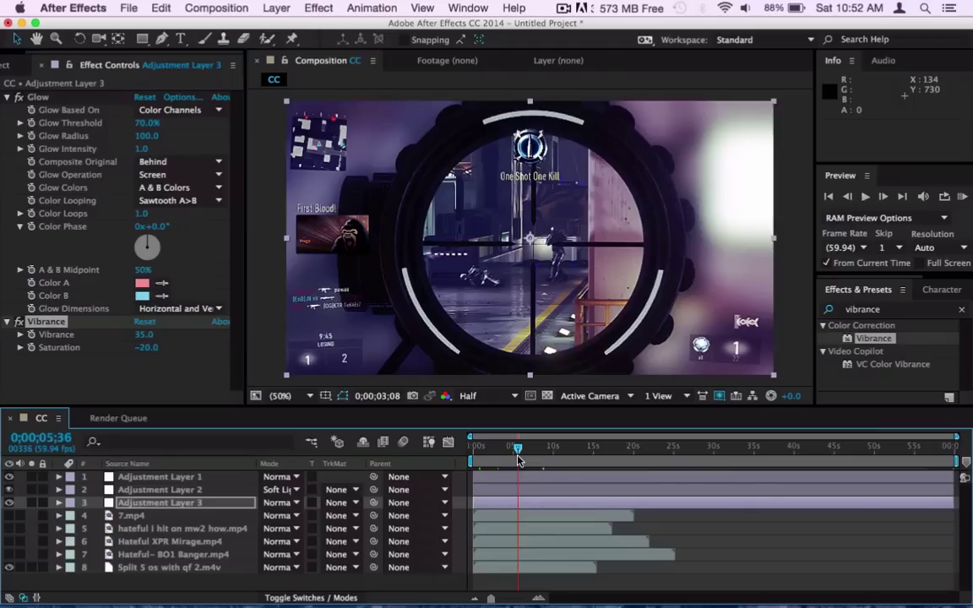
pyautogui.click(534, 460)
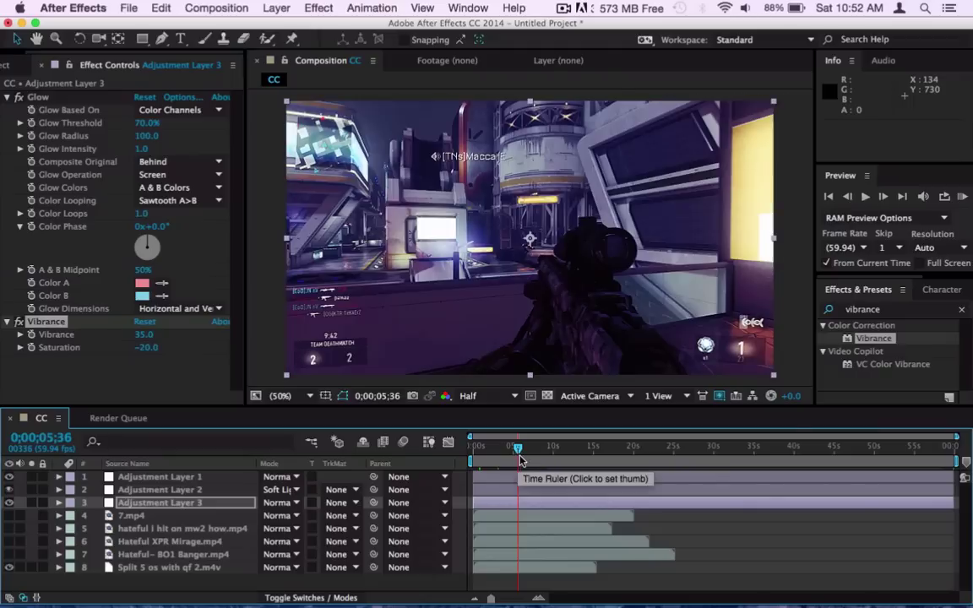
# Settle on Vibrance -30 and Saturation 20, then compare Vibrance on and off across the montage.
pyautogui.click(143, 335)
pyautogui.write('-30')
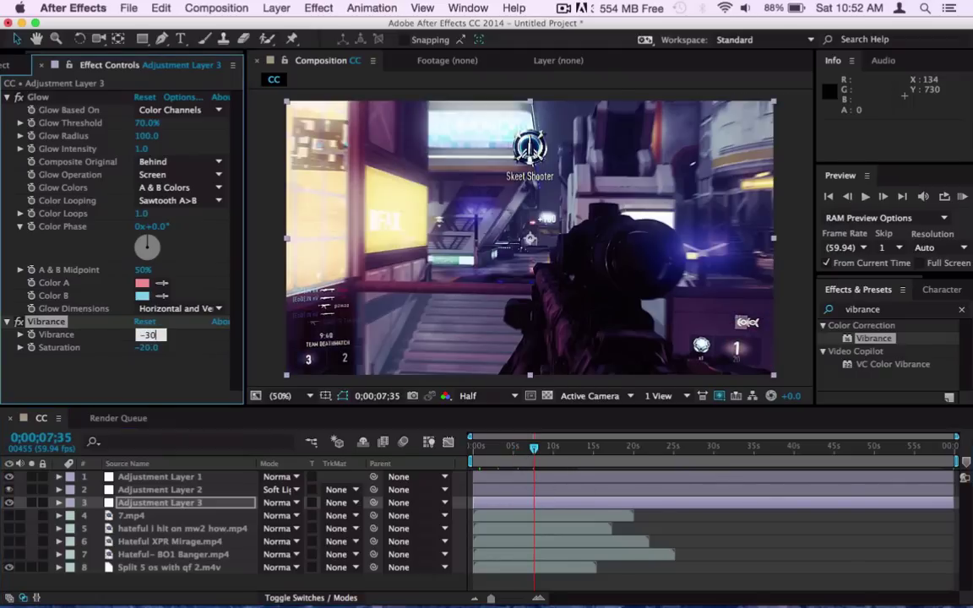
pyautogui.press('Return')
pyautogui.click(148, 348)
pyautogui.write('3')
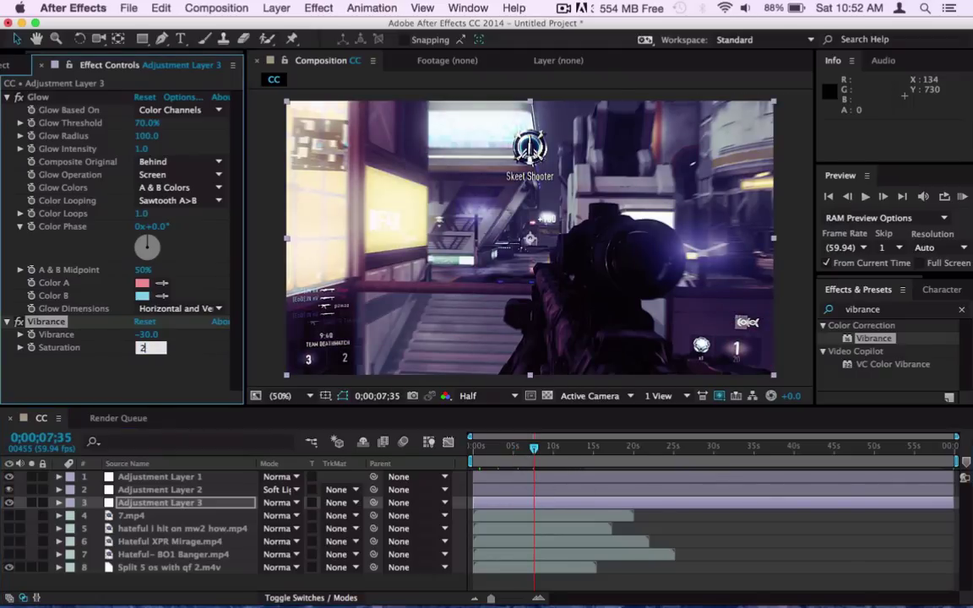
pyautogui.write('0')
pyautogui.press('Return')
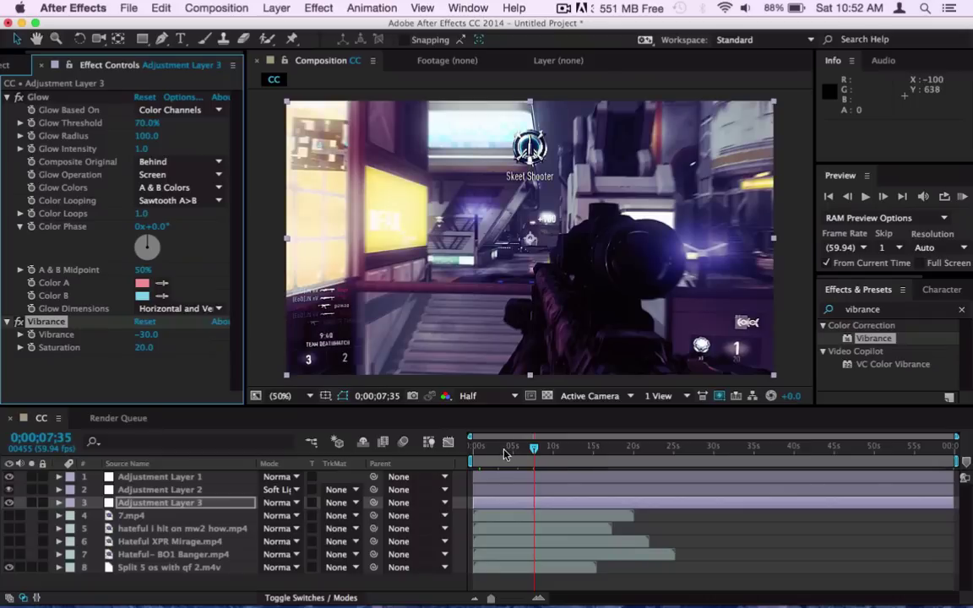
pyautogui.click(502, 450)
pyautogui.moveTo(502, 452); pyautogui.dragTo(486, 455)
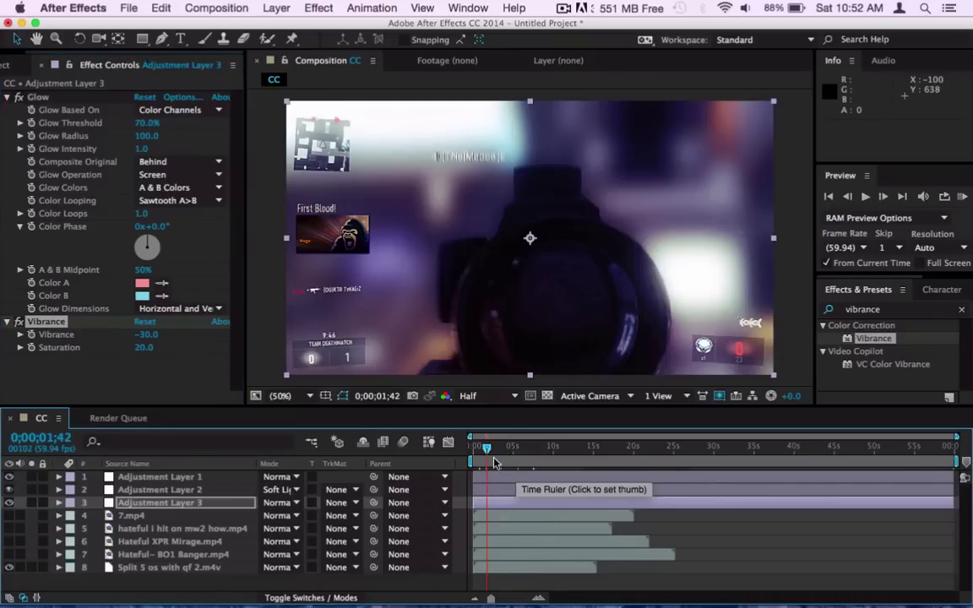
pyautogui.click(498, 457)
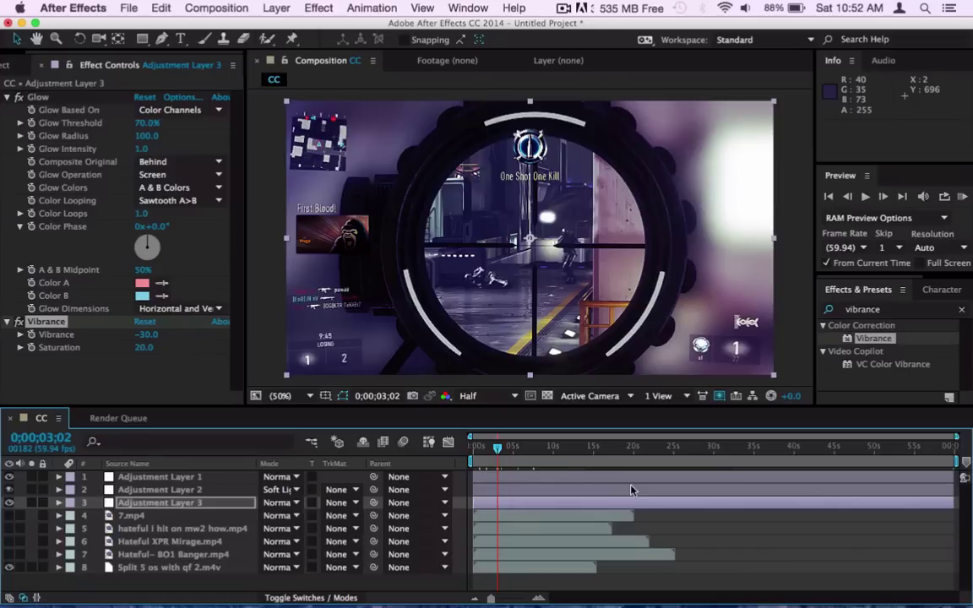
pyautogui.click(564, 456)
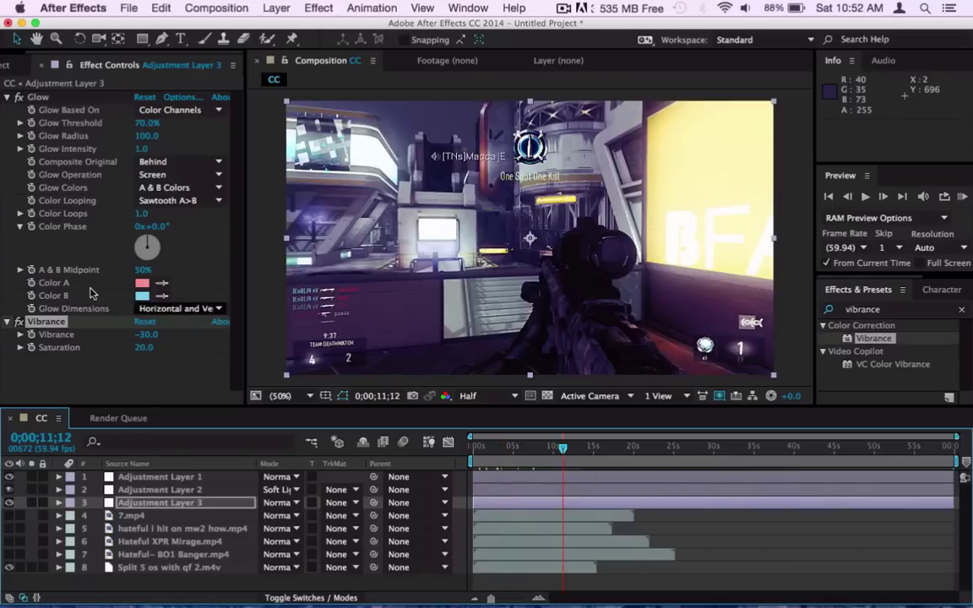
pyautogui.click(17, 322)
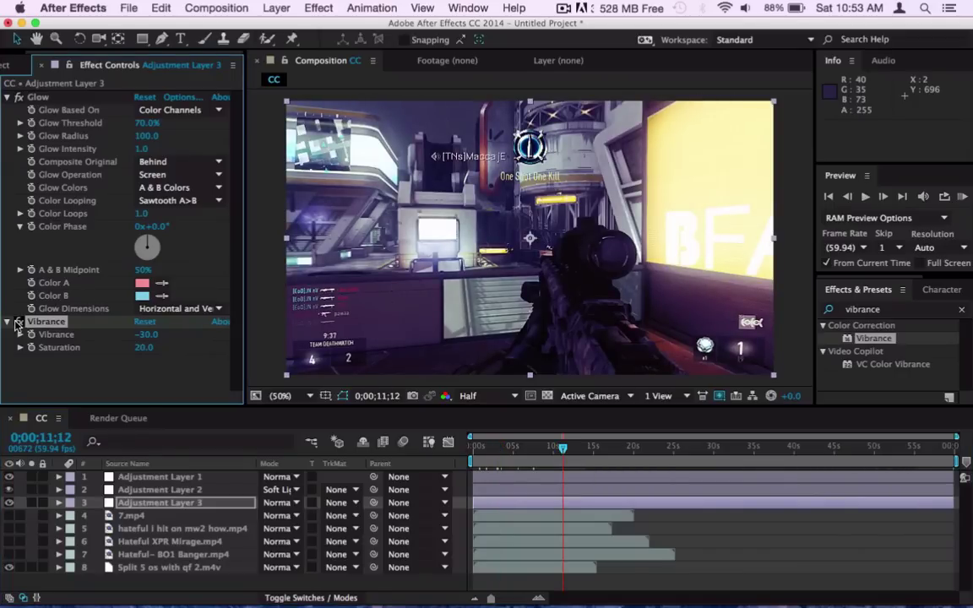
# Apply Color Balance to Adjustment Layer 3 beneath the Vibrance effect.
pyautogui.click(962, 309)
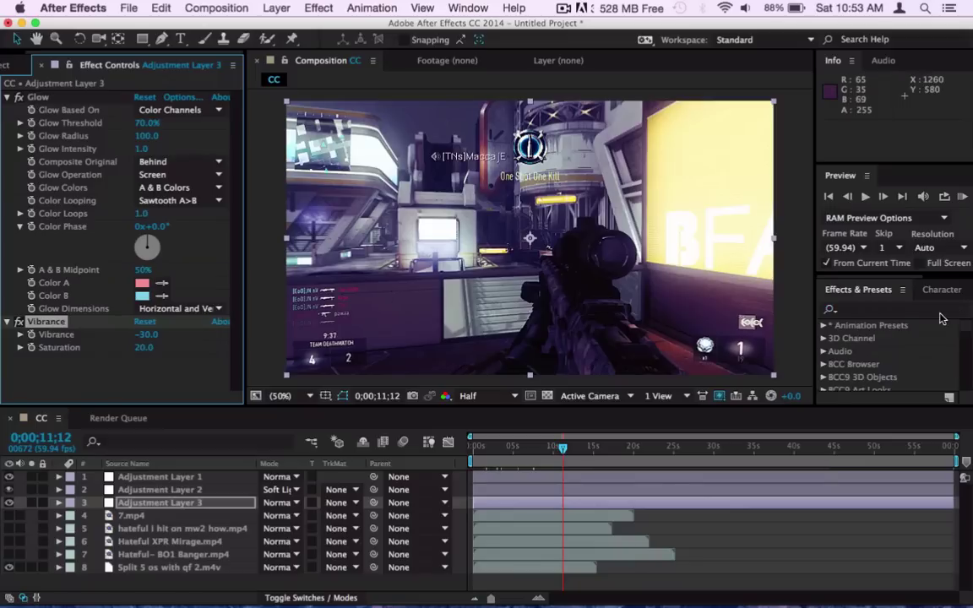
pyautogui.write('color balance')
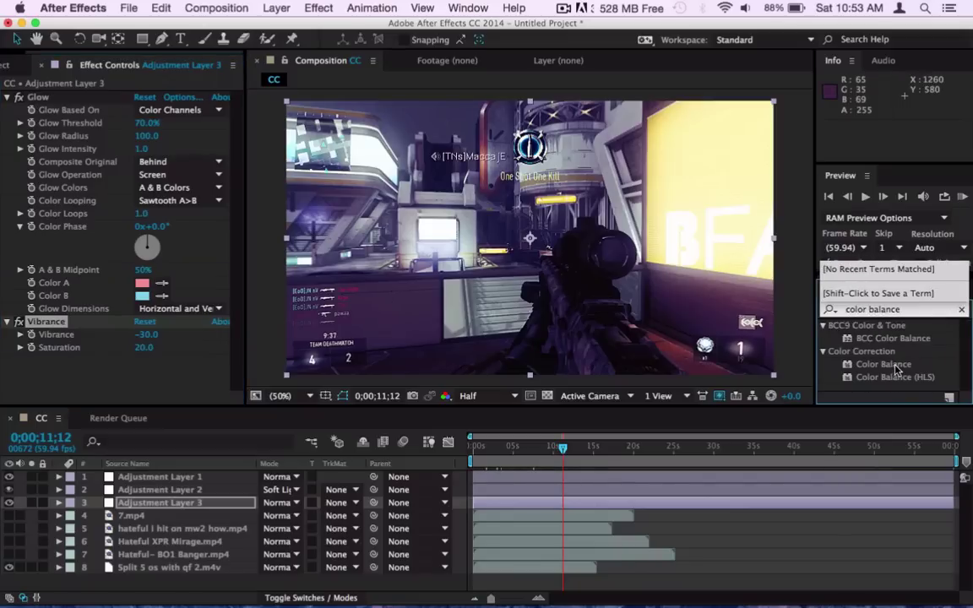
pyautogui.moveTo(915, 361); pyautogui.dragTo(137, 363)
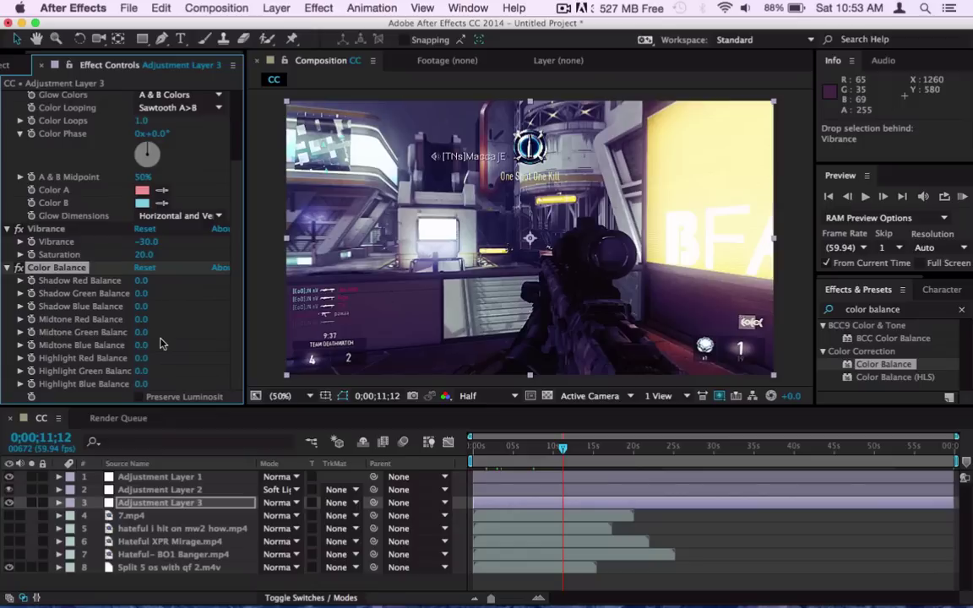
# Set Color Balance Shadow Red Balance to -2.0 and Shadow Green Balance to 10.0.
pyautogui.click(141, 280)
pyautogui.write('-25')
pyautogui.press('Tab')
pyautogui.write('10')
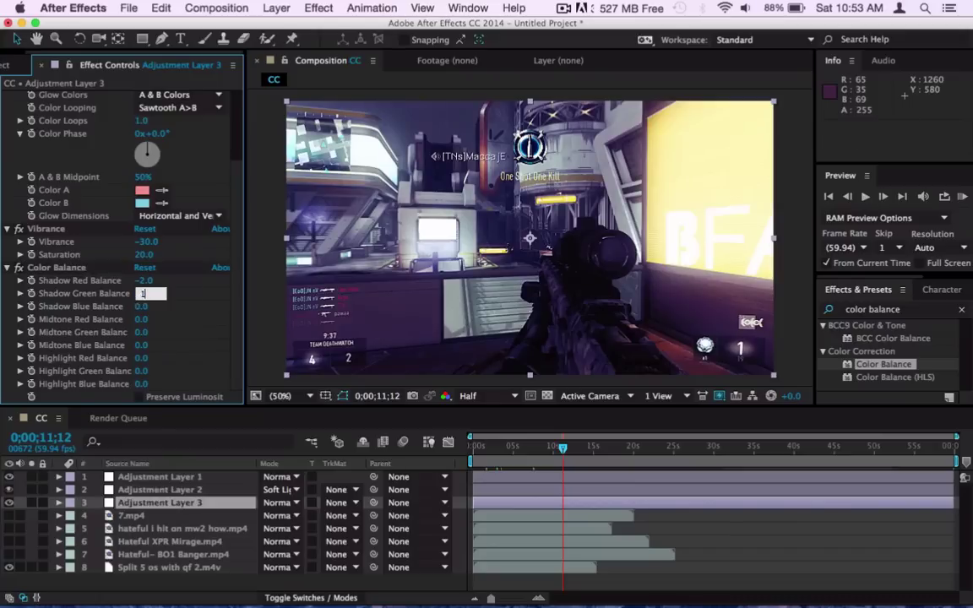
pyautogui.press('Return')
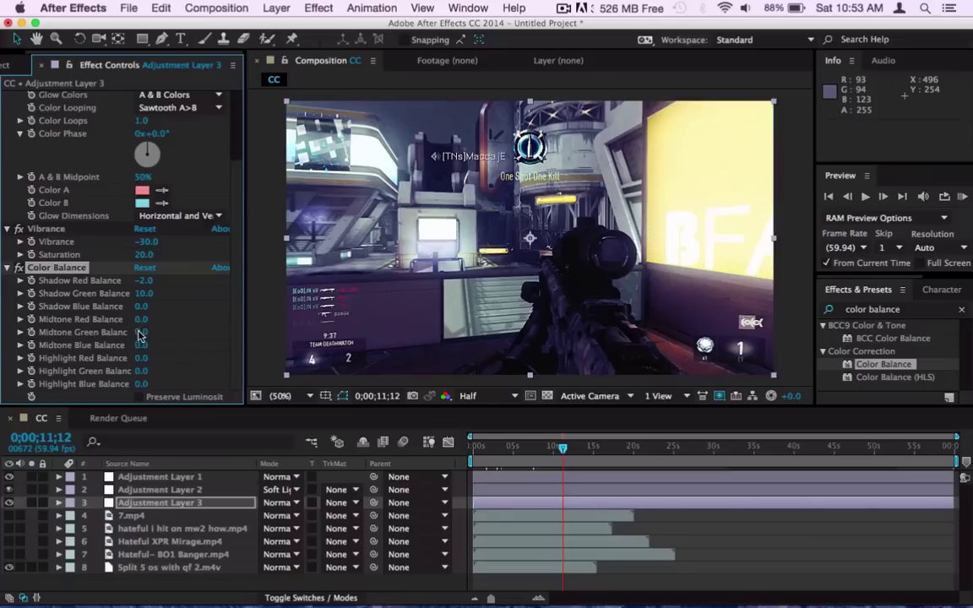
# Make layers 7 and 6 visible again and preview the graded montage from 0;00;01;42.
pyautogui.click(9, 554)
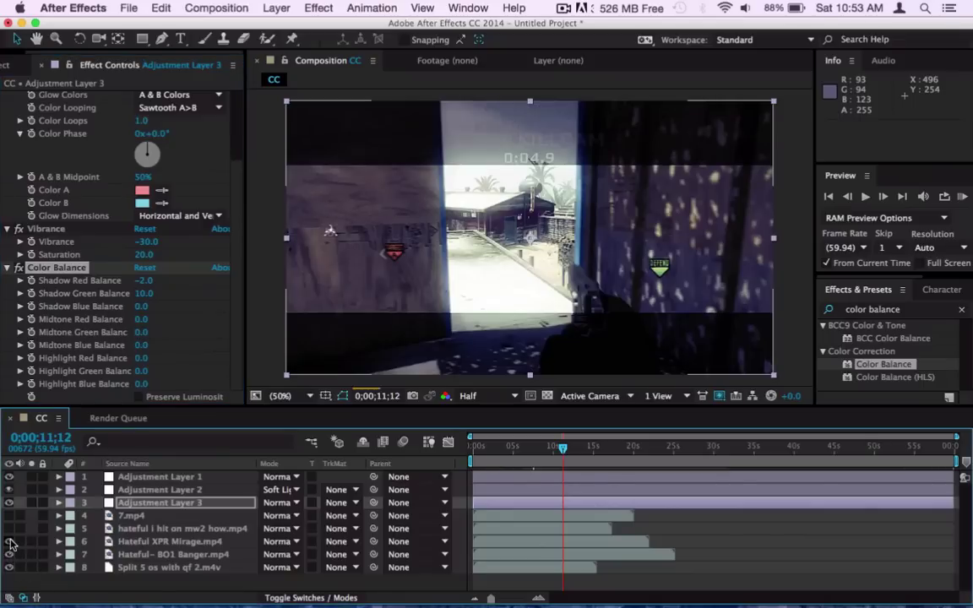
pyautogui.click(10, 542)
pyautogui.click(514, 448)
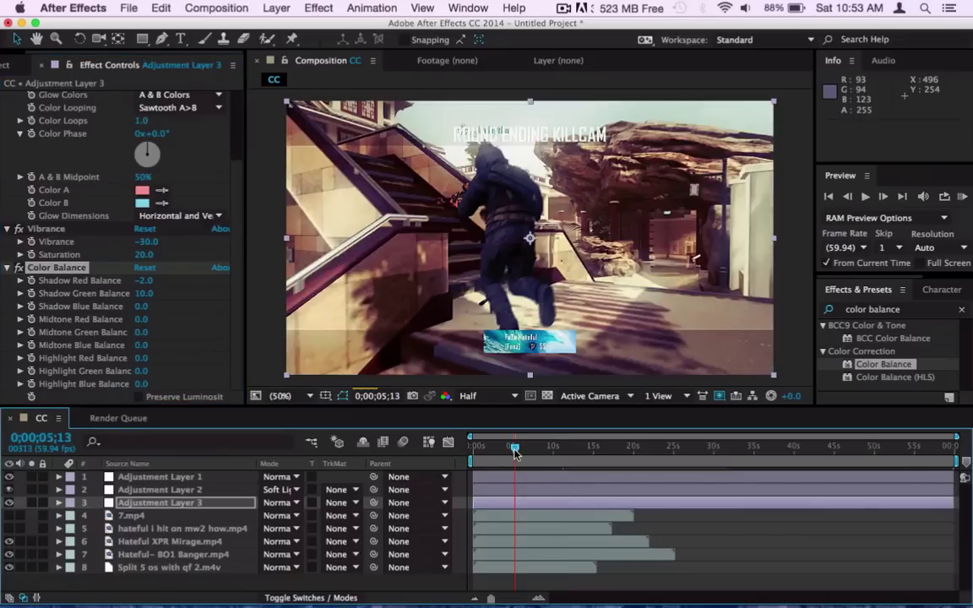
pyautogui.moveTo(515, 452); pyautogui.dragTo(487, 452)
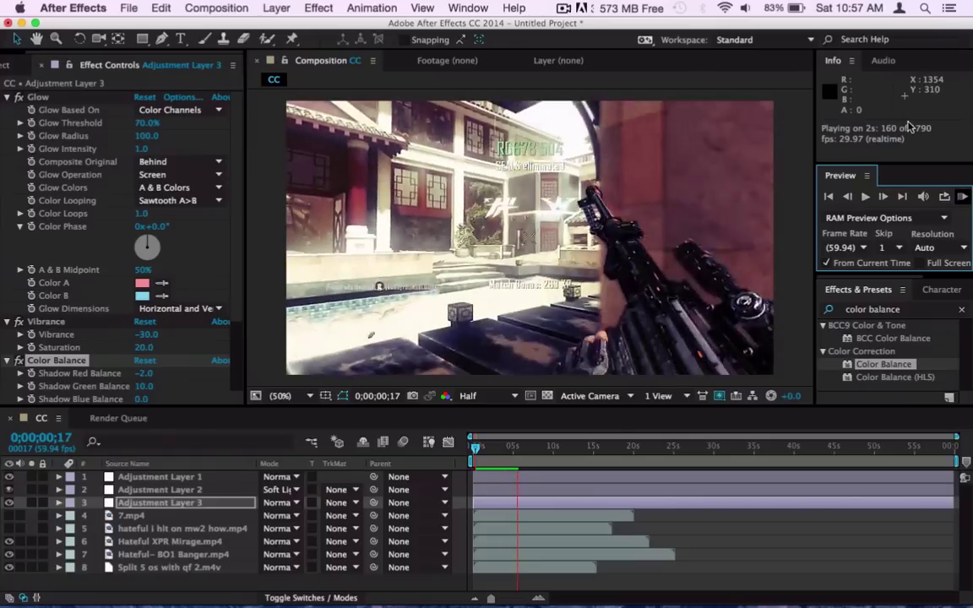
pyautogui.press('space')
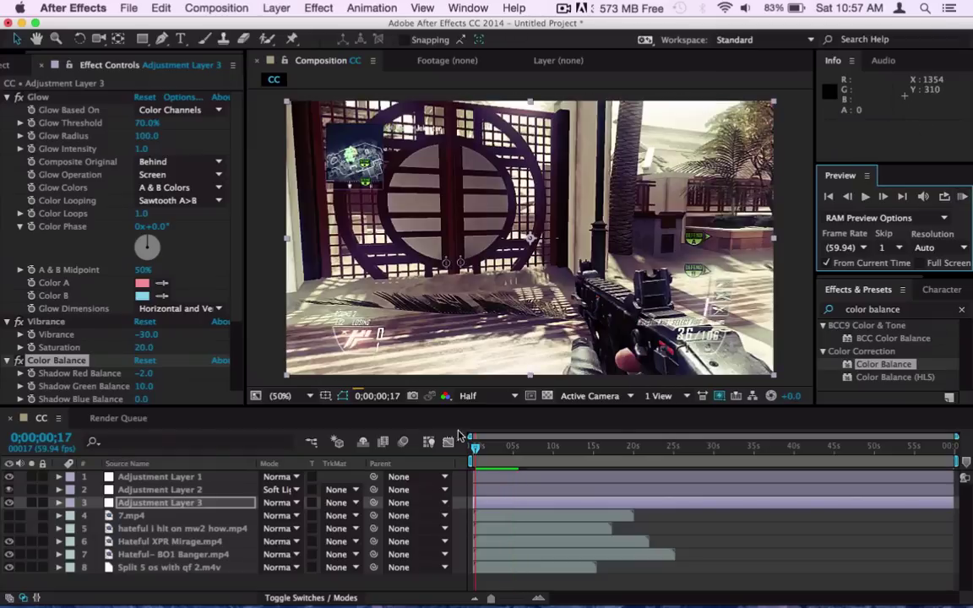
# Change the Glow's Color A to a bright saturated cyan.
pyautogui.click(496, 462)
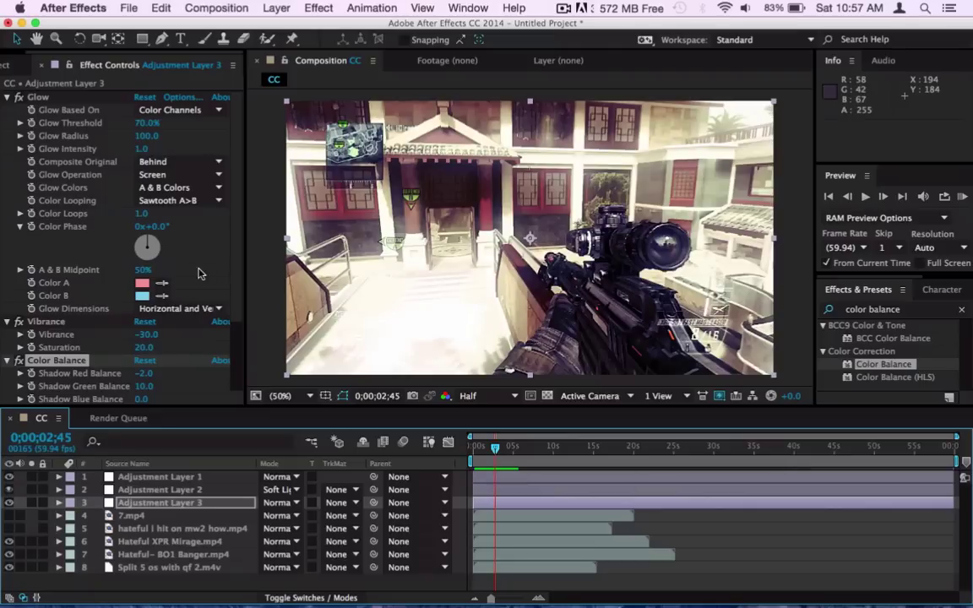
pyautogui.click(142, 284)
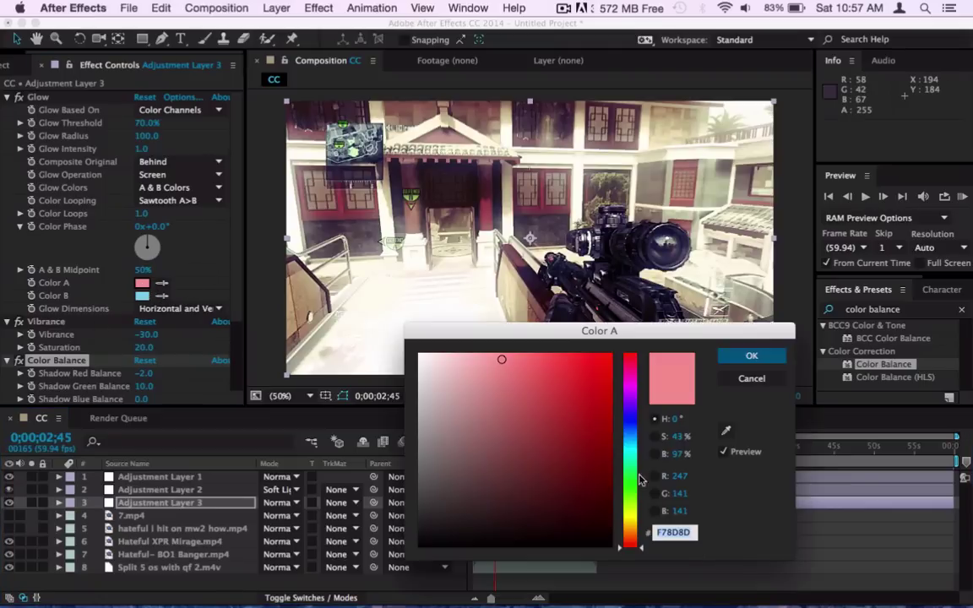
pyautogui.click(630, 448)
pyautogui.moveTo(502, 359); pyautogui.dragTo(604, 353)
pyautogui.press('Return')
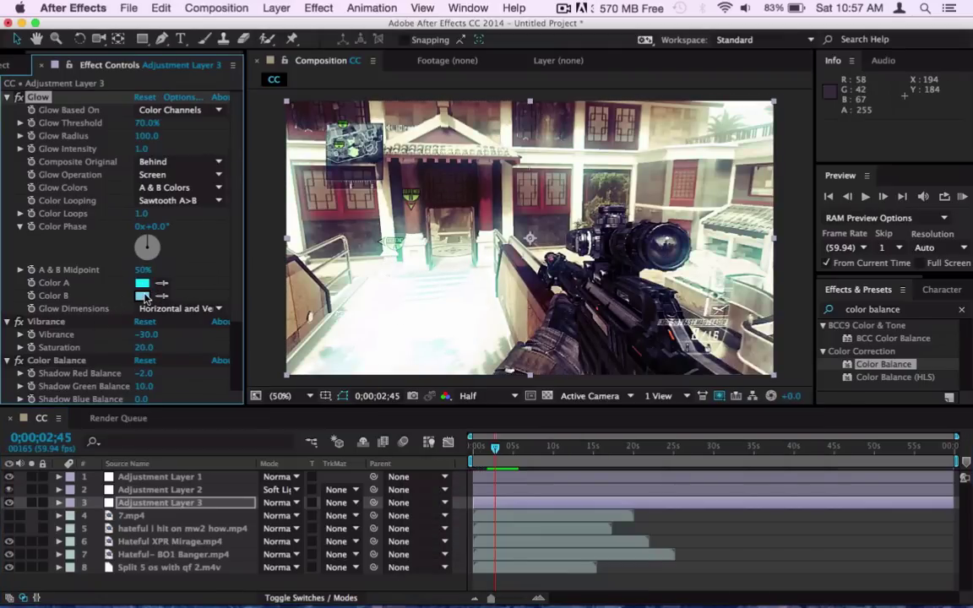
# Change the Glow's Color B to a darker teal.
pyautogui.click(142, 296)
pyautogui.click(593, 438)
pyautogui.press('Return')
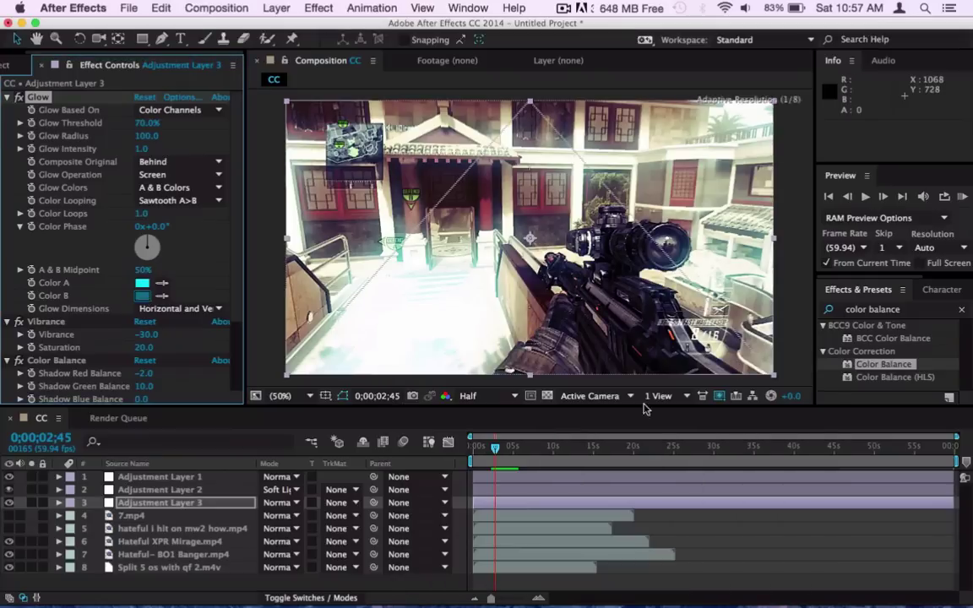
pyautogui.moveTo(495, 450); pyautogui.dragTo(486, 448)
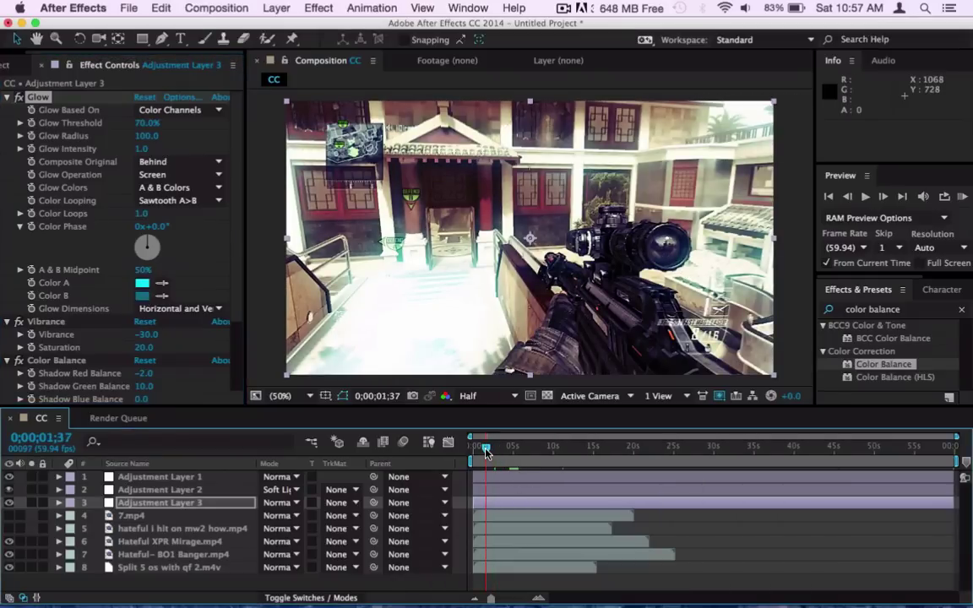
pyautogui.click(524, 450)
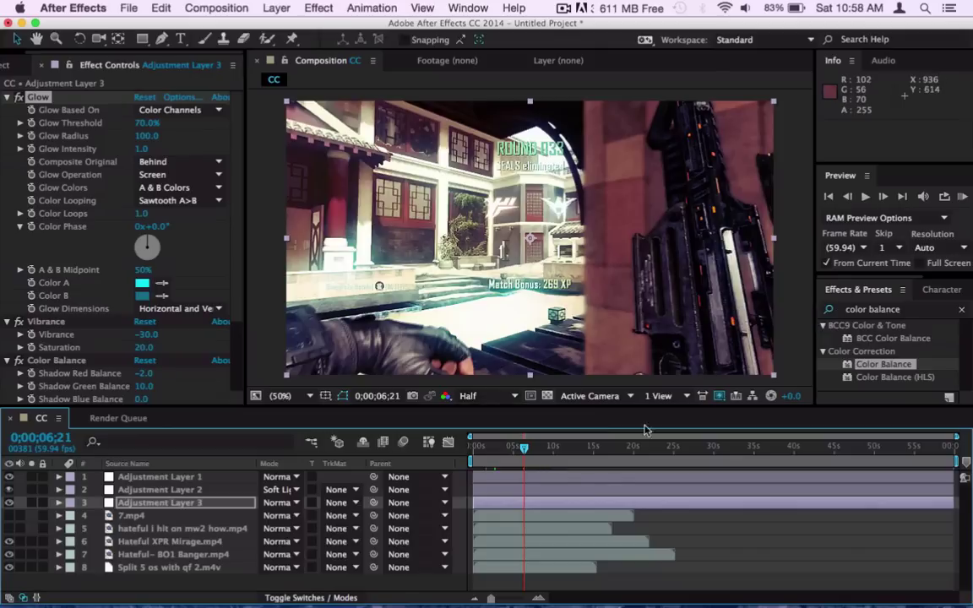
pyautogui.click(480, 455)
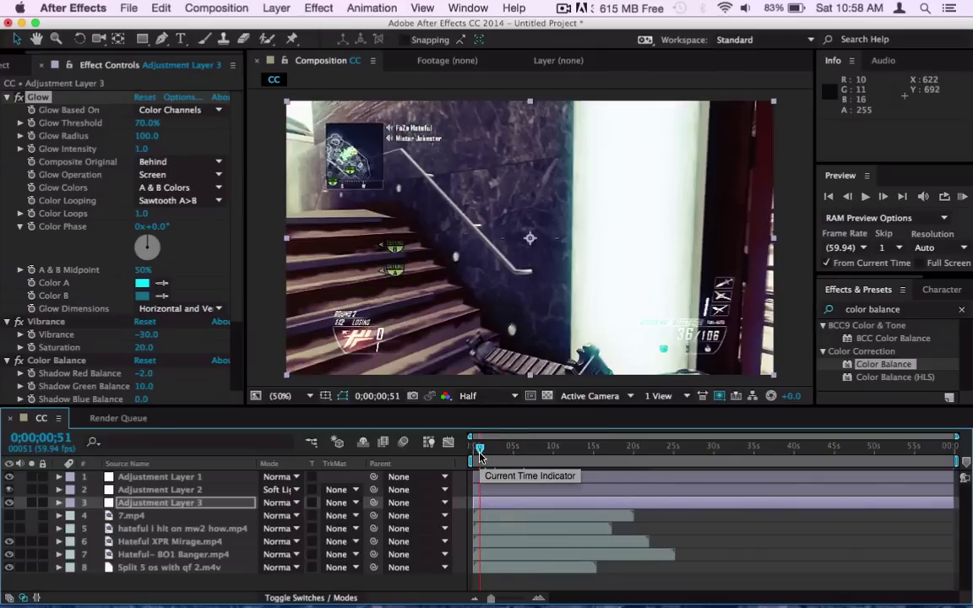
pyautogui.click(507, 455)
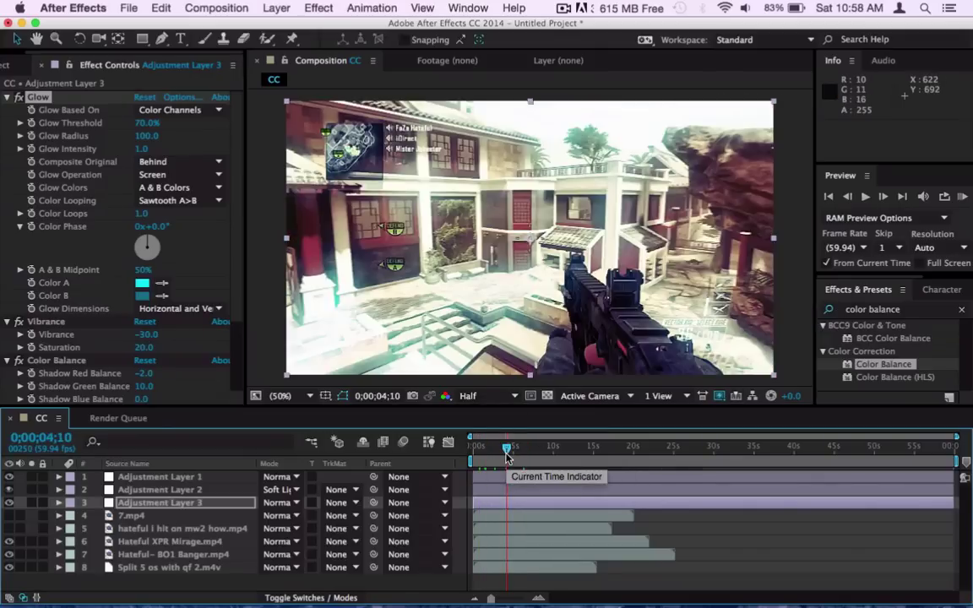
pyautogui.click(522, 456)
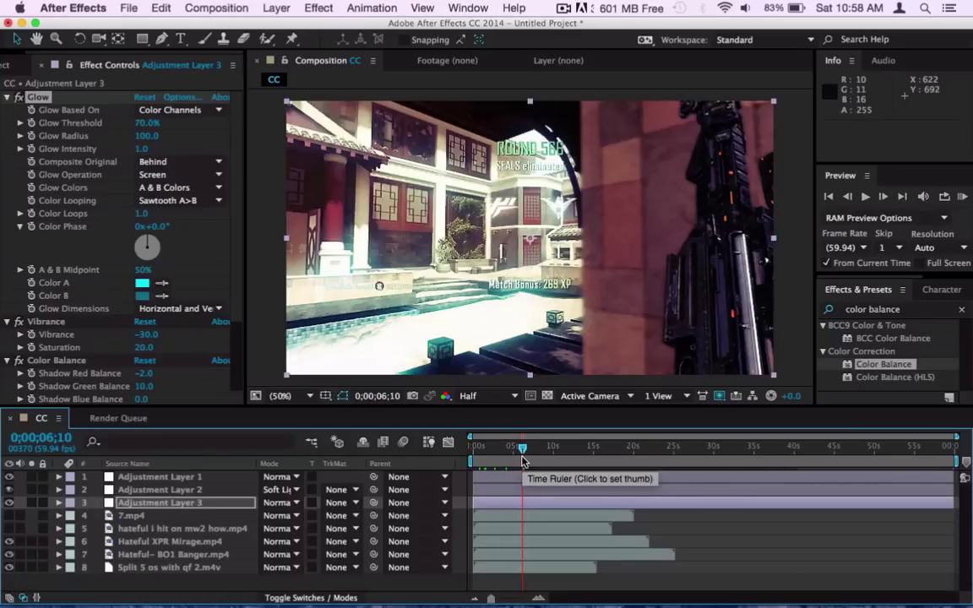
pyautogui.click(532, 456)
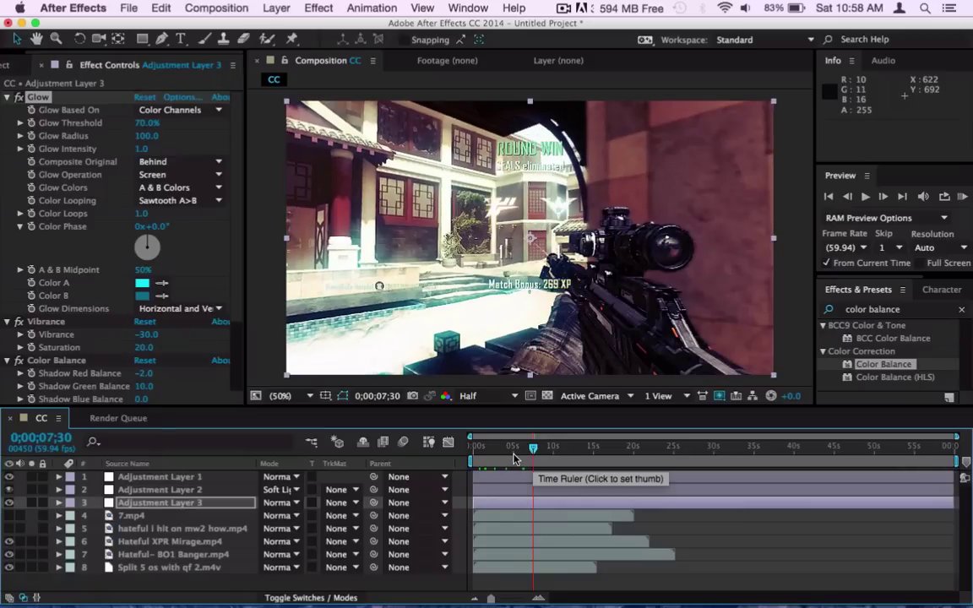
pyautogui.click(514, 459)
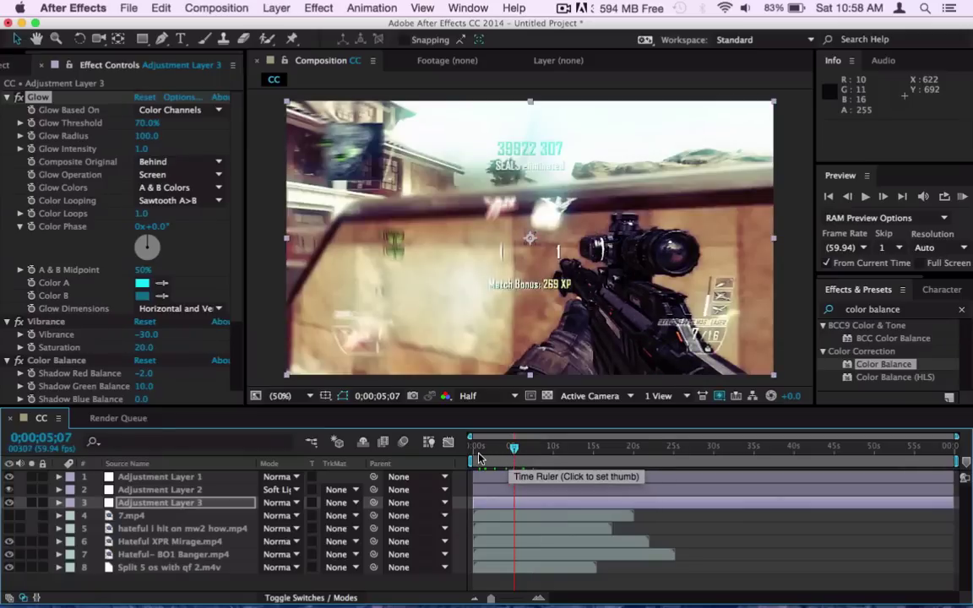
pyautogui.click(471, 458)
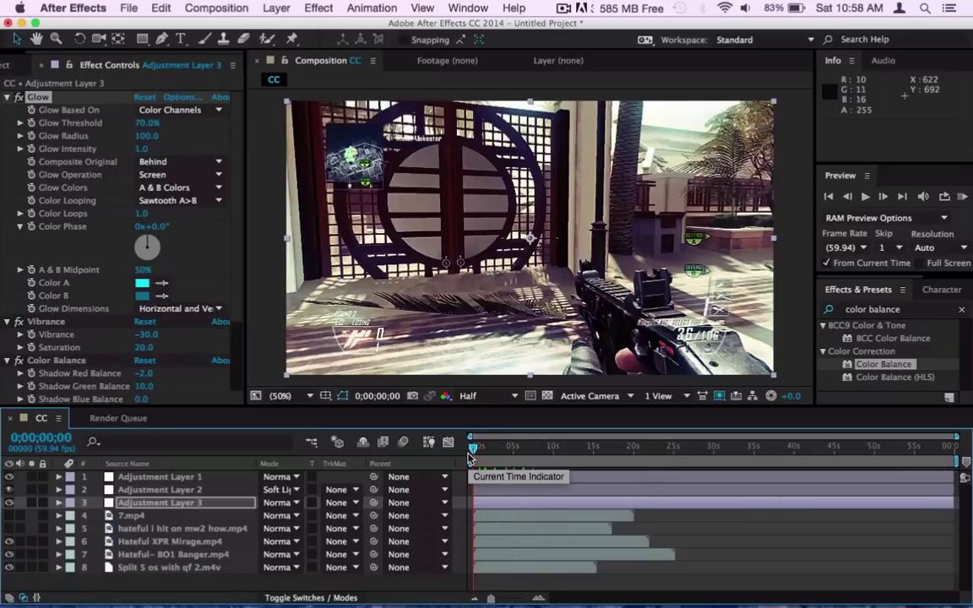